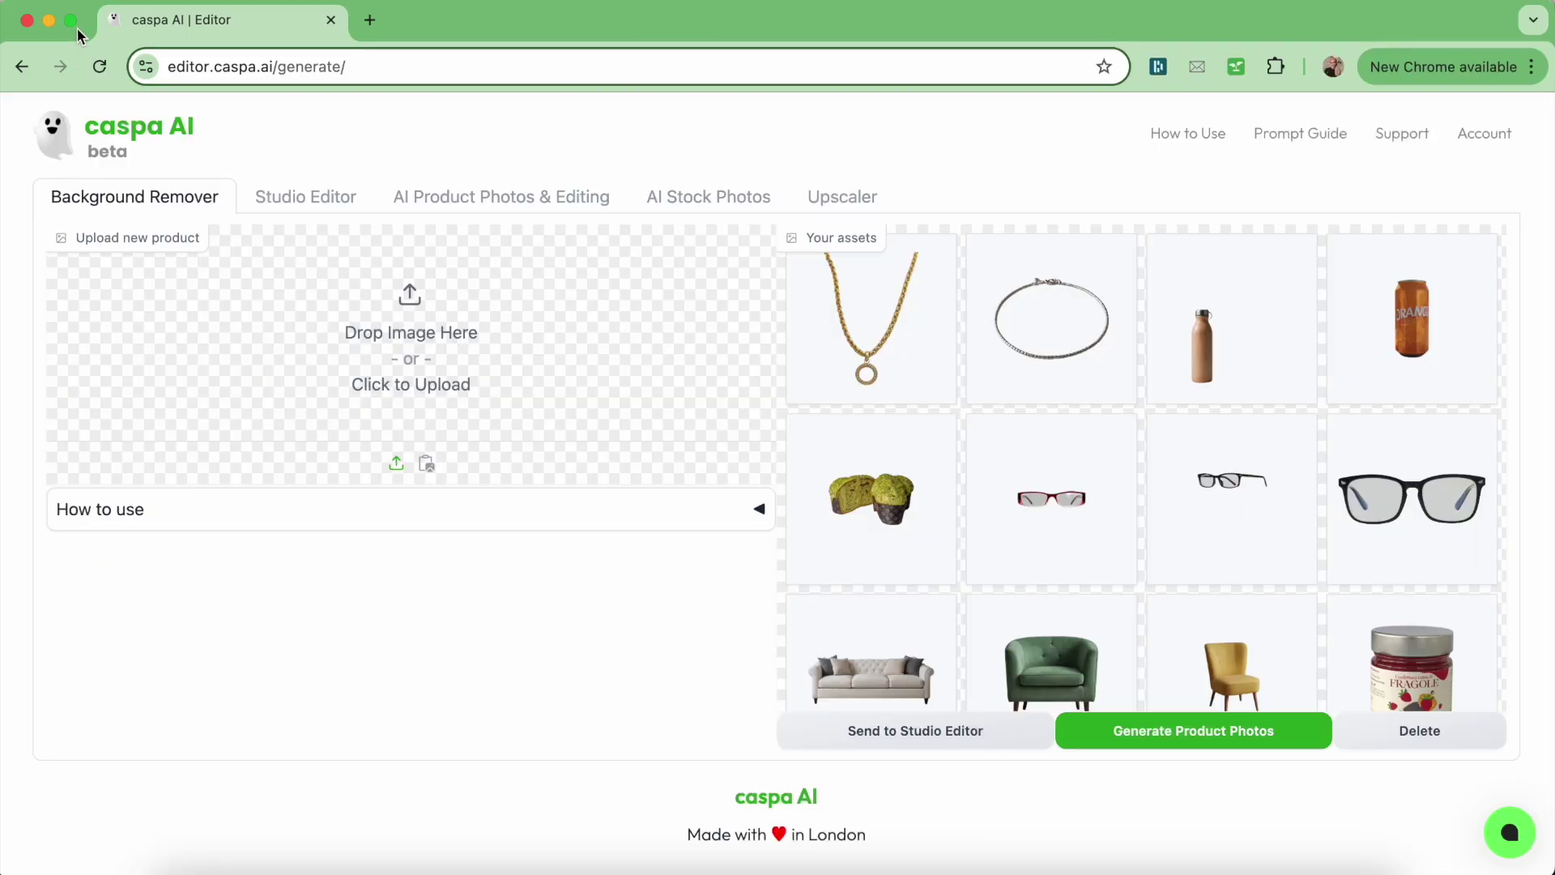
Enlarge the browser to full screen and send the gold pendant necklace asset to product photo generation.
click(73, 27)
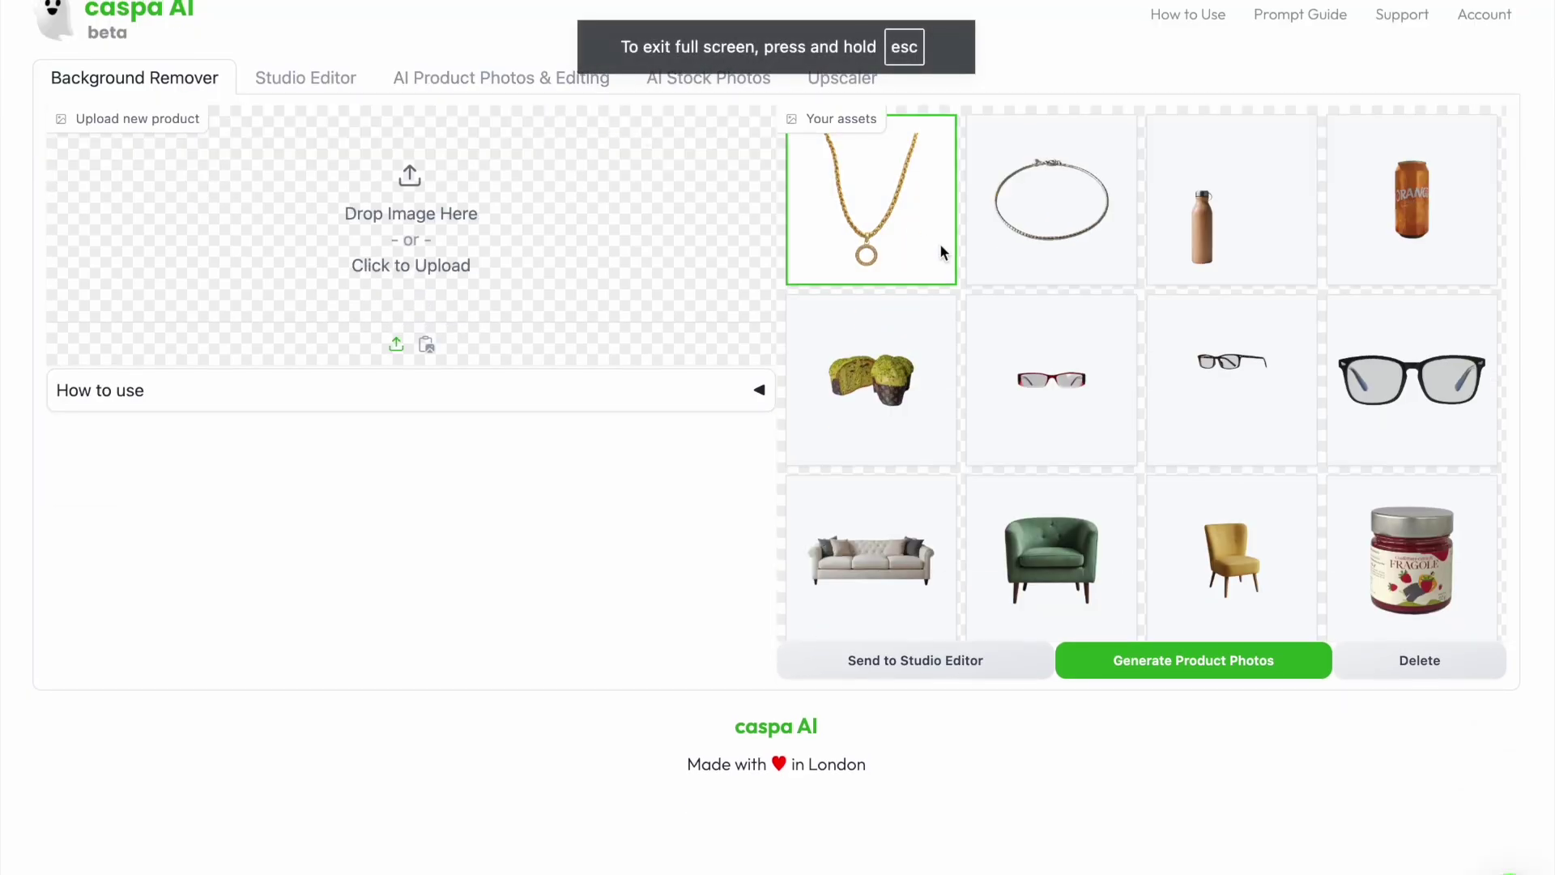
click(902, 243)
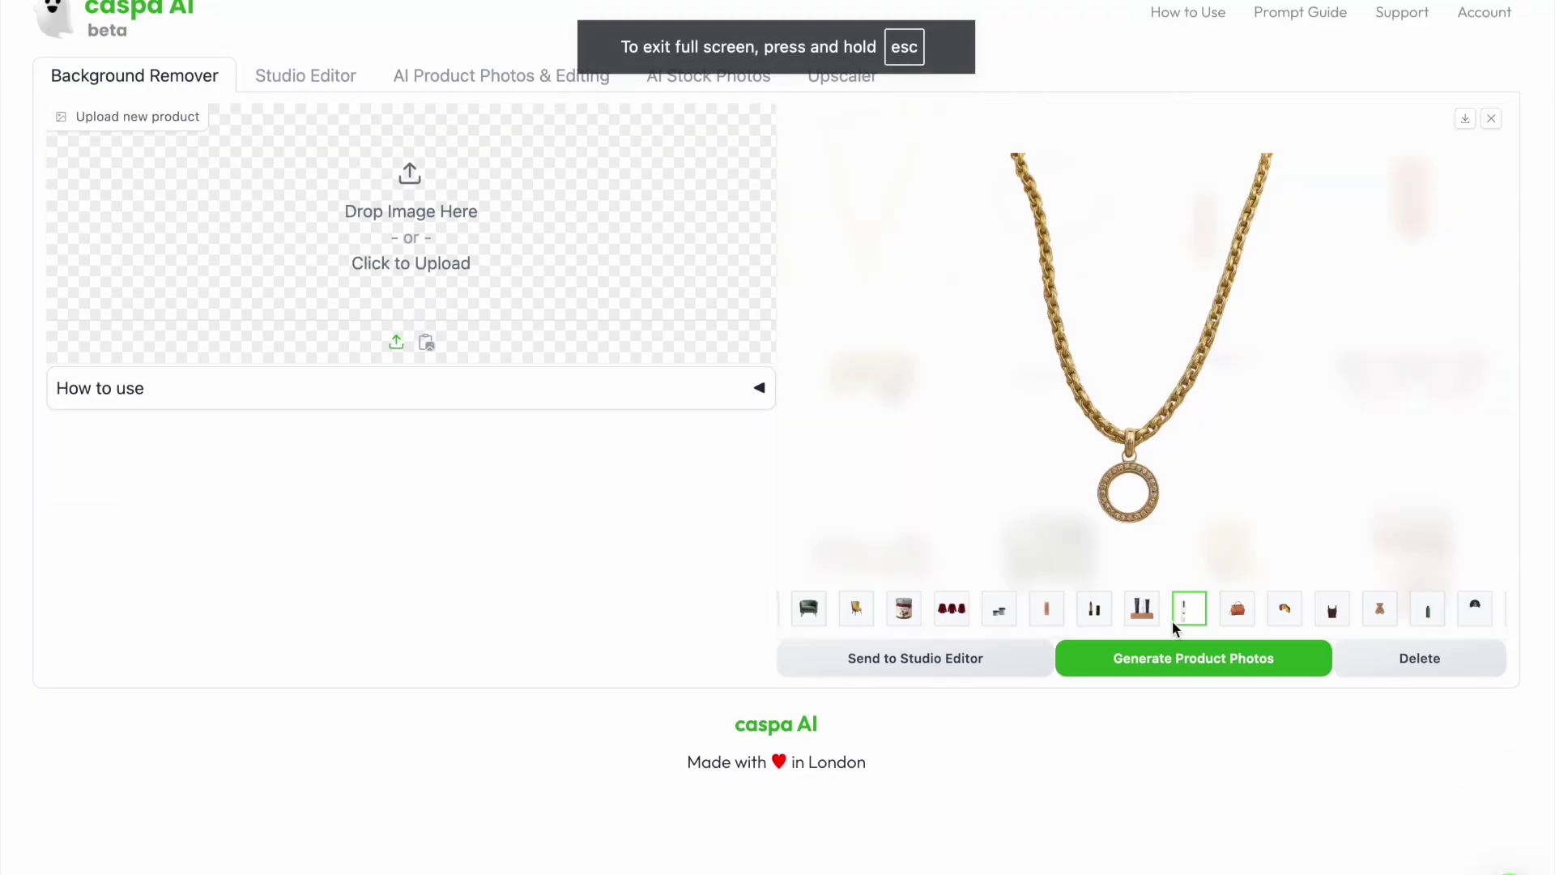
click(1154, 660)
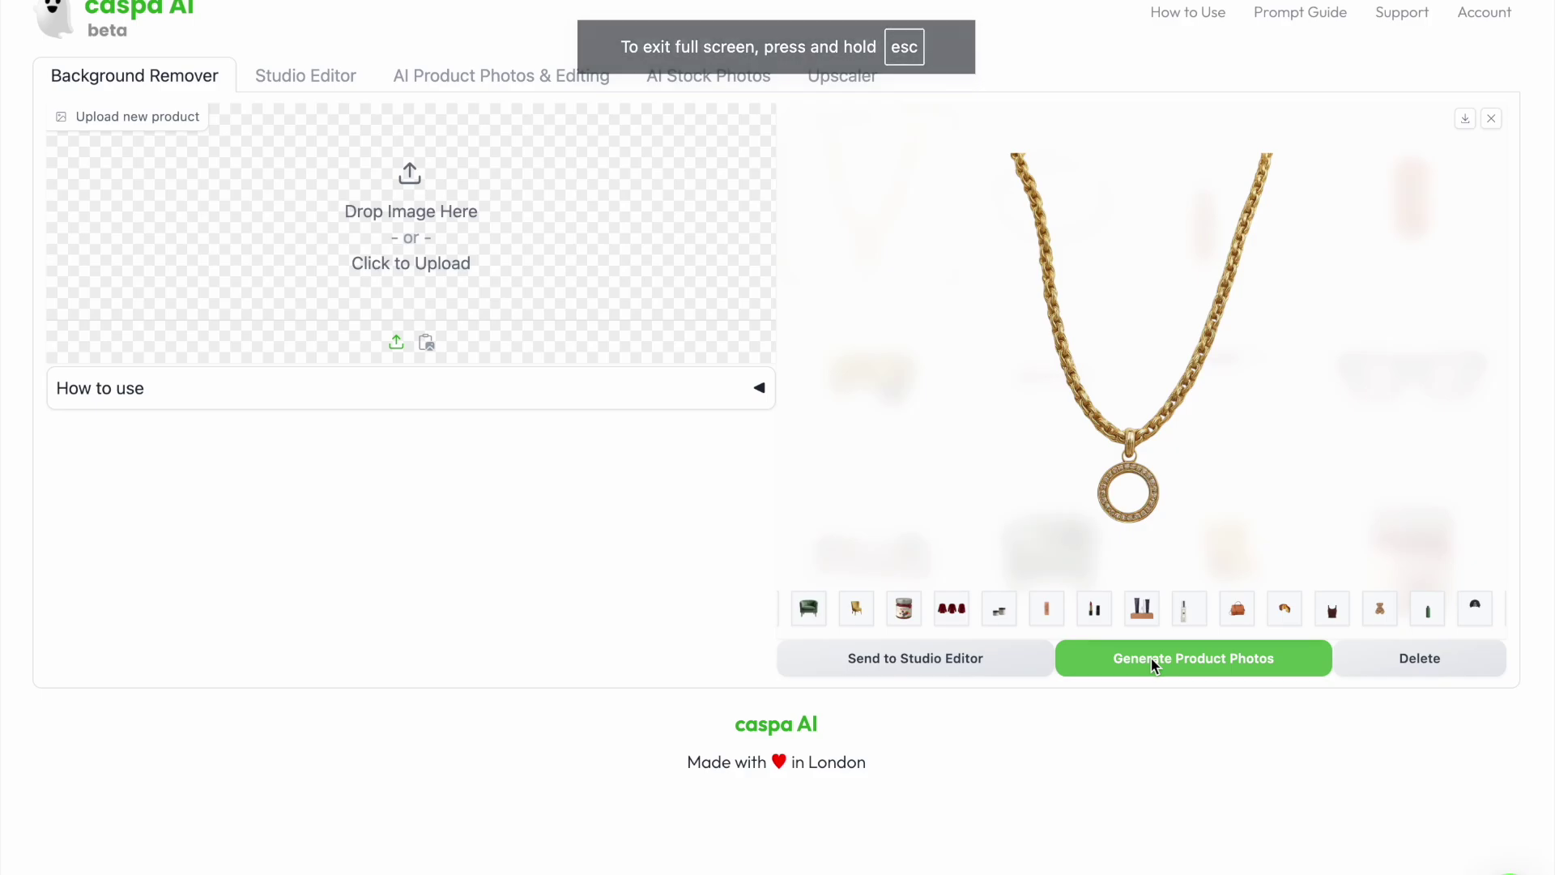
Generate a "close up portrait of a south Asian woman in a clean white studio, showing this gold necklace in full, soft lighting focused on the neckline".
scroll(775, 453, down, 2)
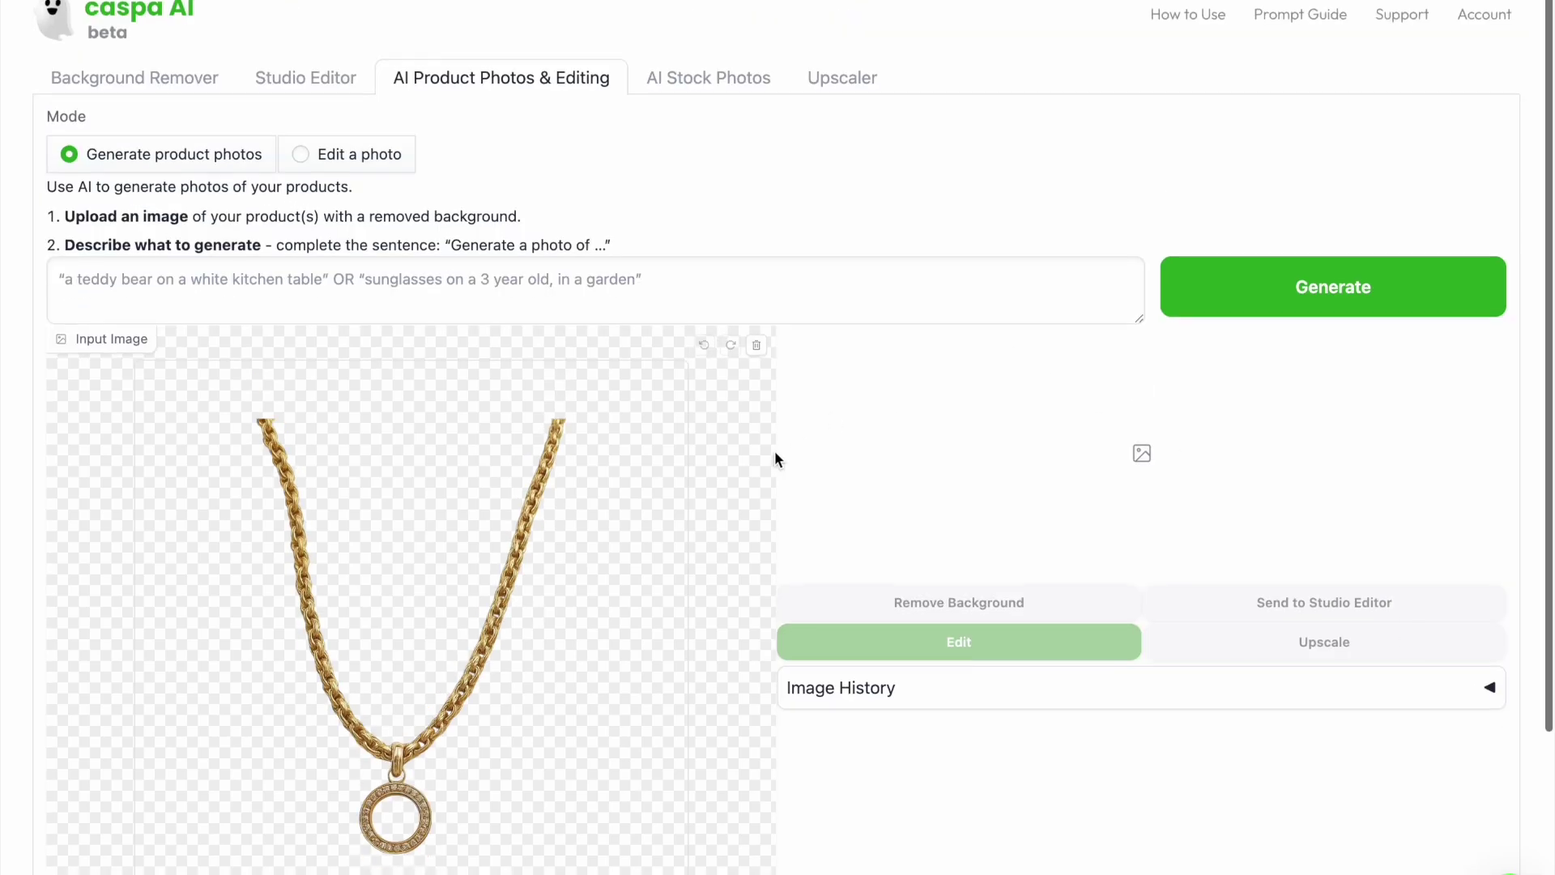
scroll(774, 450, down, 2)
click(746, 226)
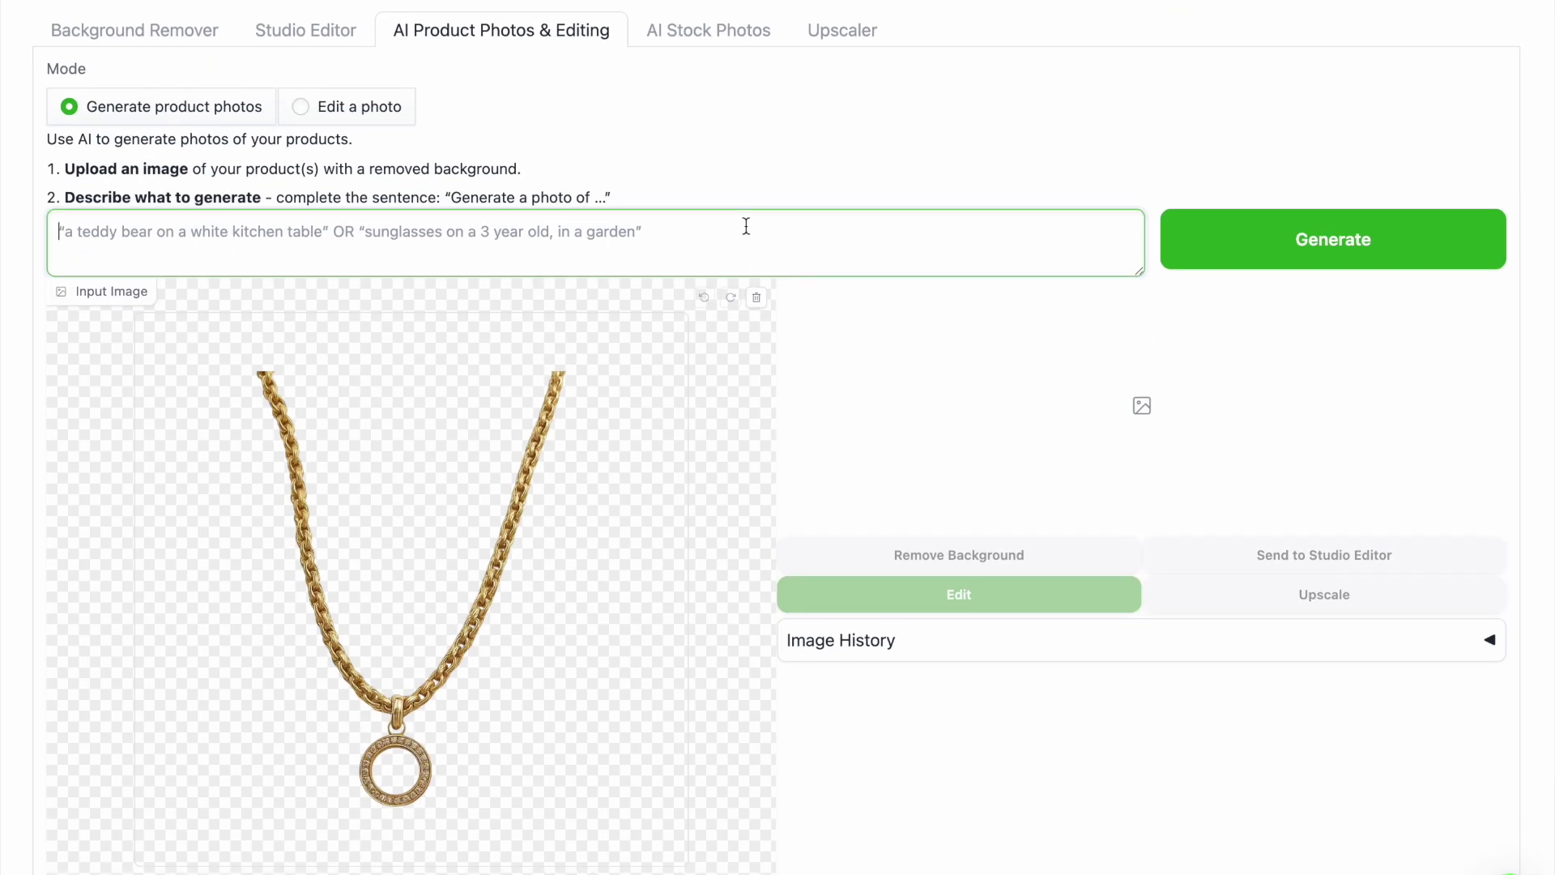
text(close up portrait of a south Asian woman in a clean white studio, showing this gold necklace in full, soft lighting focused on the neckline)
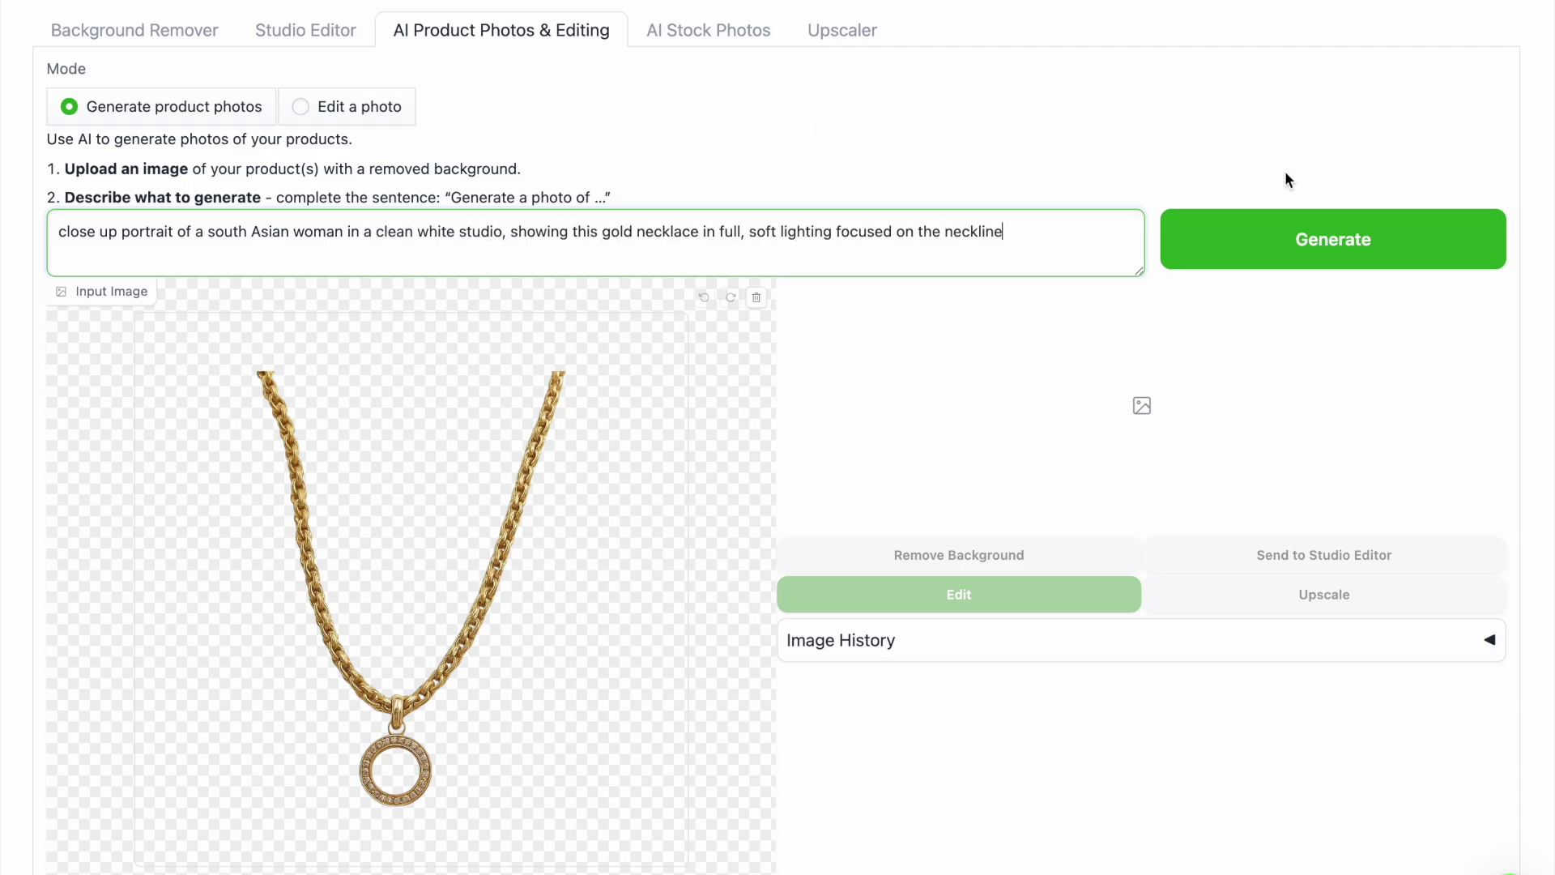
click(1312, 237)
scroll(1384, 499, down, 1)
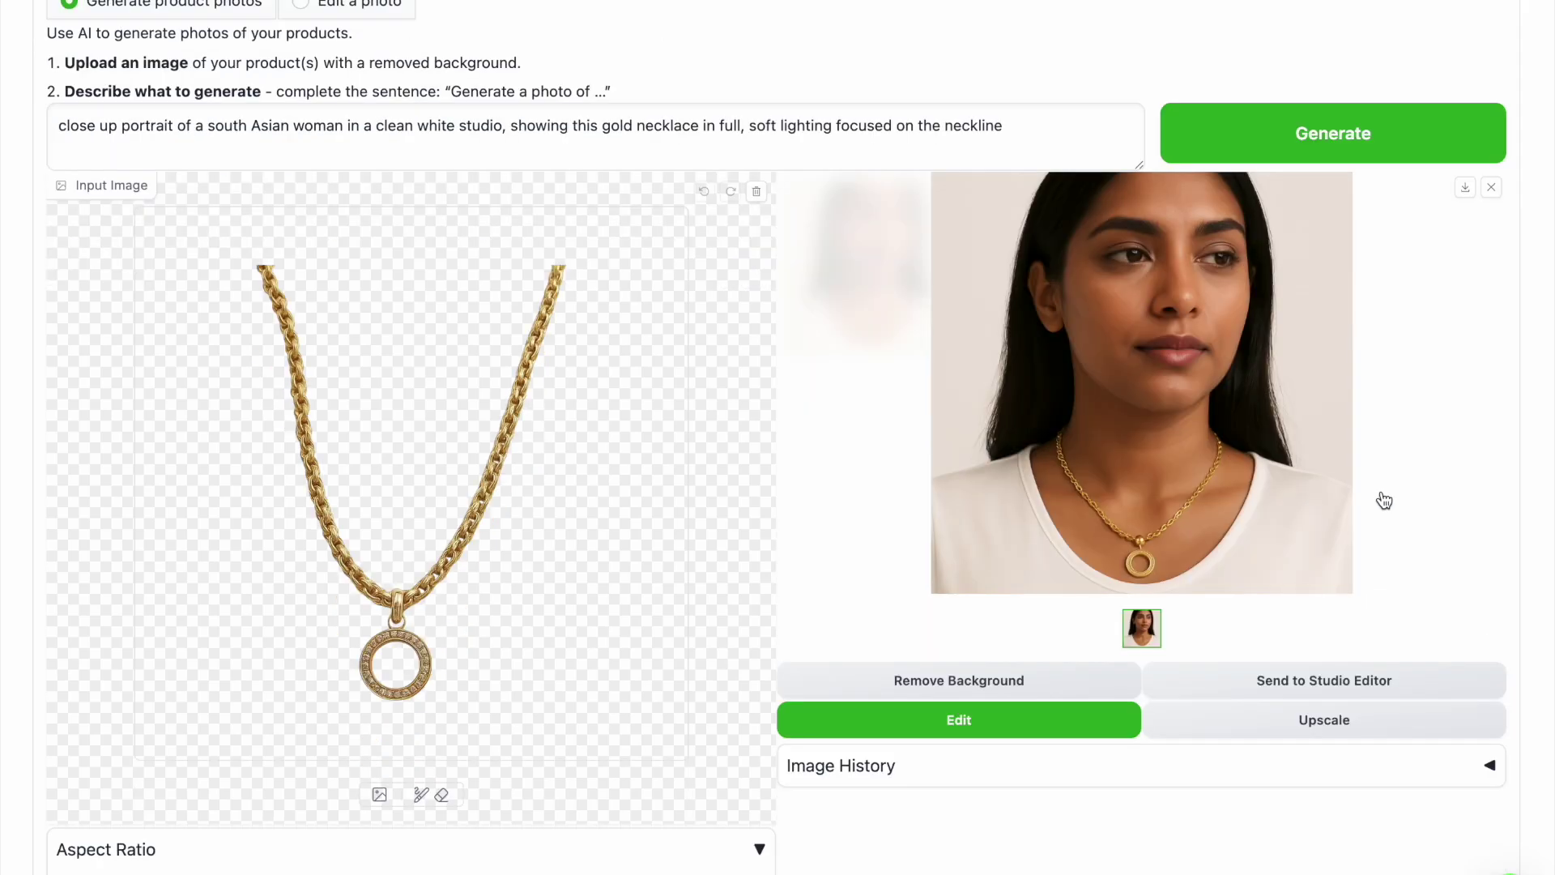
Download the generated gold necklace portrait and generate another variation from the same prompt.
scroll(1384, 500, up, 1)
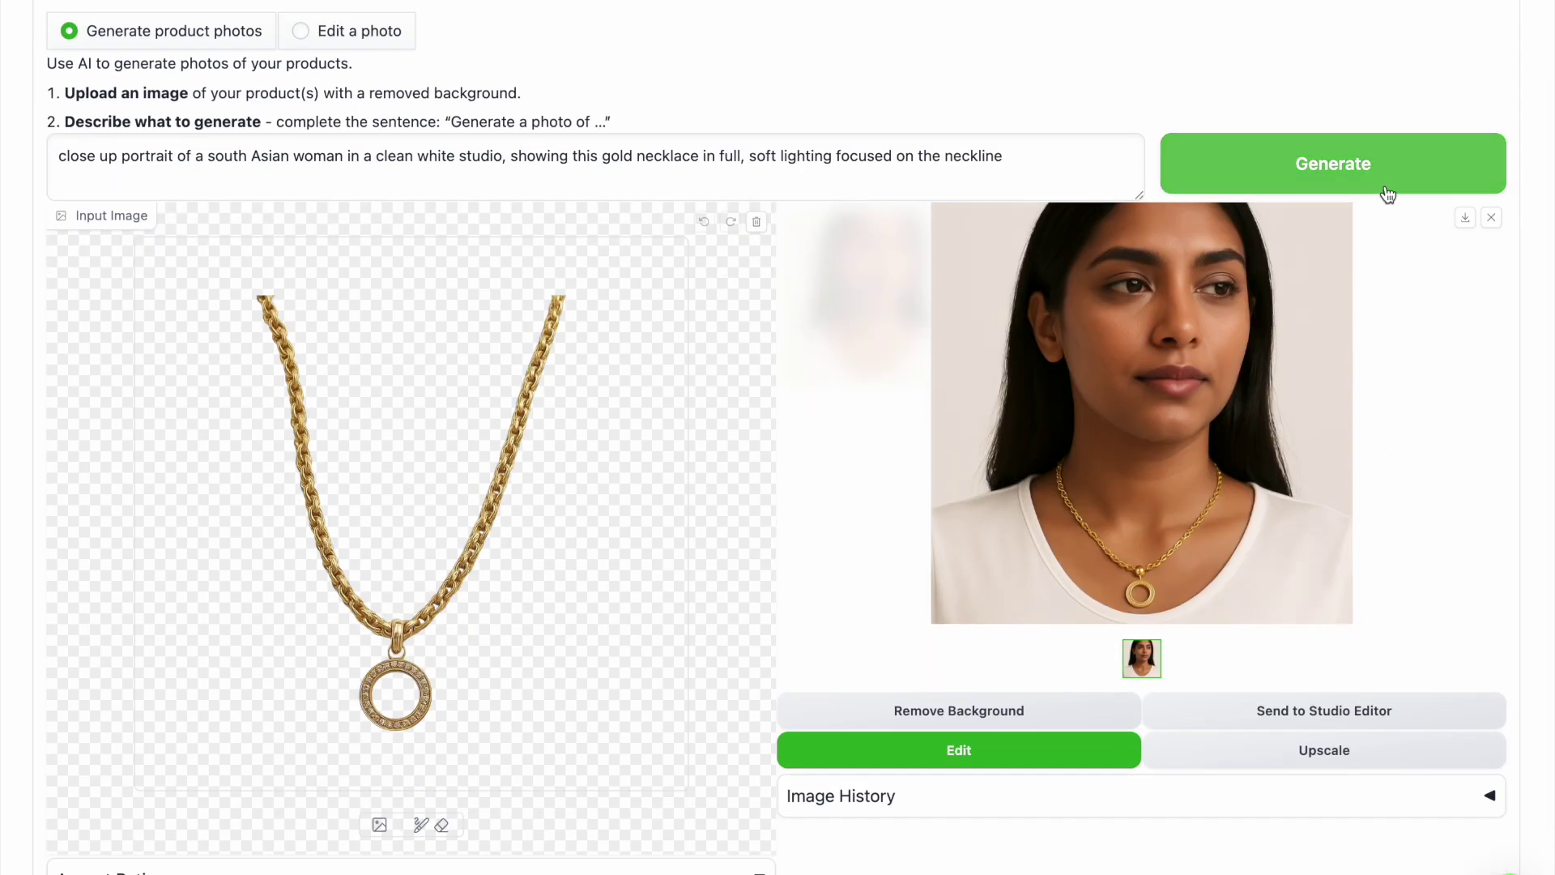
click(1465, 220)
click(1388, 163)
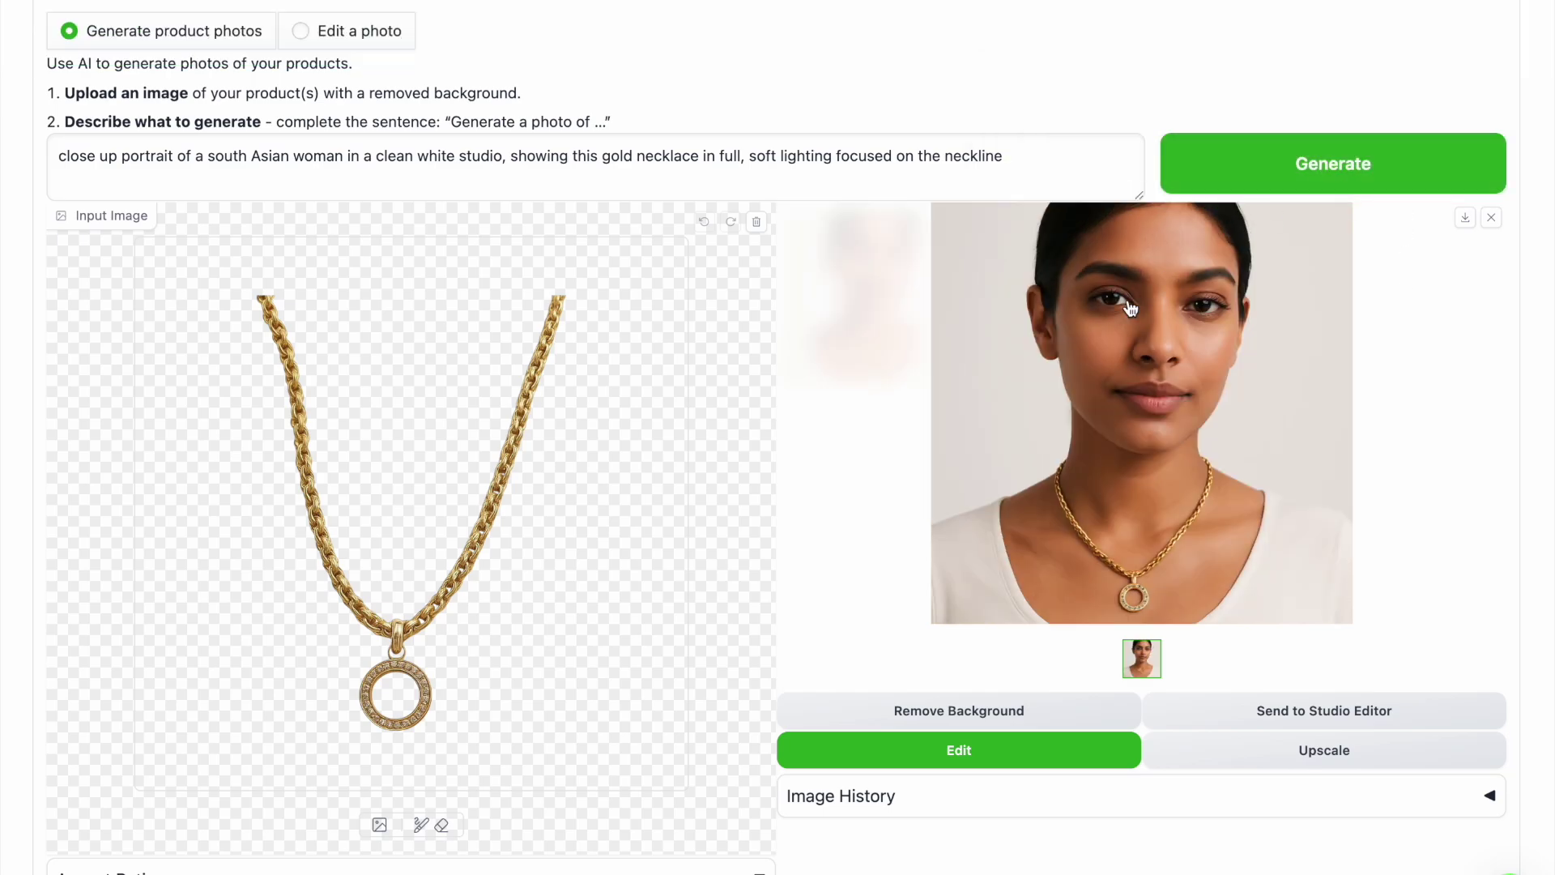
Replace "Asian" with "American" in the prompt and regenerate the gold necklace portrait.
double_click(262, 154)
text(American)
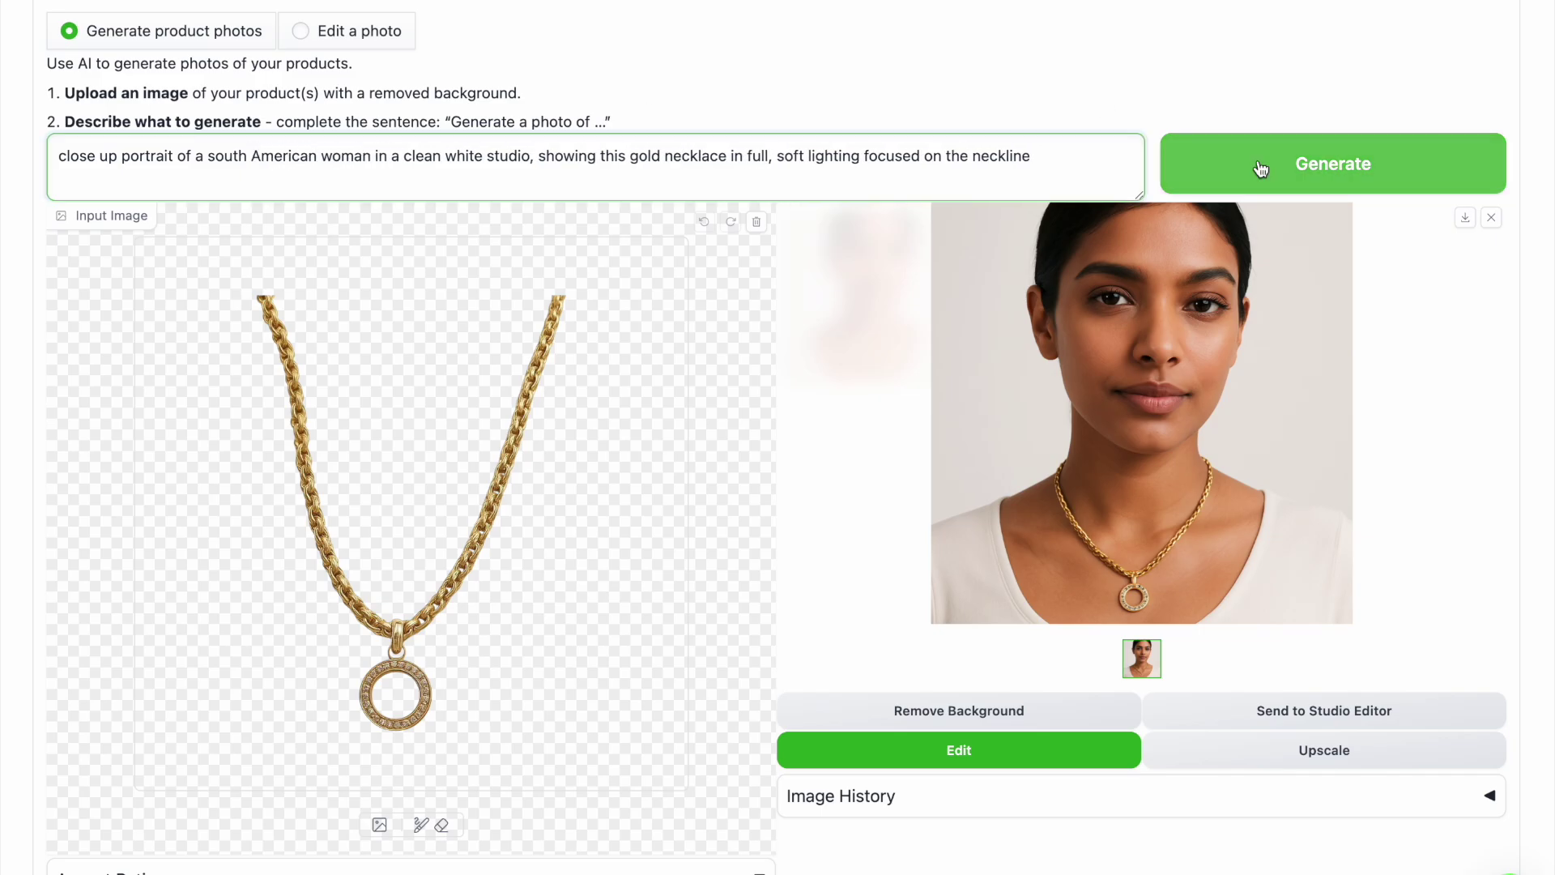
click(1261, 169)
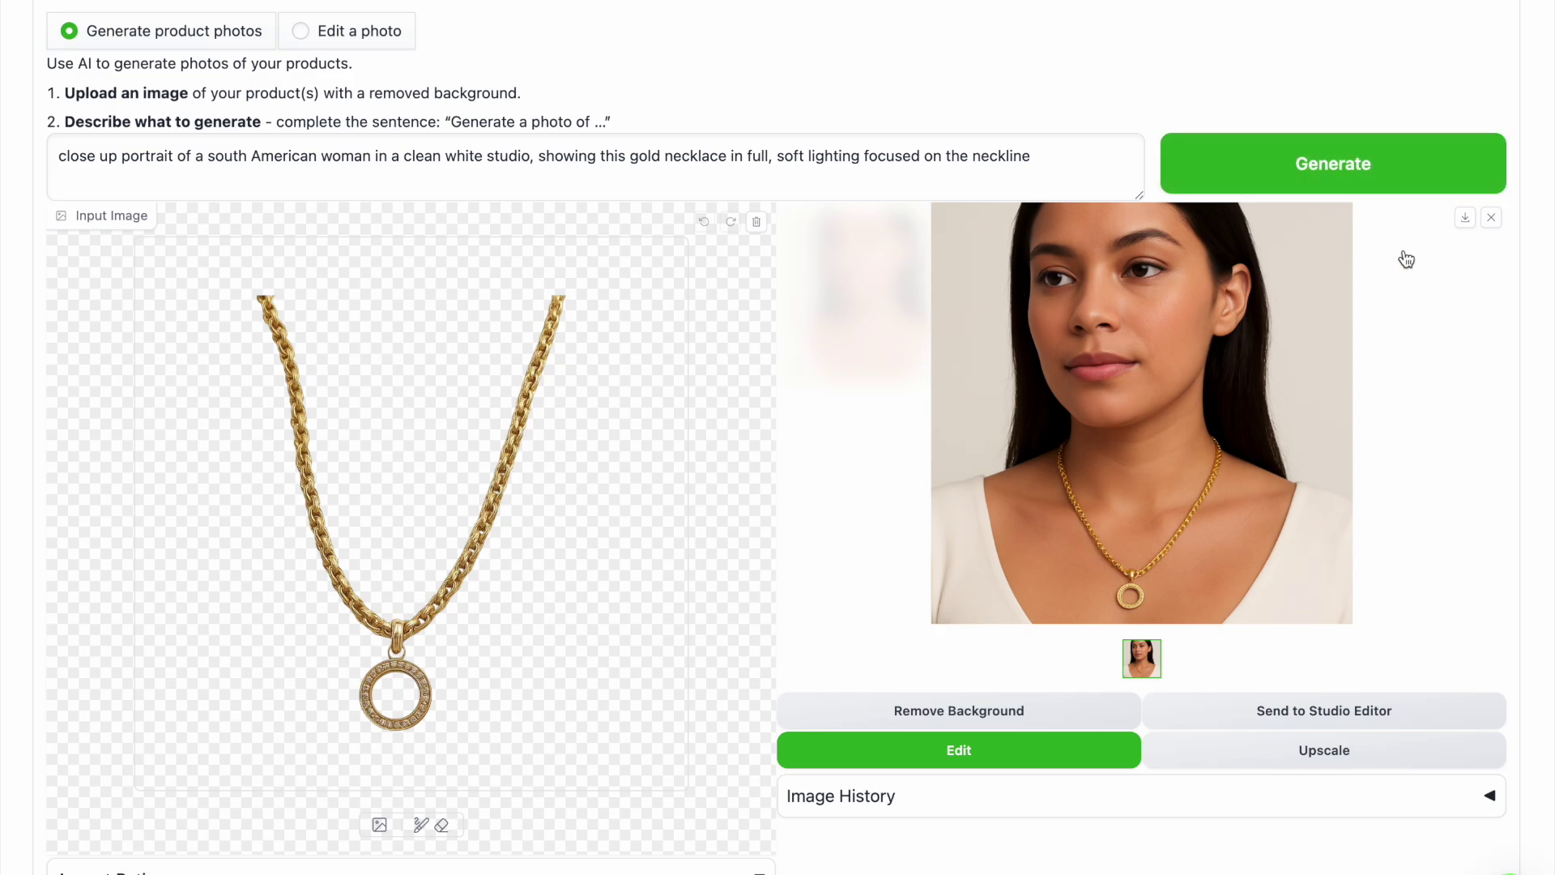
Download the south American model portrait and open the downloaded image from the Downloads folder.
click(1466, 218)
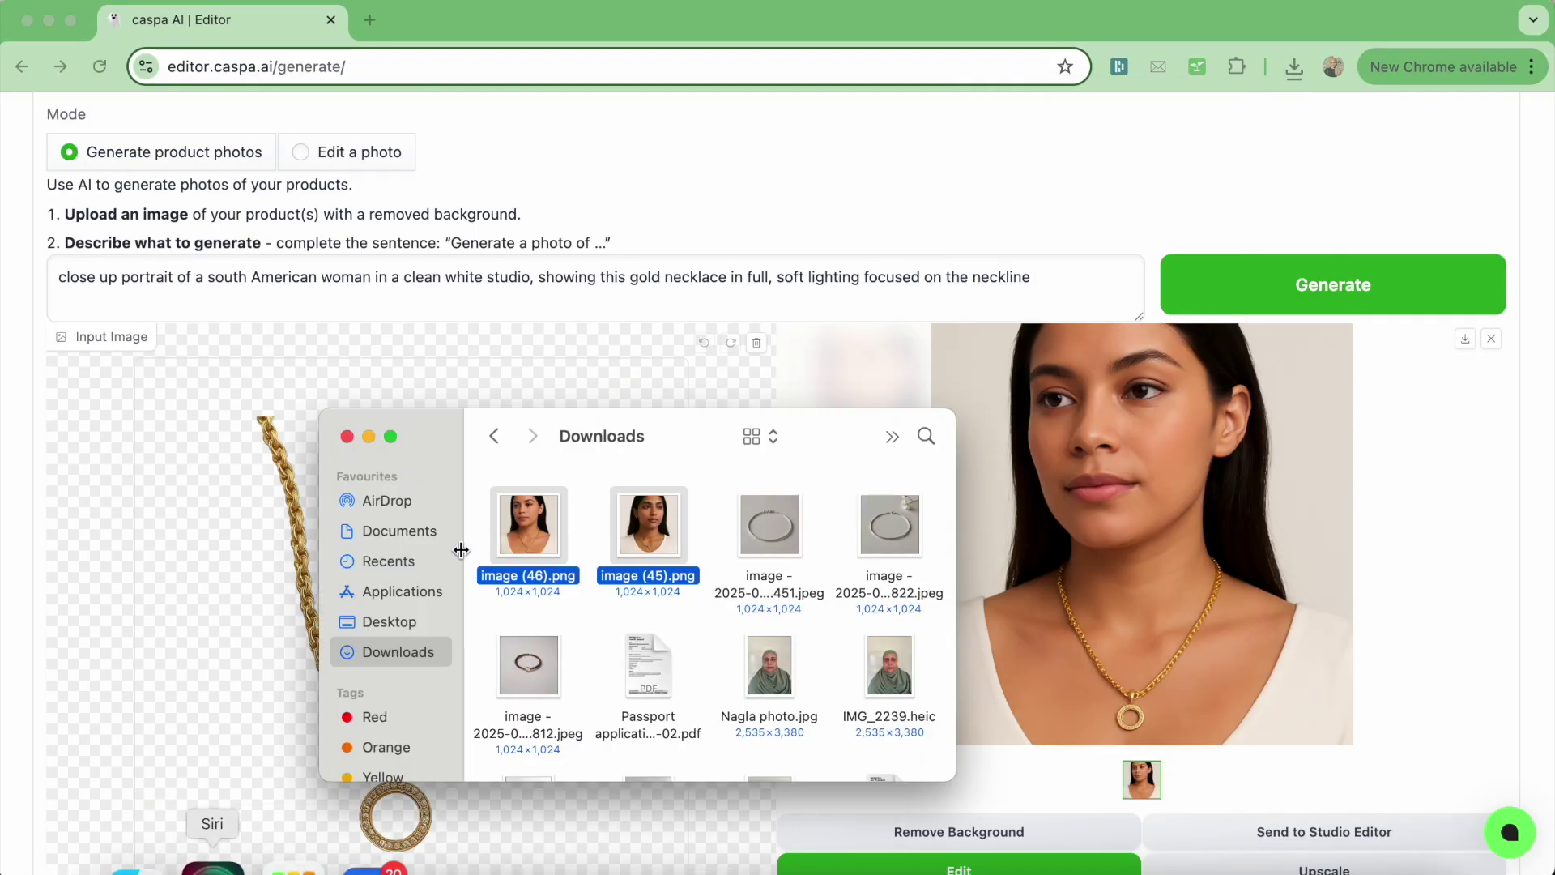
double_click(521, 511)
click(68, 362)
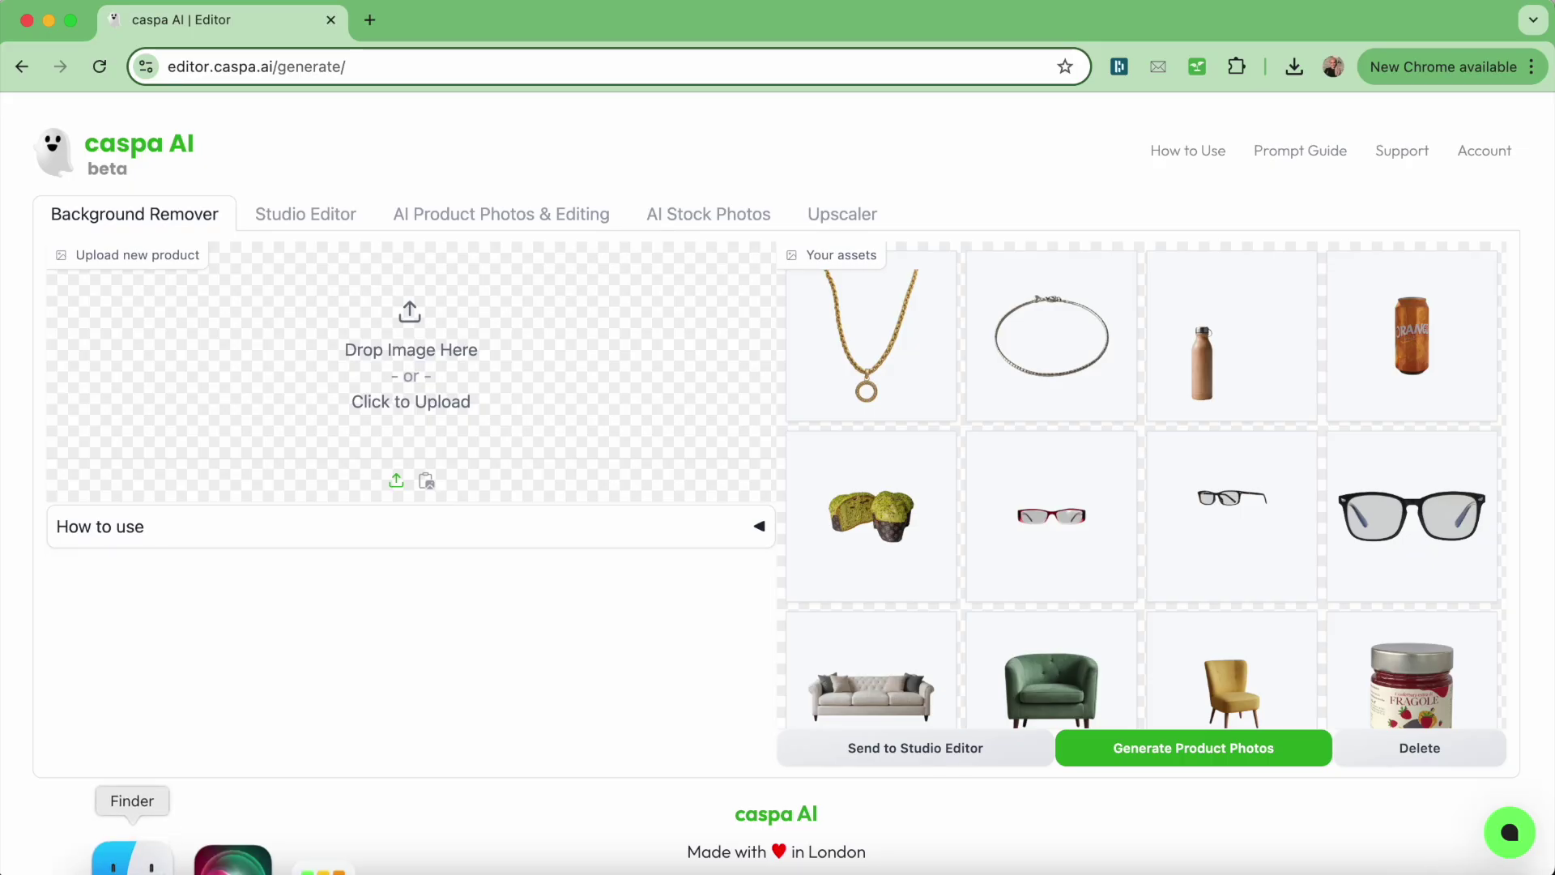
Upload the silver lace necklace photo for background removal and send the resulting cutout to the Studio Editor.
drag(891, 530, 396, 340)
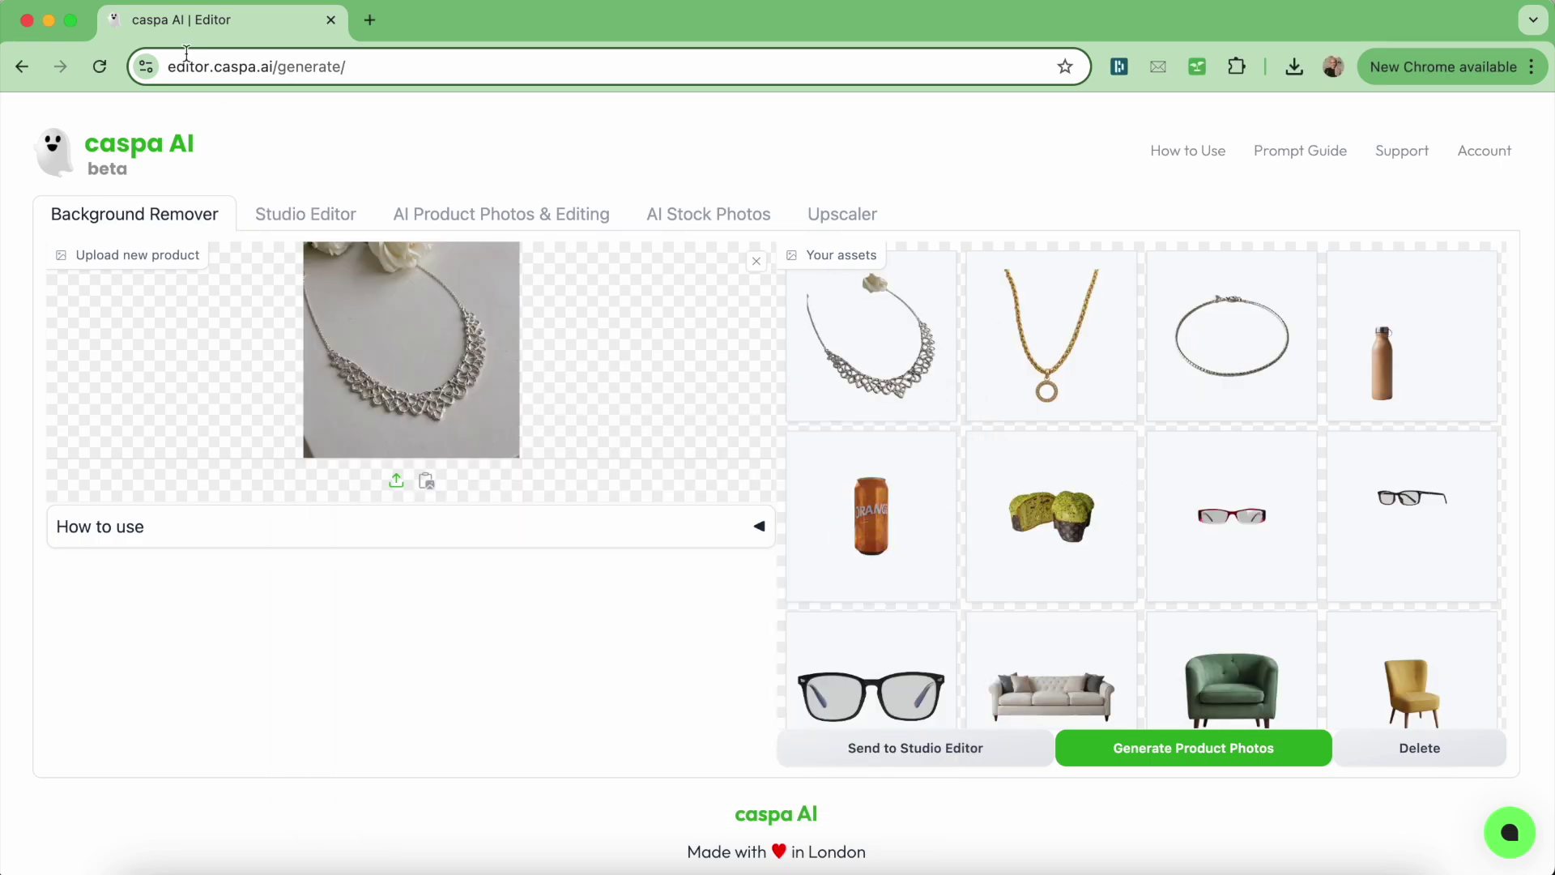
click(70, 21)
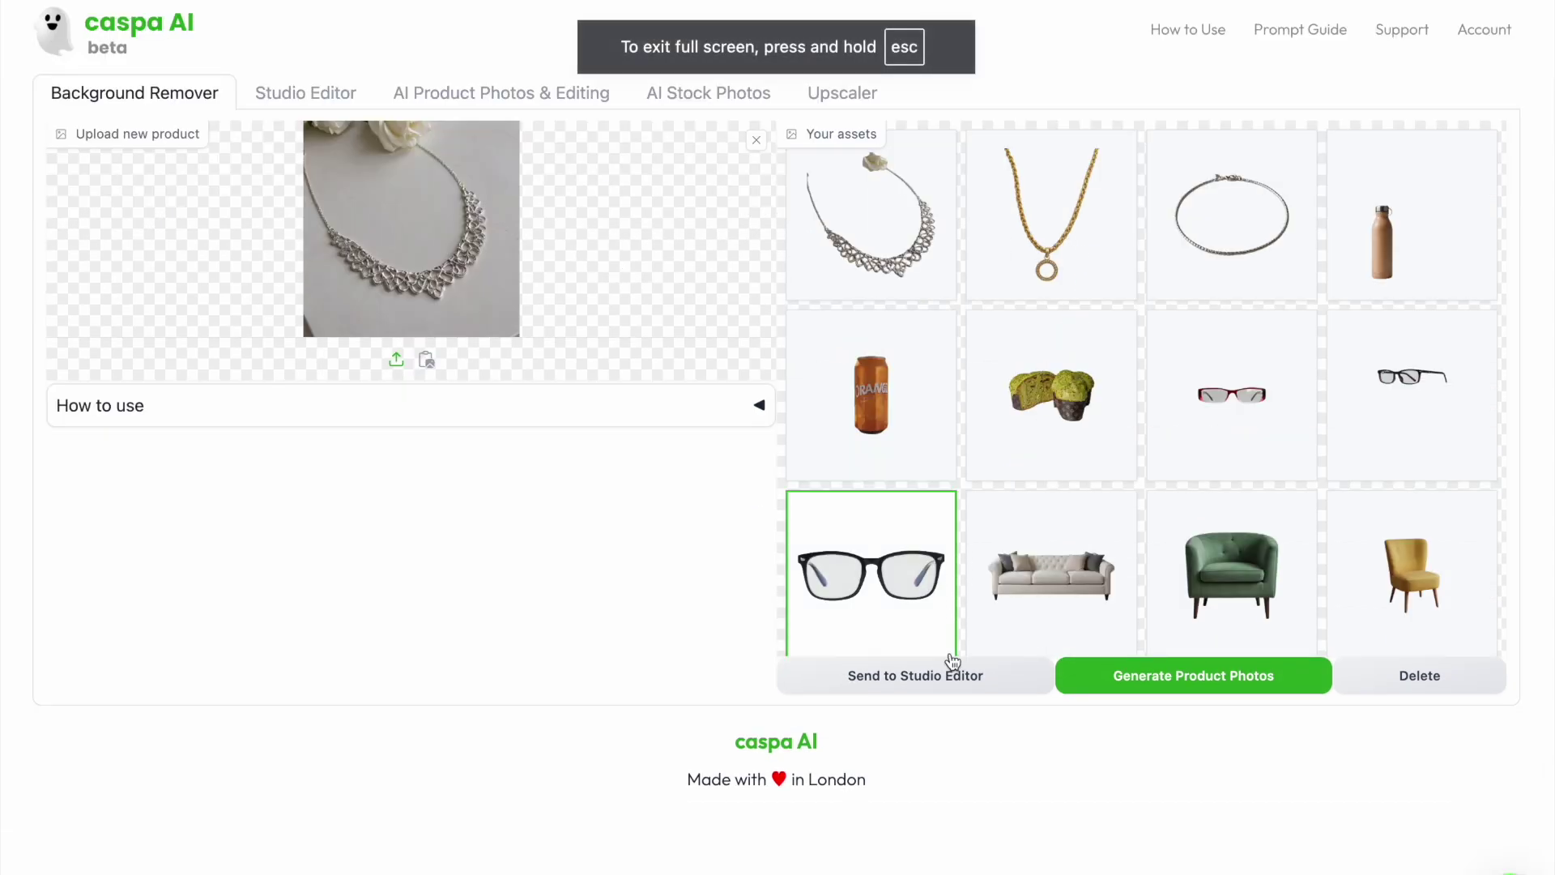
click(924, 285)
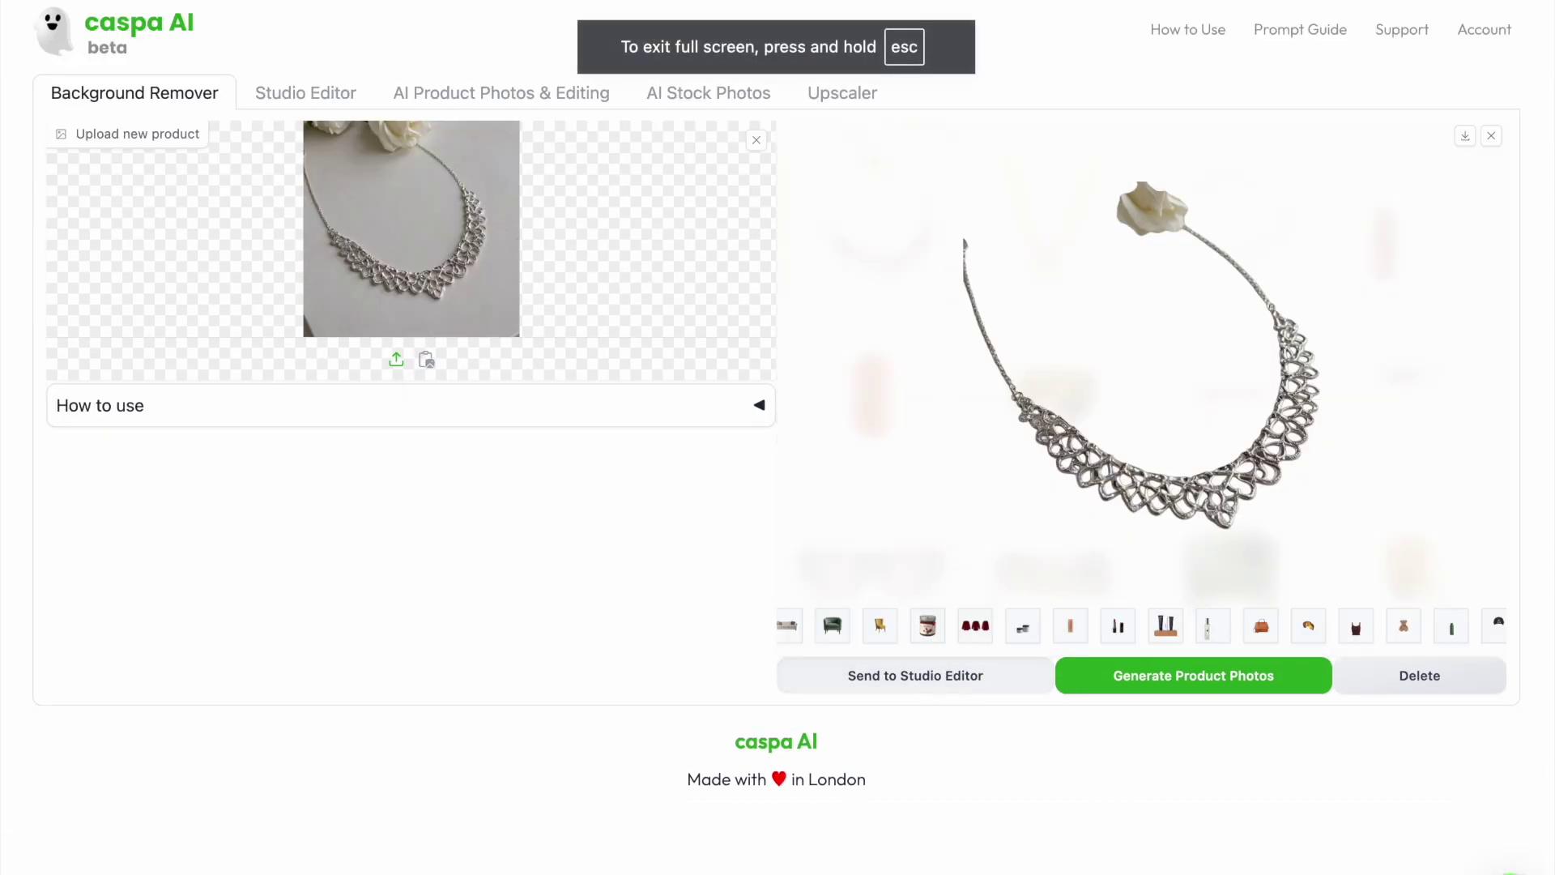
click(933, 675)
Crop the upper part of the silver necklace image to cut off the white flower.
double_click(1136, 408)
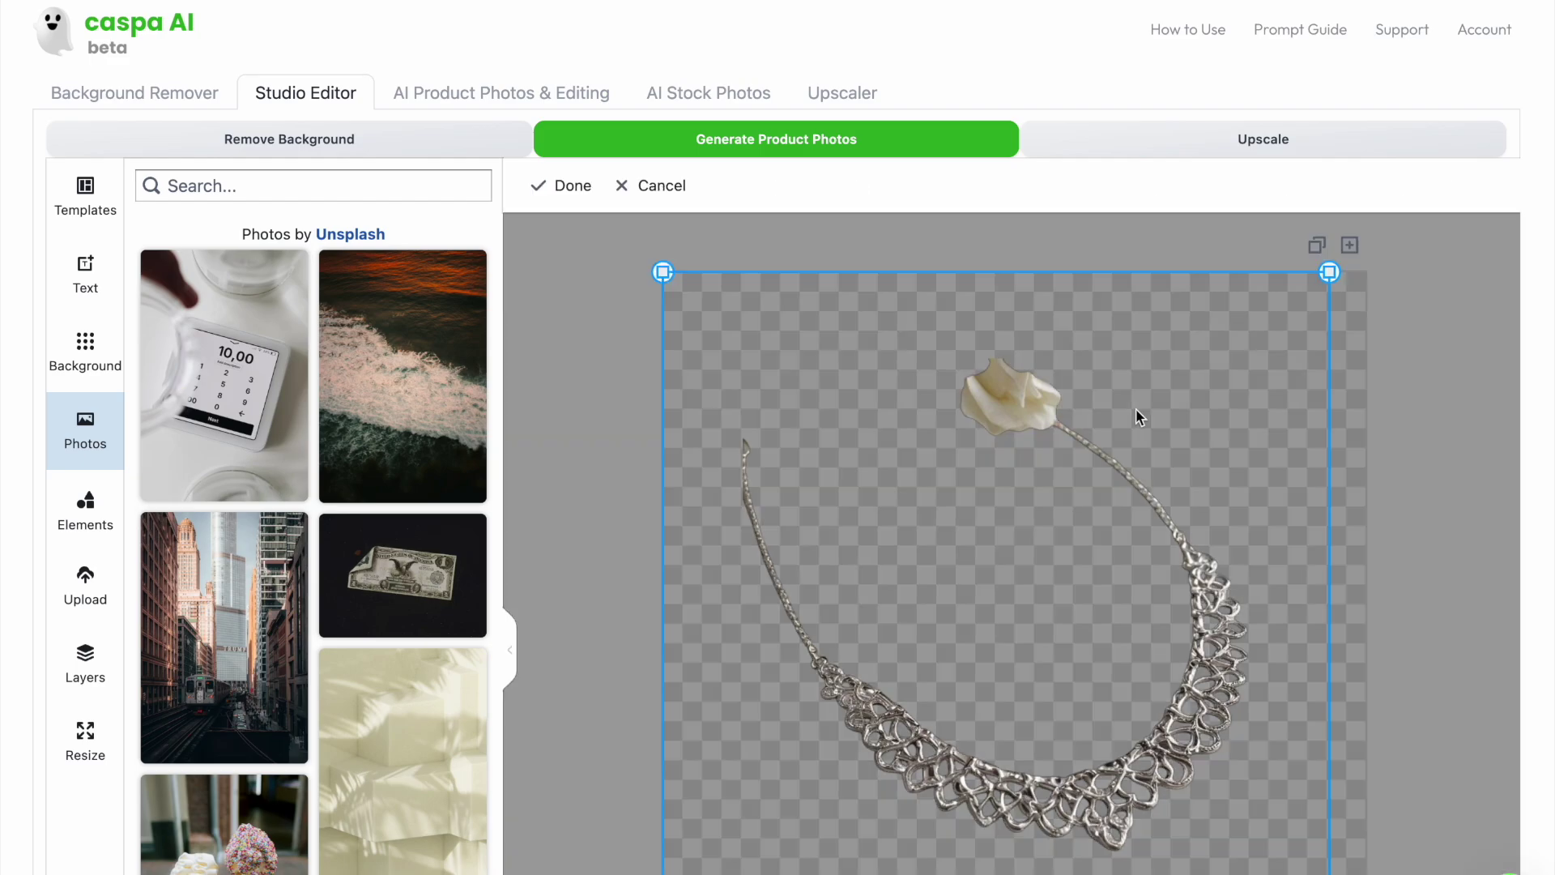
drag(1330, 272, 1329, 438)
click(1373, 434)
Shift the cropped necklace slightly upward on the canvas and send it to product photo generation.
scroll(1372, 435, down, 2)
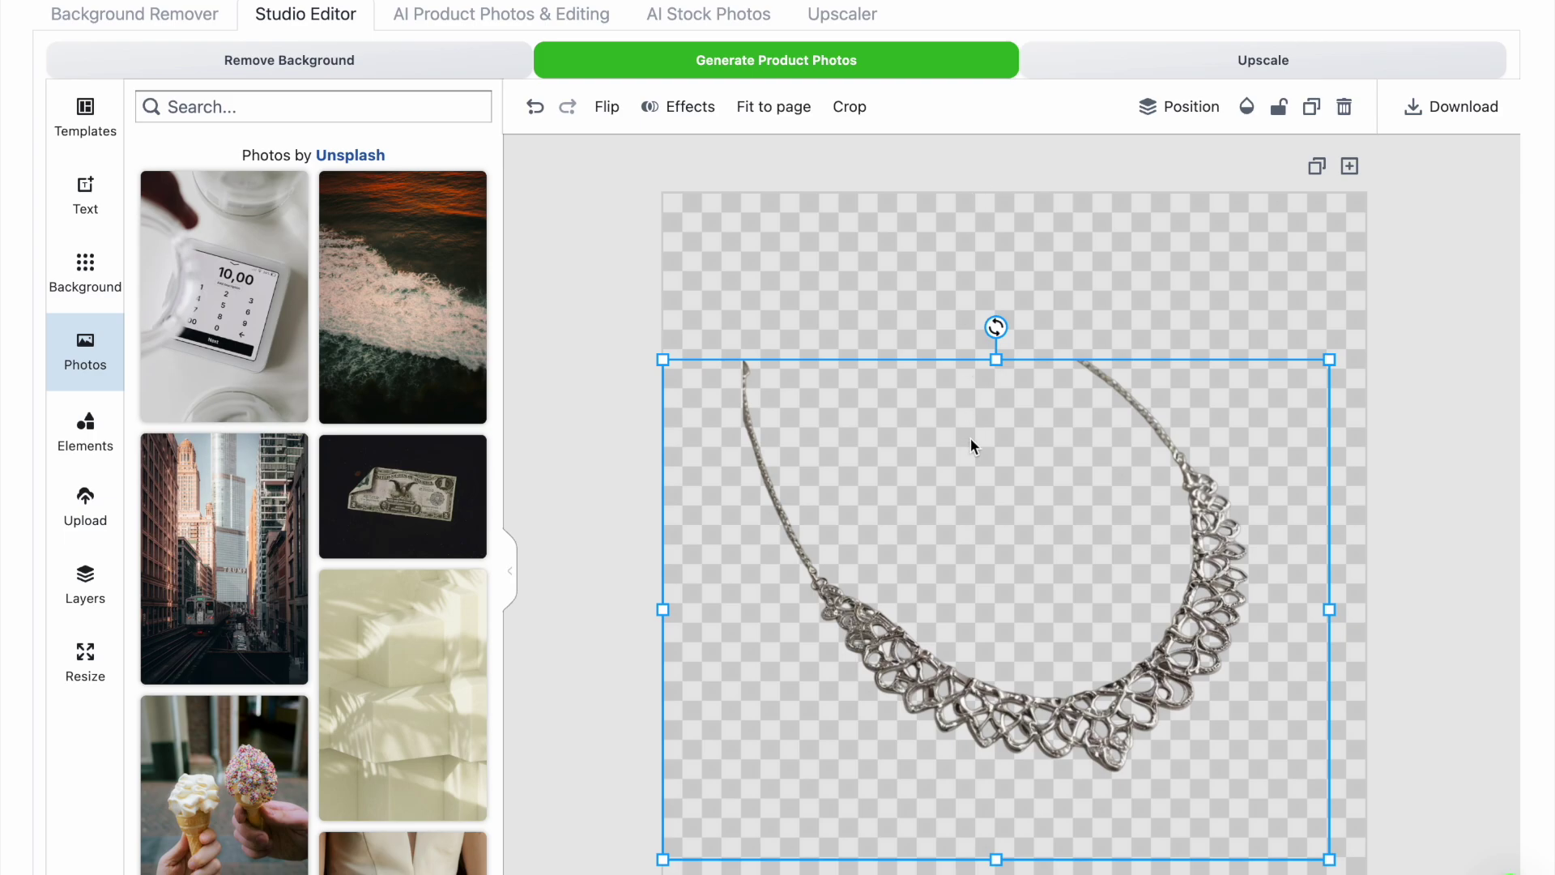
drag(971, 438, 984, 419)
click(801, 69)
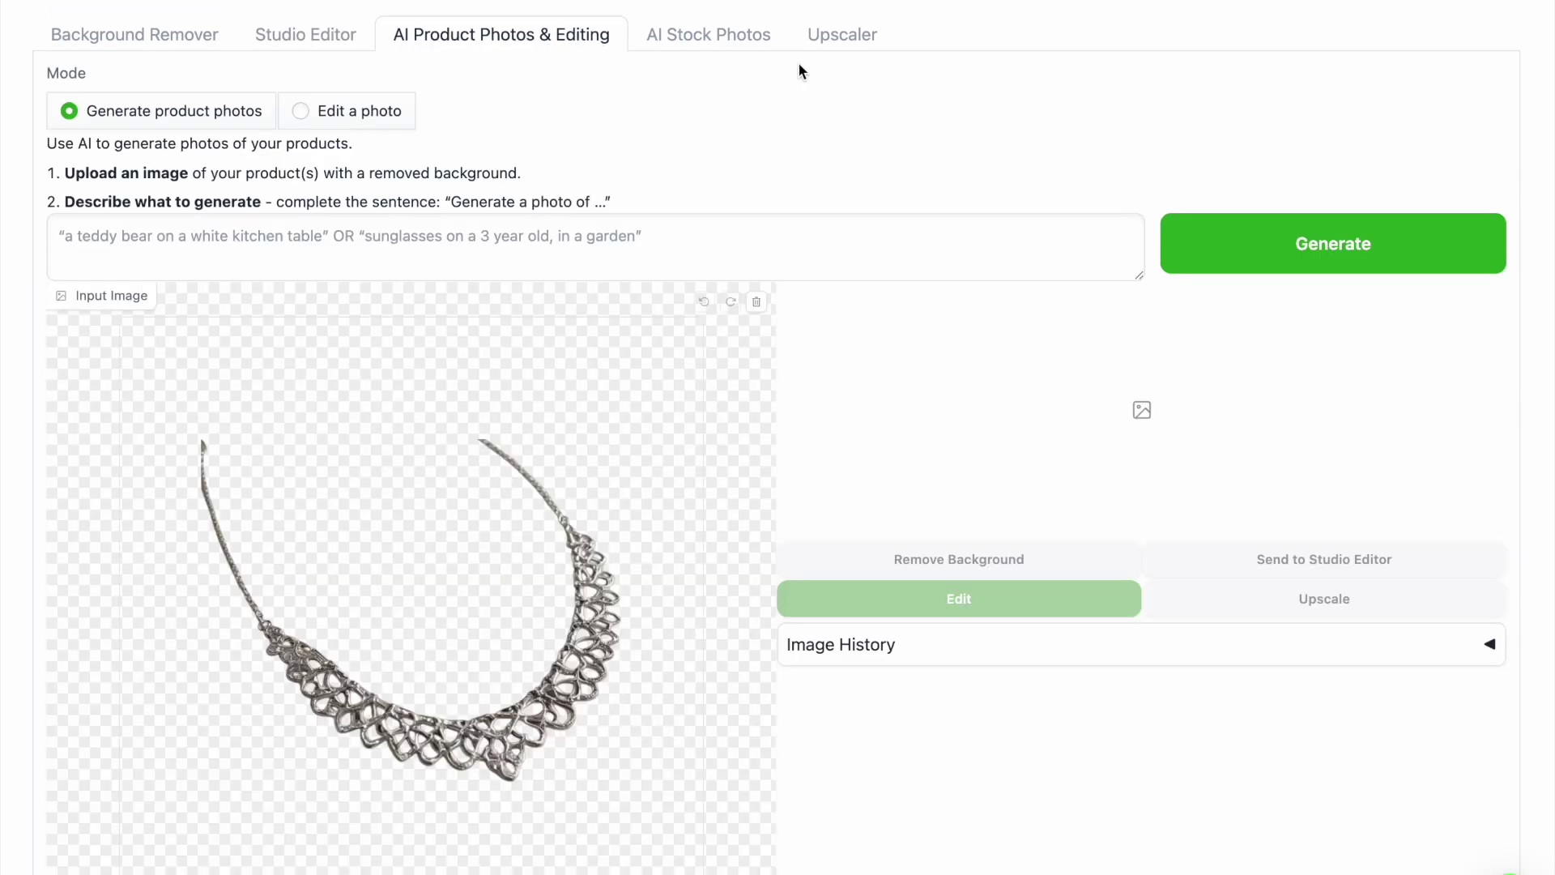
Generate a photo from the prompt "East Asian female model in an elegant pose under dramatic lighting, close up on this simple necklace against a dark backdrop".
click(509, 243)
text(East)
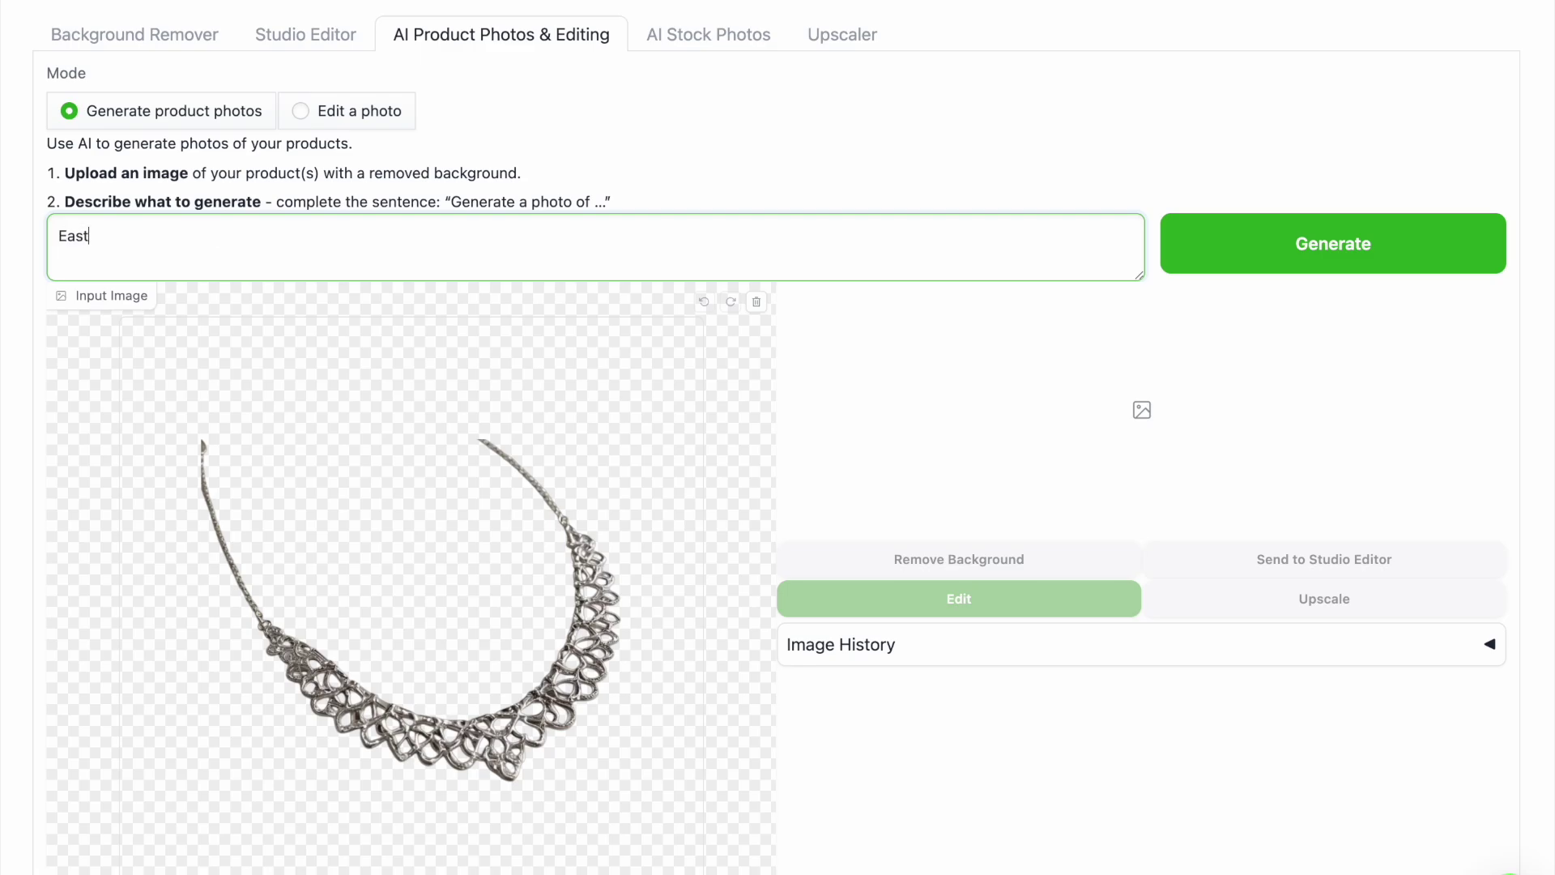
text( Asian female model in )
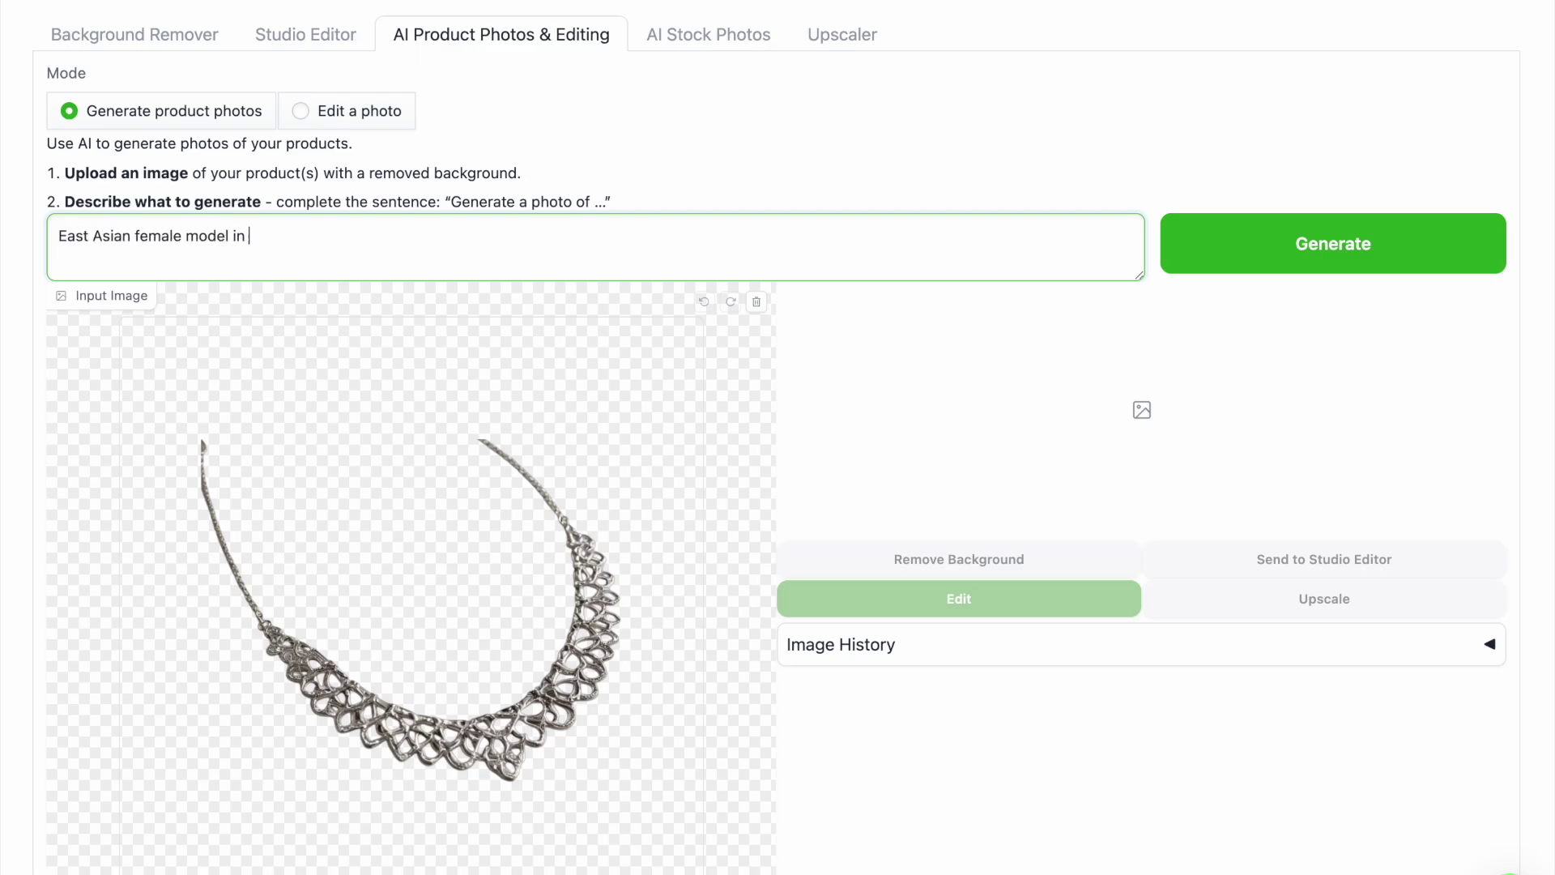
text(an elegant pose under dramatic lighting, close up on this simple necklace against a dark backdrop)
click(1320, 257)
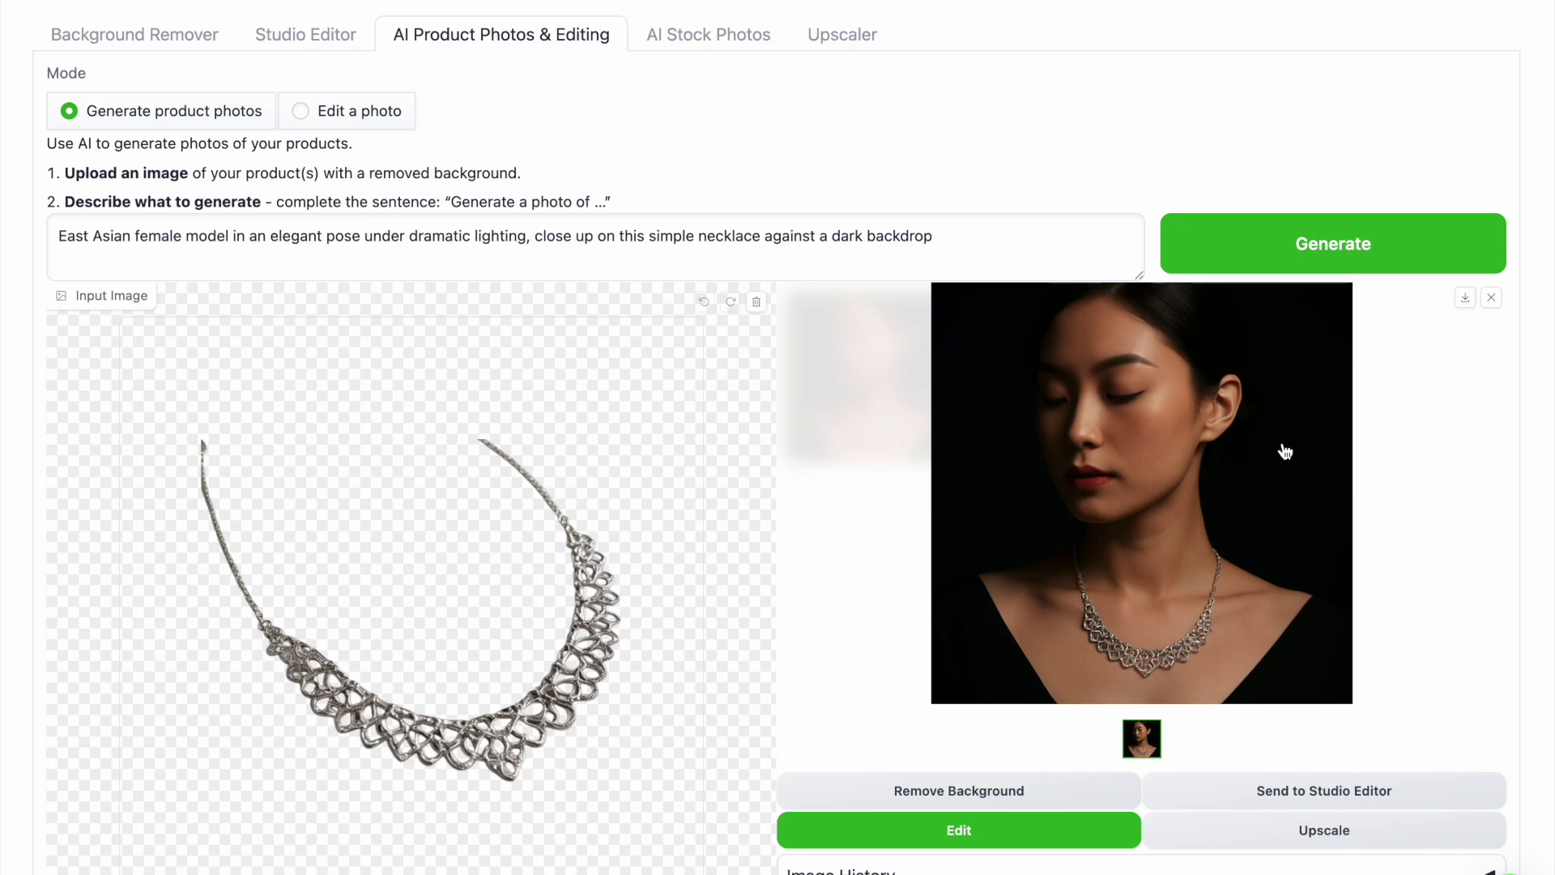
Download the silver necklace photo, generate a second variation from the same prompt and download that too.
click(1466, 299)
click(1333, 243)
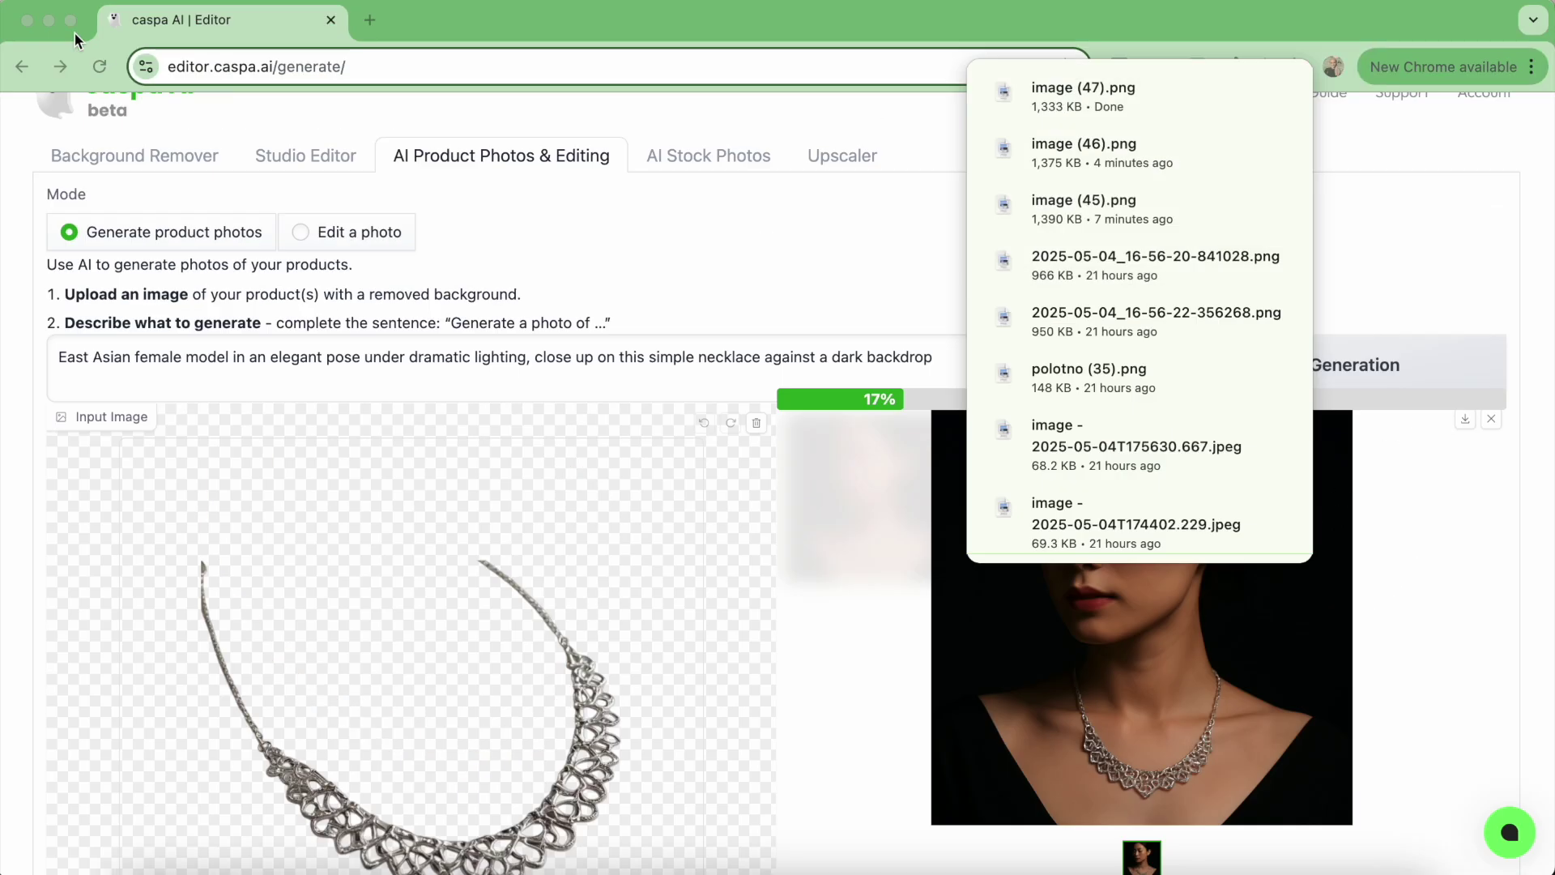
click(70, 21)
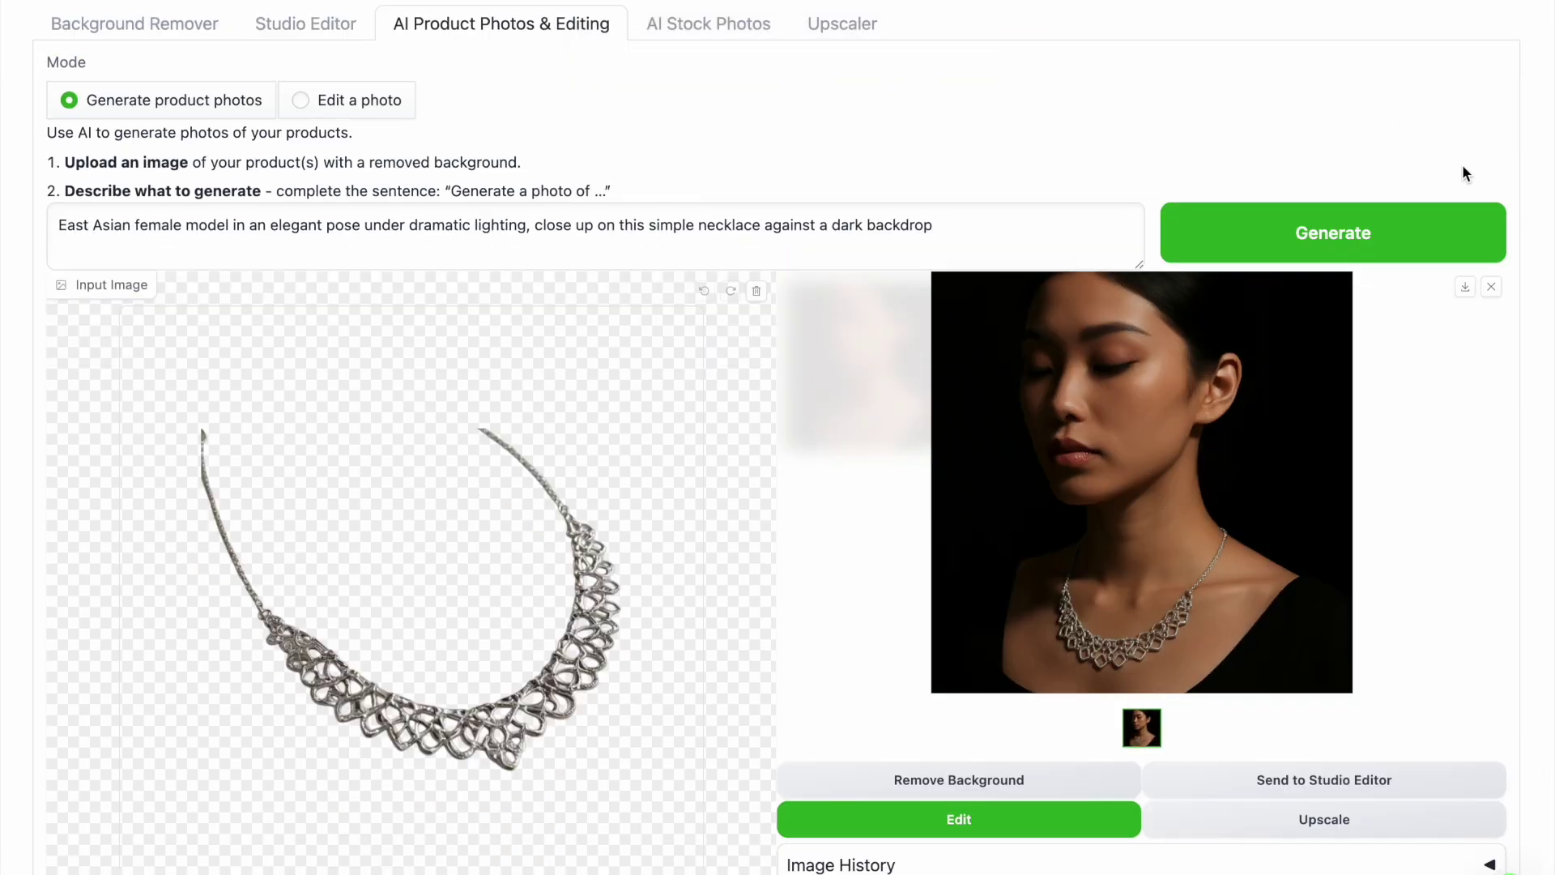
click(1463, 288)
Open the downloaded silver necklace photos, including image (47).png, from the Downloads folder and move the previews aside.
click(70, 4)
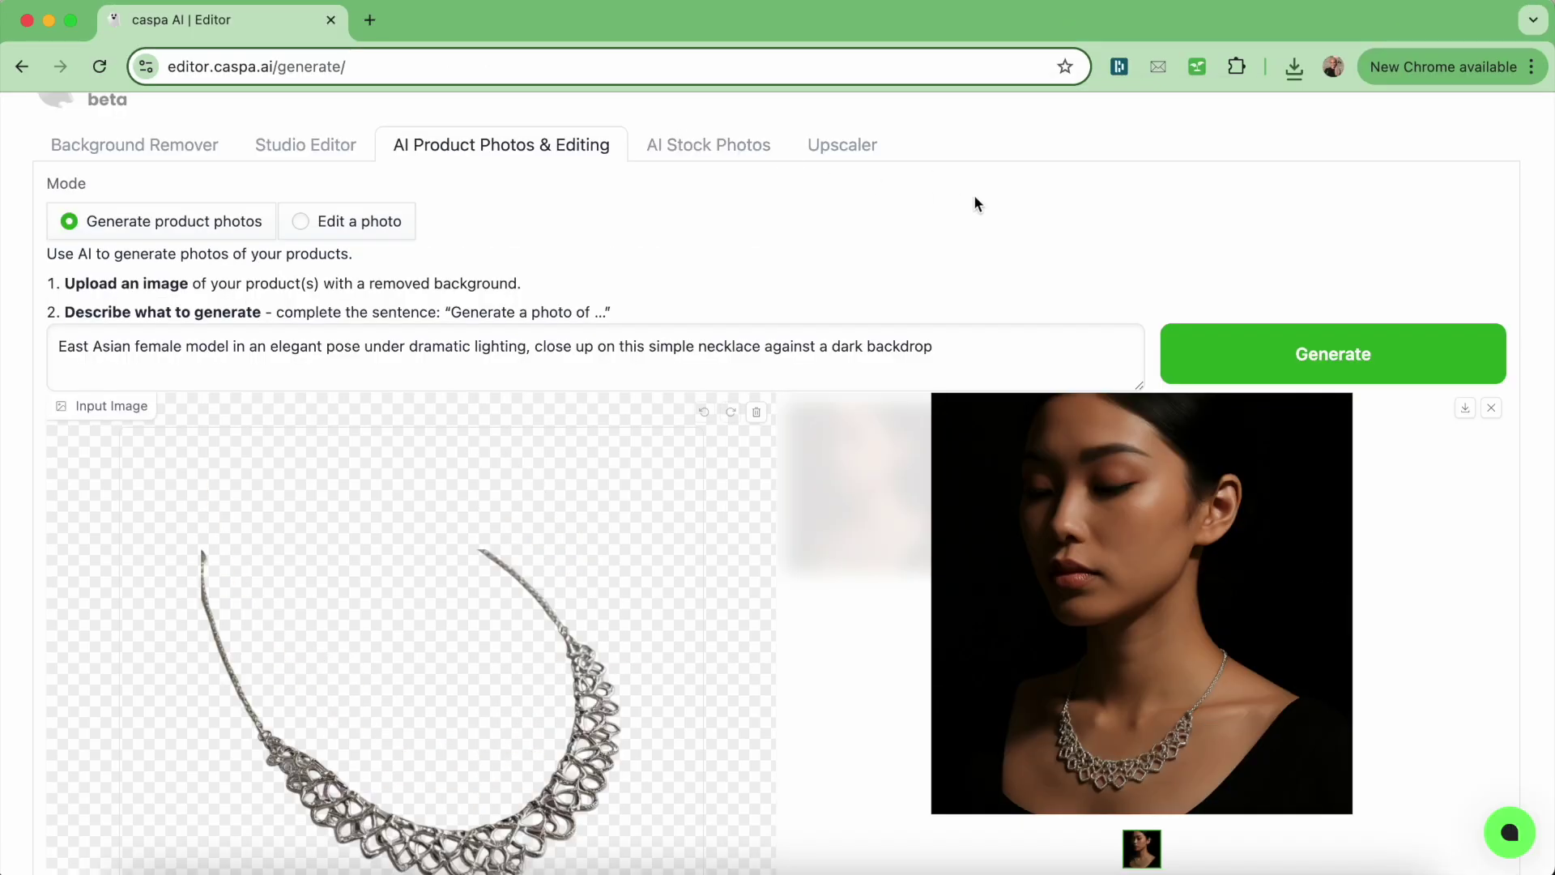
click(163, 867)
double_click(648, 525)
drag(324, 30, 944, 24)
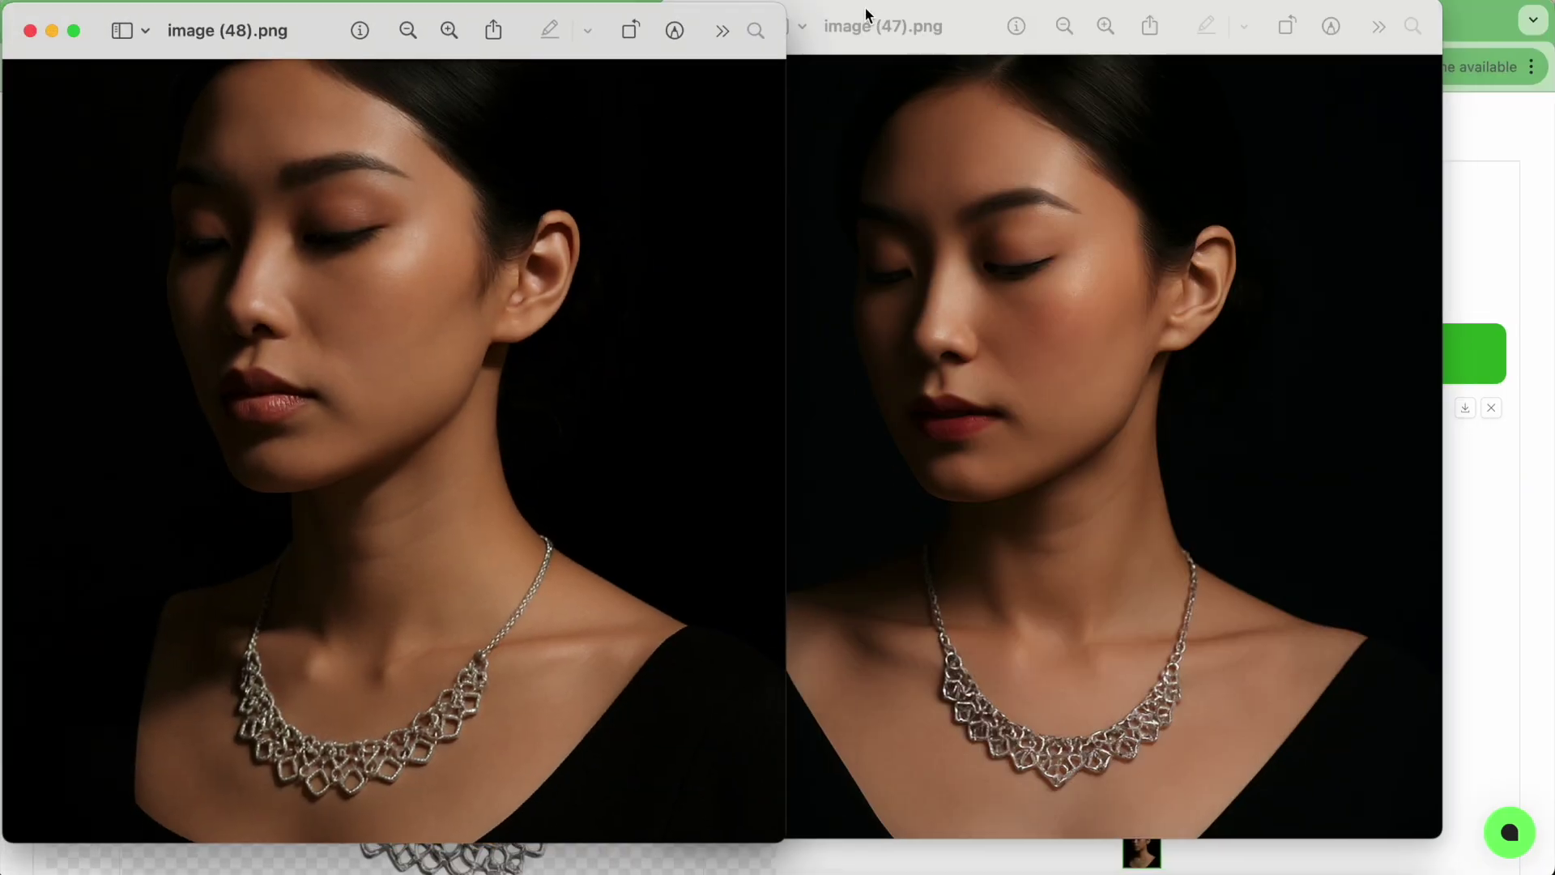
drag(865, 14, 941, 13)
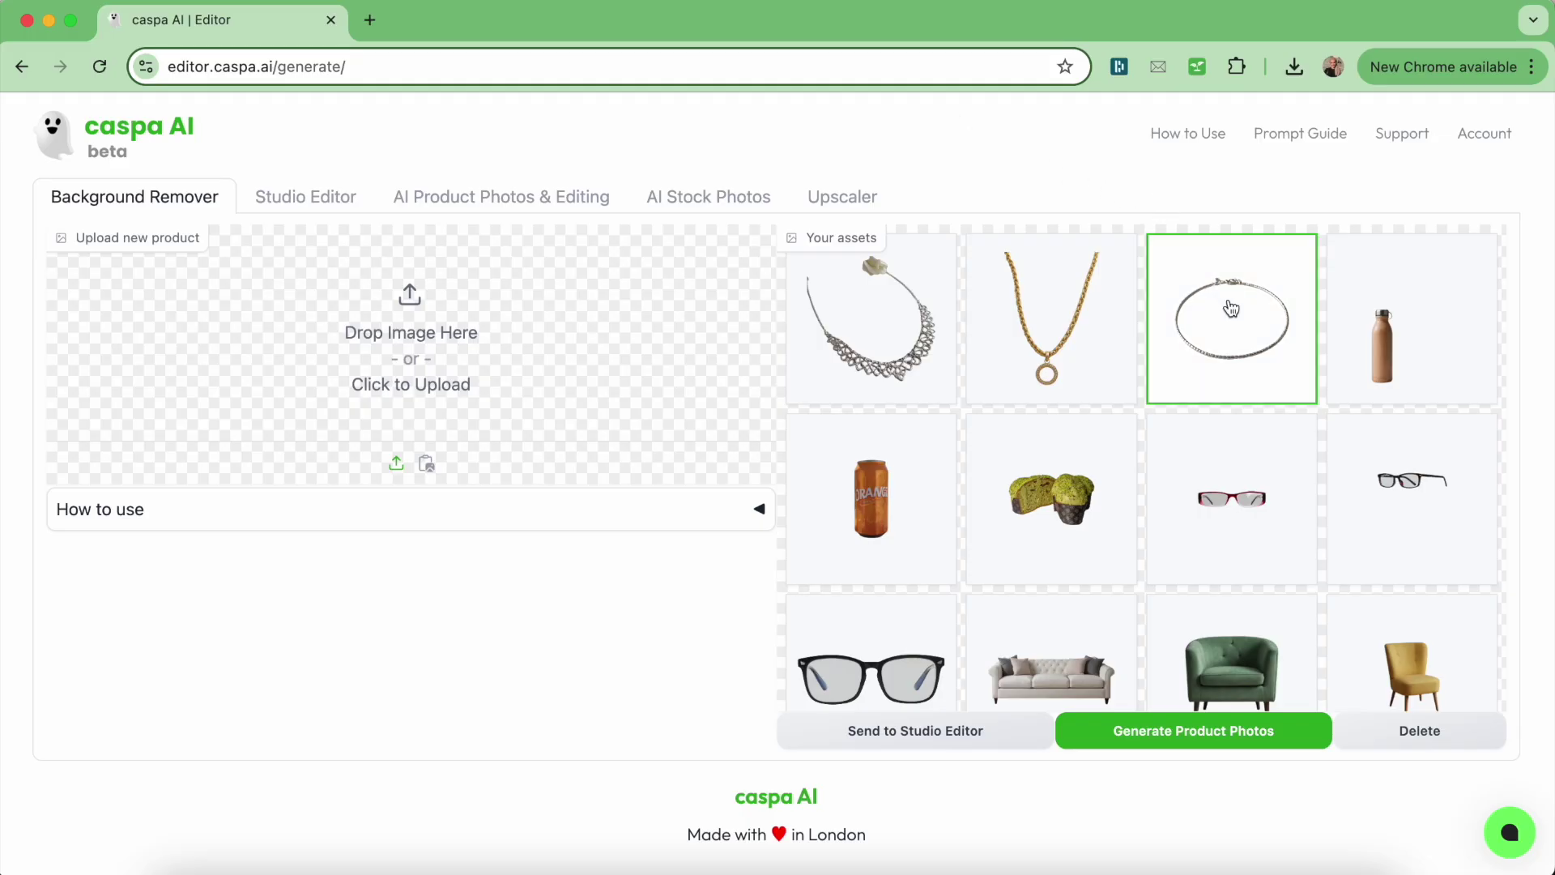
Send the silver bracelet asset to product photo generation and enlarge the browser to full screen.
click(1227, 308)
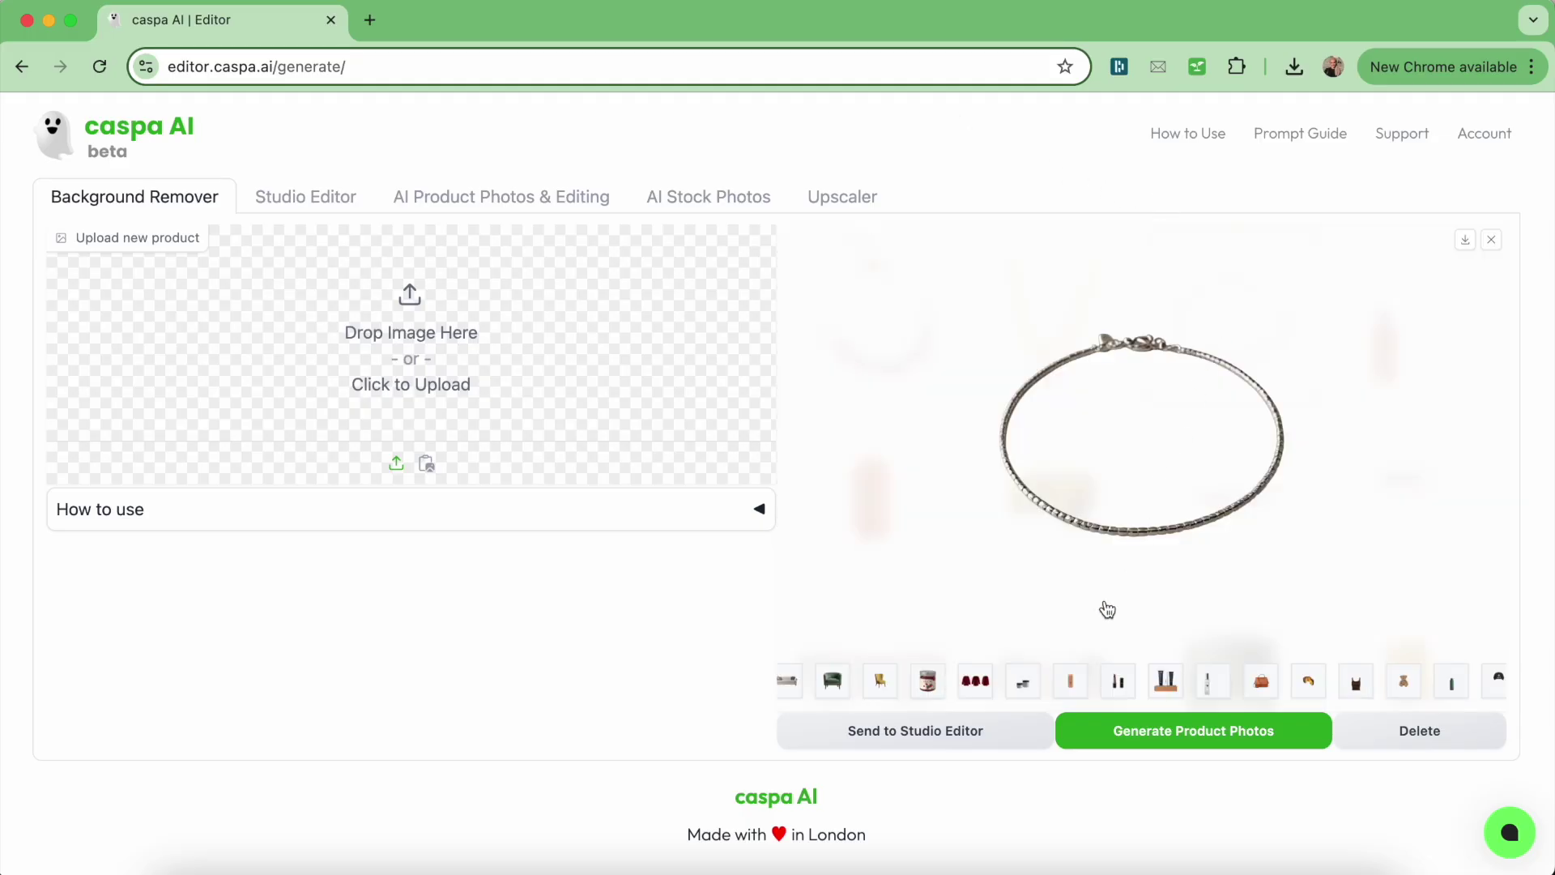
click(1185, 738)
click(72, 22)
Generate "25 year old mixed race female model wearing a white blouse, angle shot of wrist resting on knee, showing bracelet with greenery in the background, sunny day".
click(533, 334)
text(25 year old mixed race female model wearing a white blouse, angle shot of wrist)
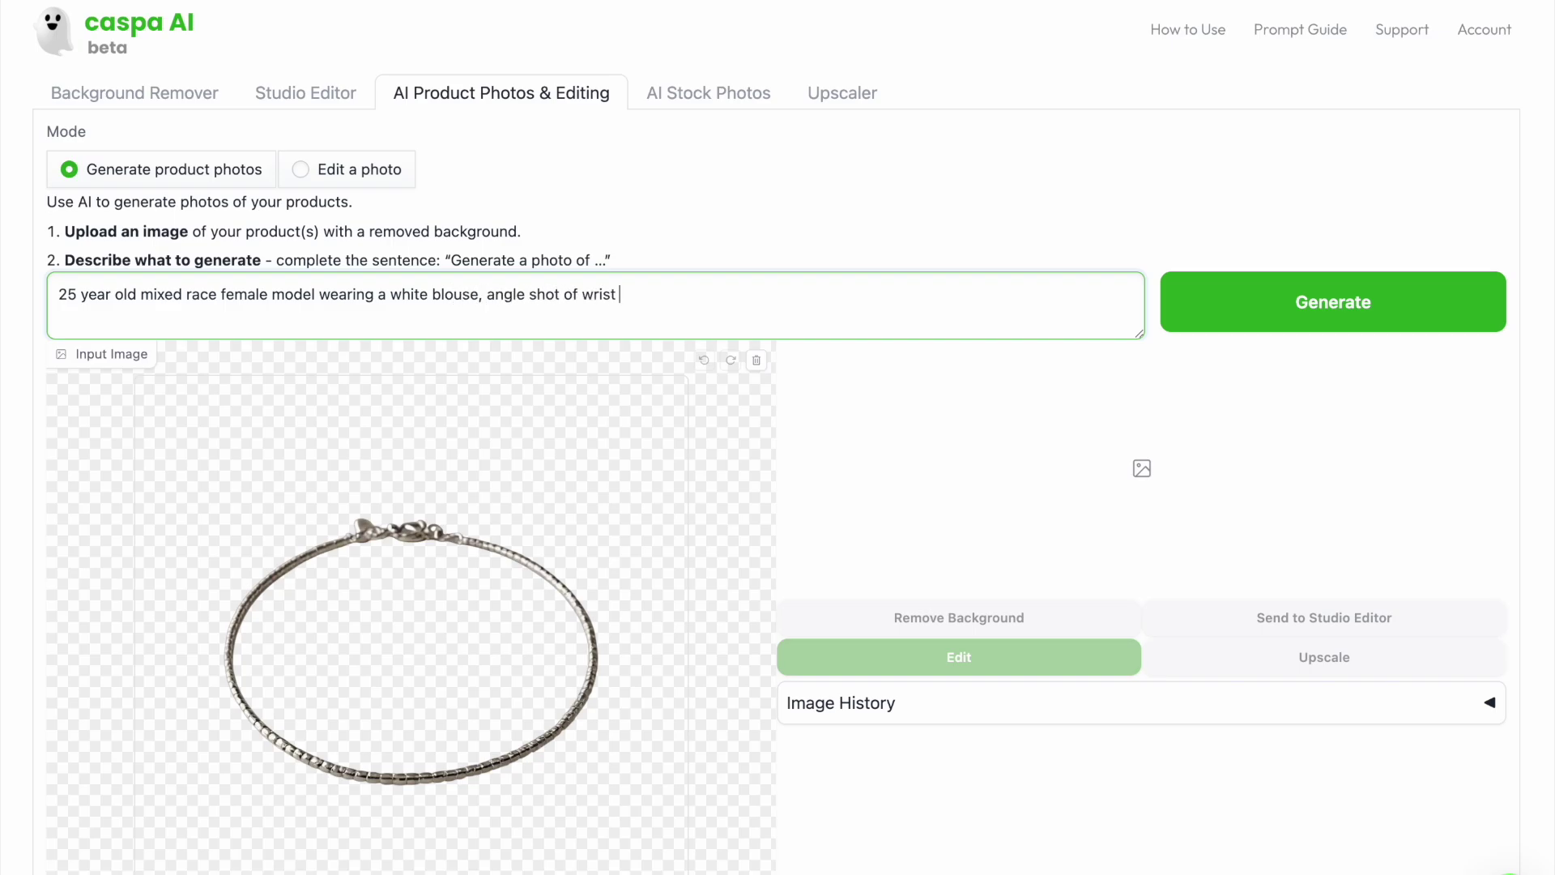
text( resting on knee, showing bracelet with greenery in the background, sunny da)
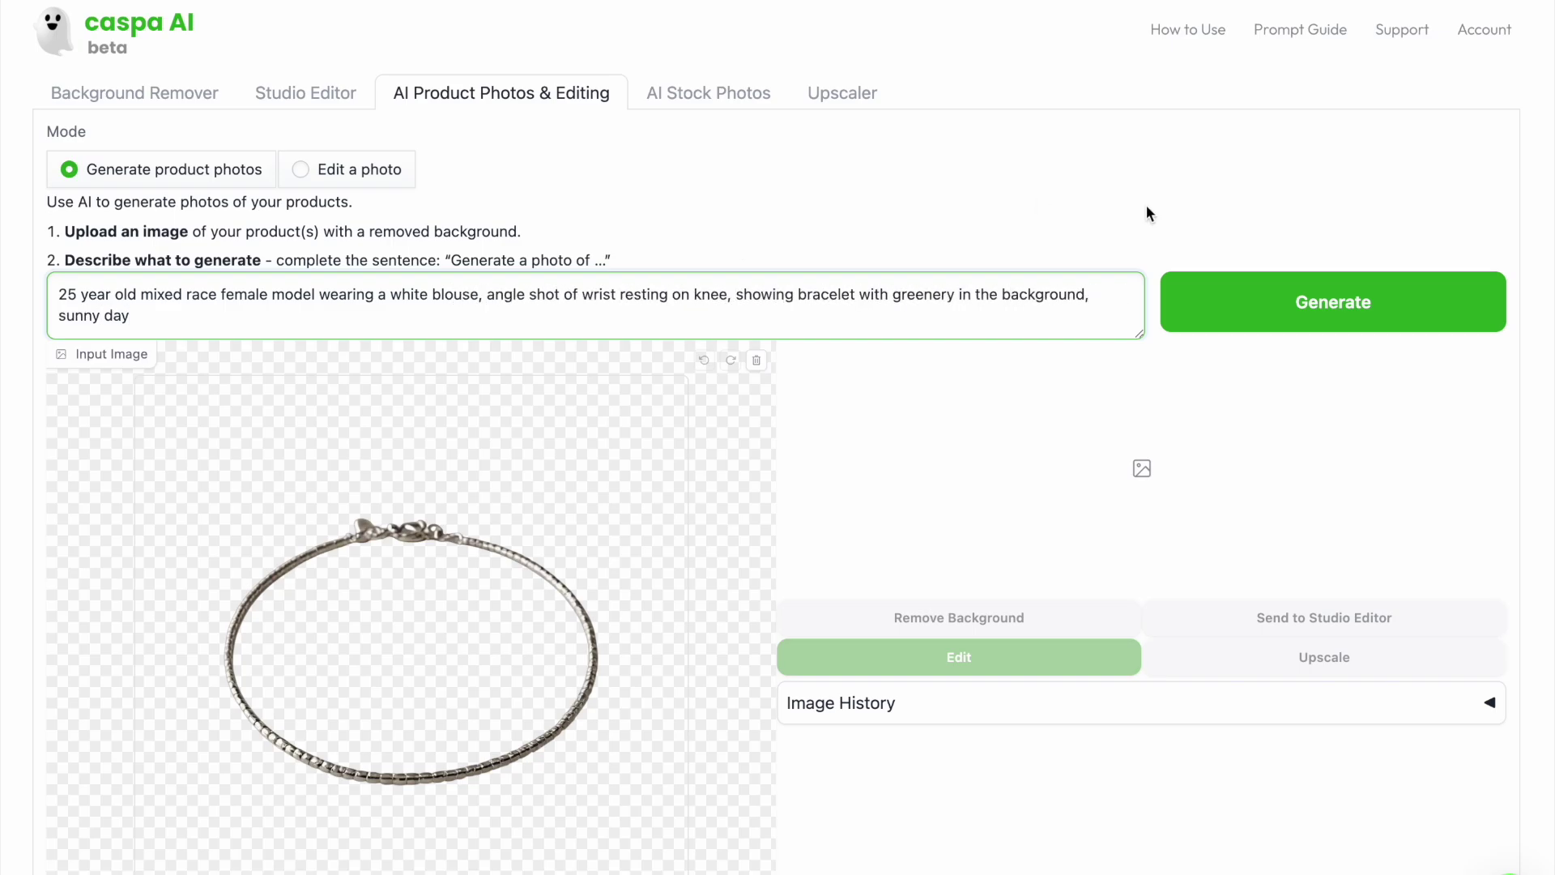
text(y)
click(1267, 322)
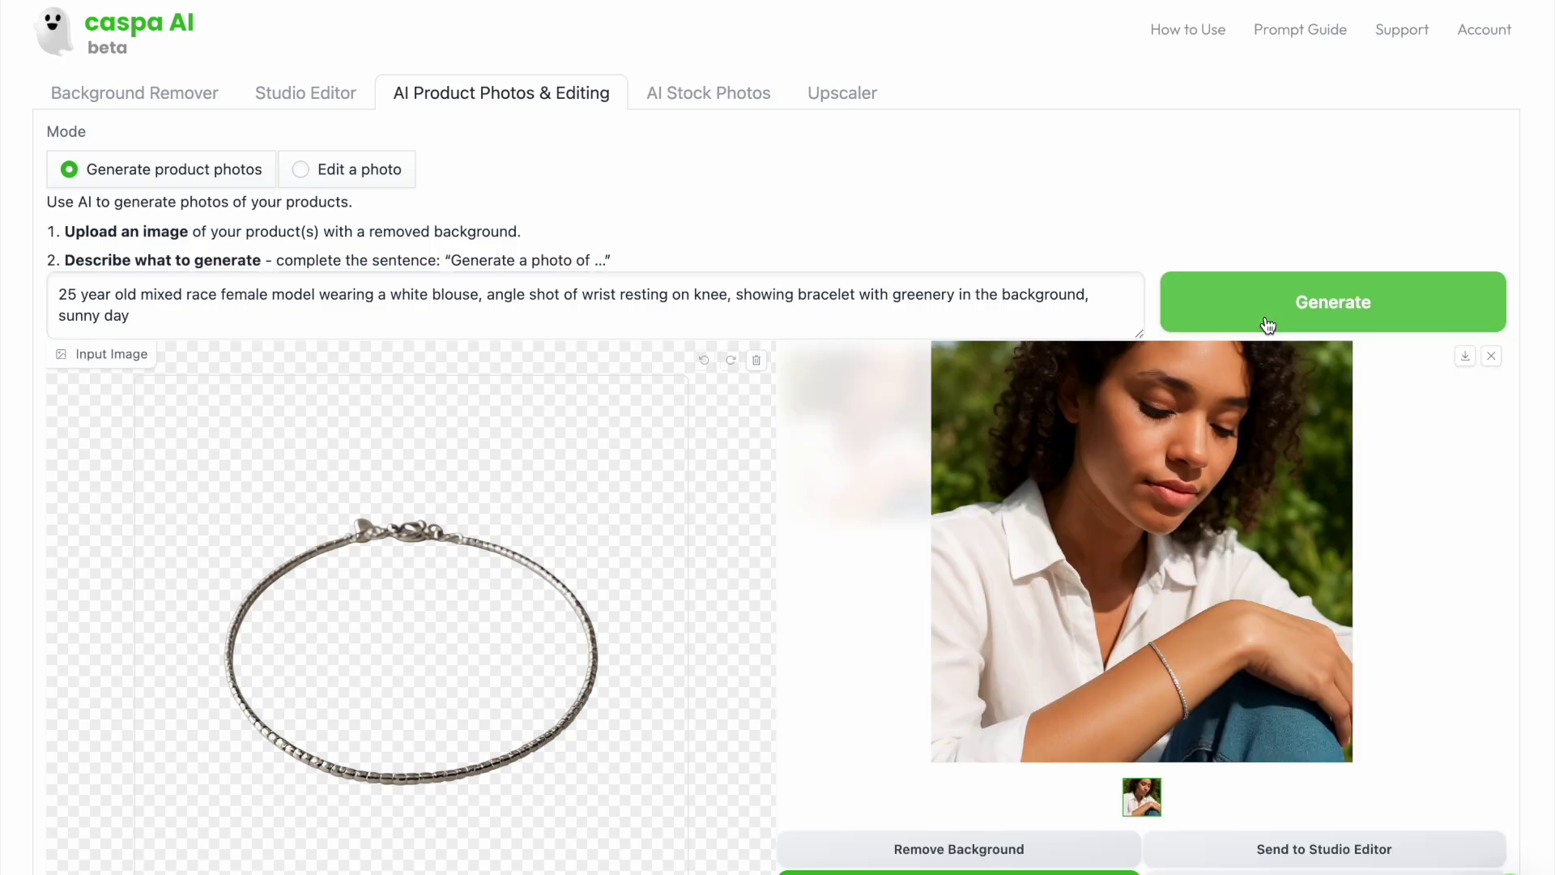
Inspect the bracelet photo at full size, download it and generate another variation.
click(1176, 614)
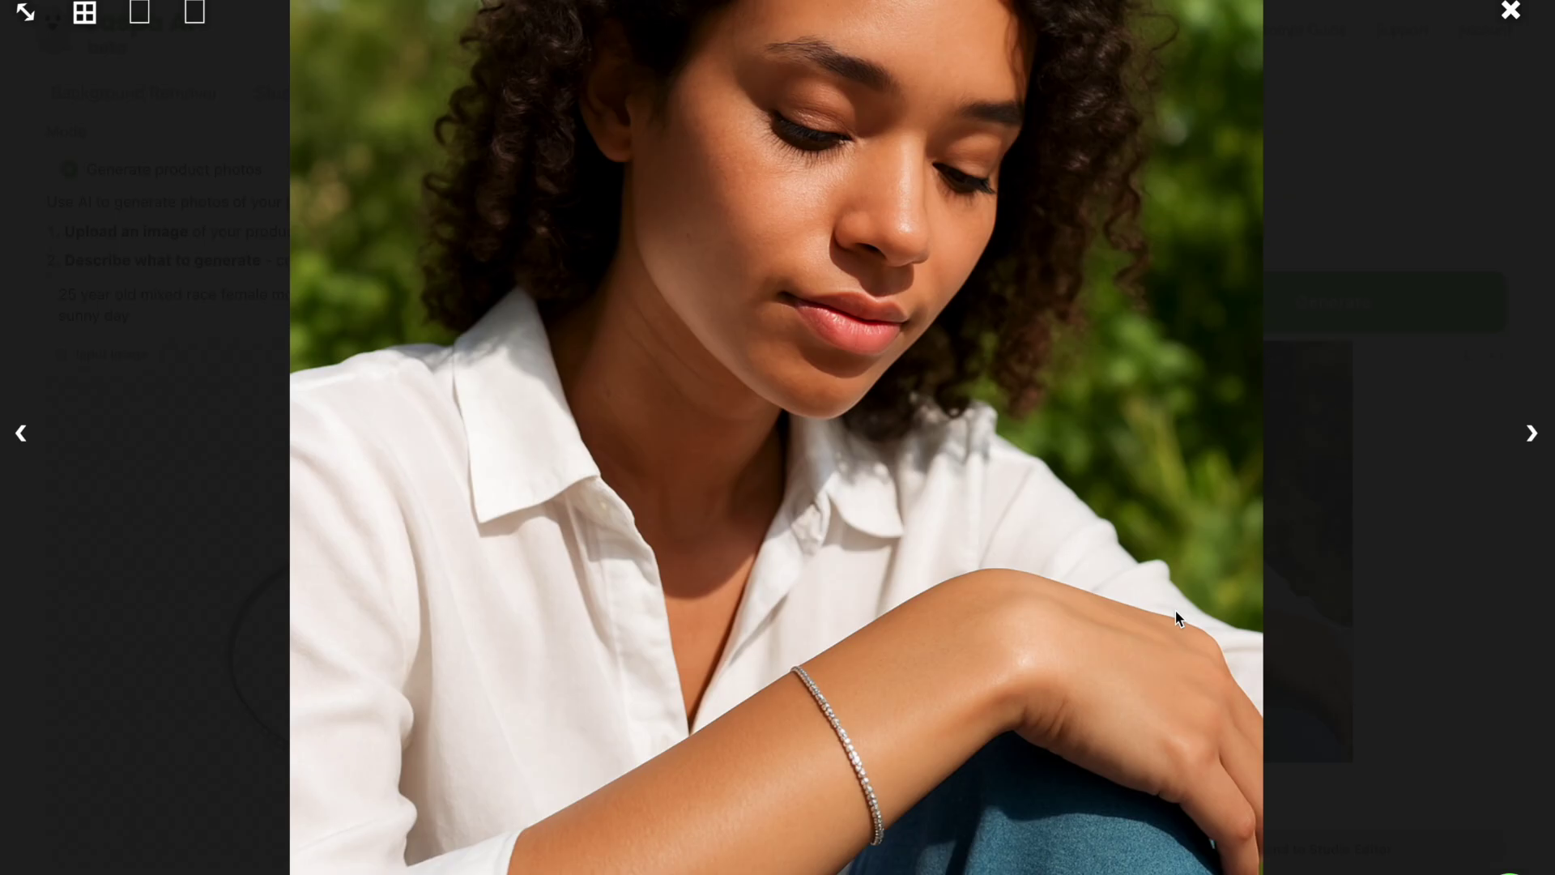
click(1401, 603)
click(1465, 357)
click(1428, 316)
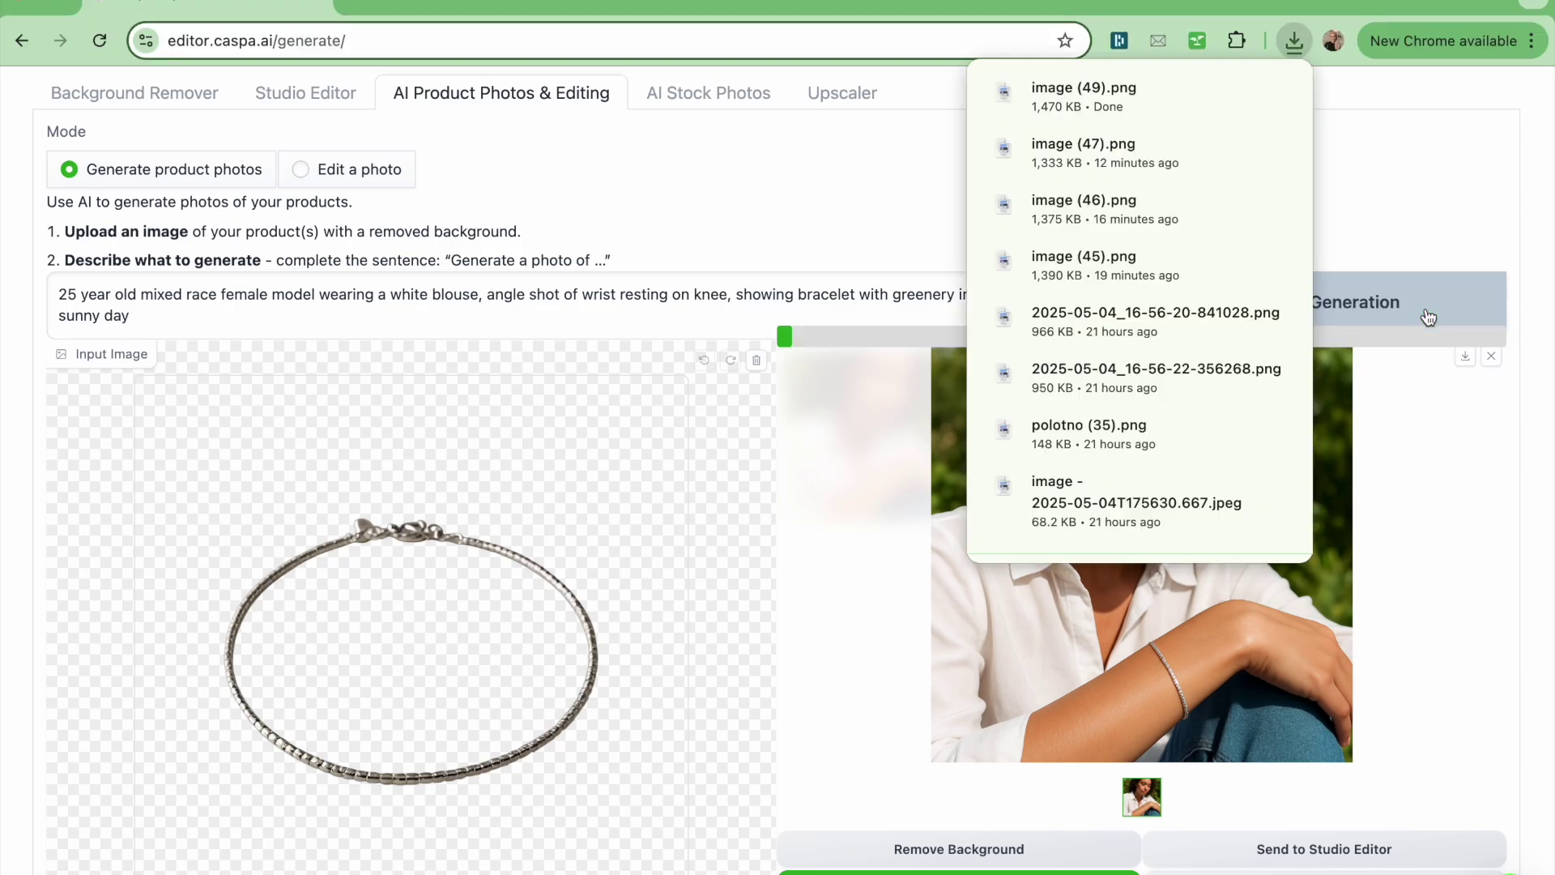
Dismiss the downloads list, generate one more bracelet photo from the same prompt and download it.
click(65, 3)
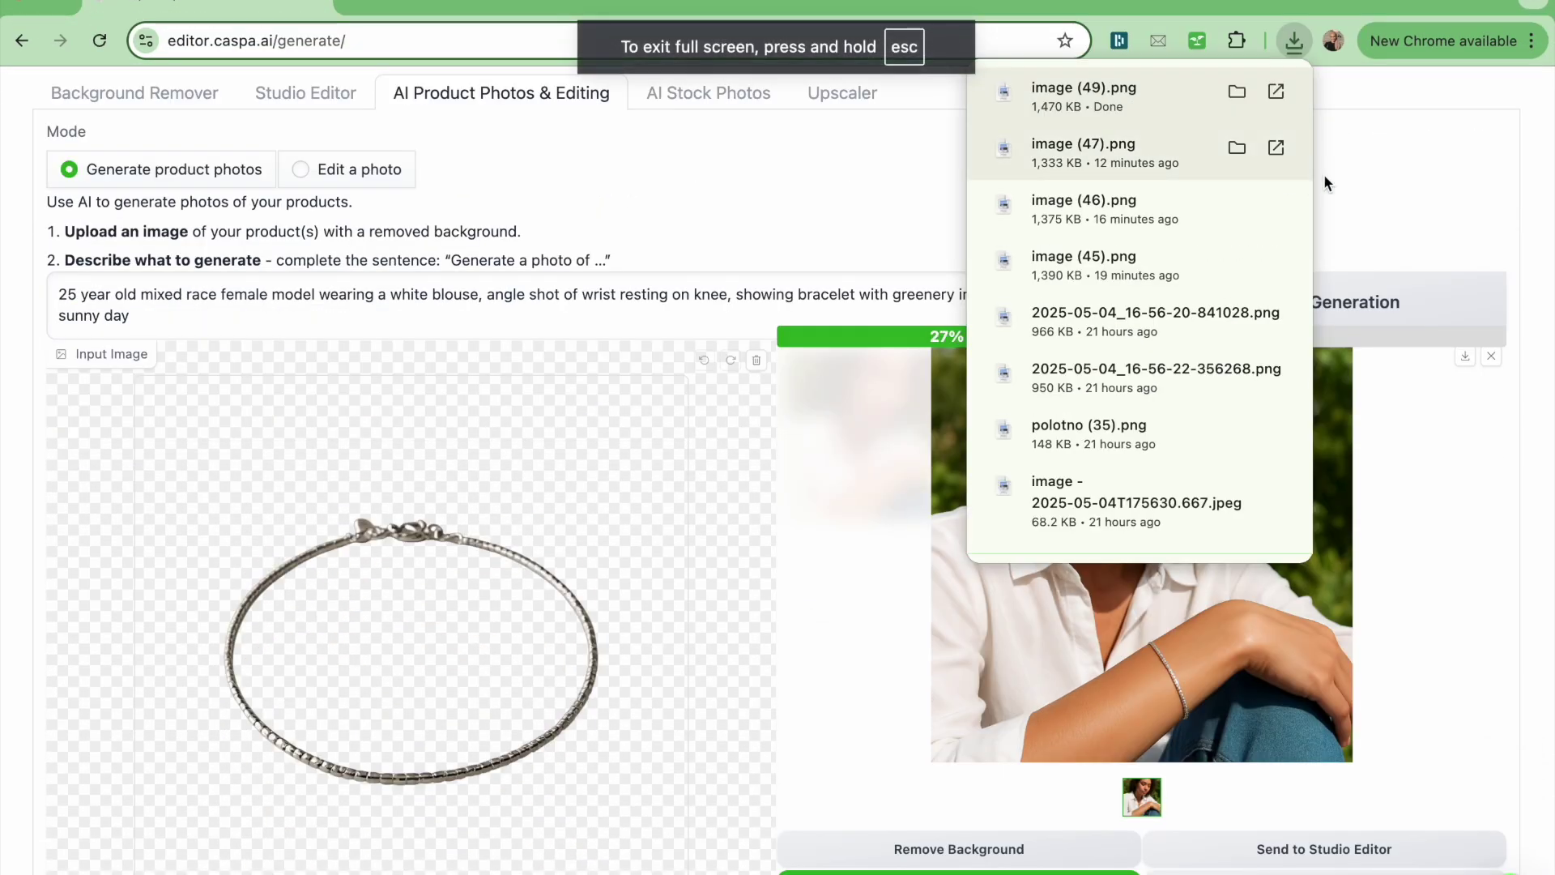
click(1479, 220)
click(1421, 311)
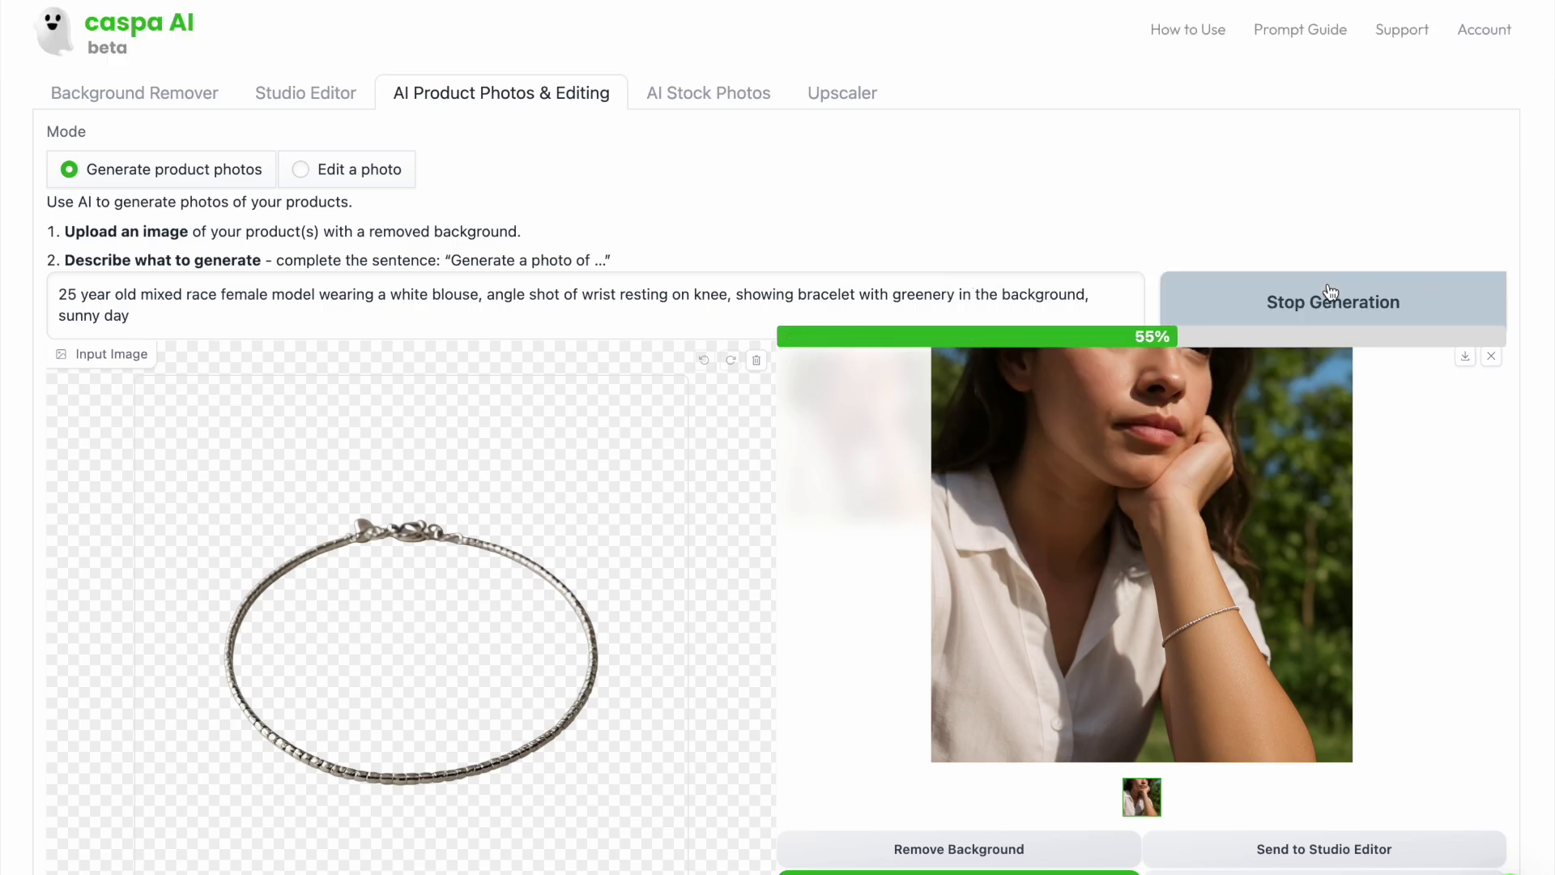
click(1465, 356)
Open image (49).png, image (50).png and image (51).png from the Downloads folder and move the preview aside.
click(65, 3)
click(131, 853)
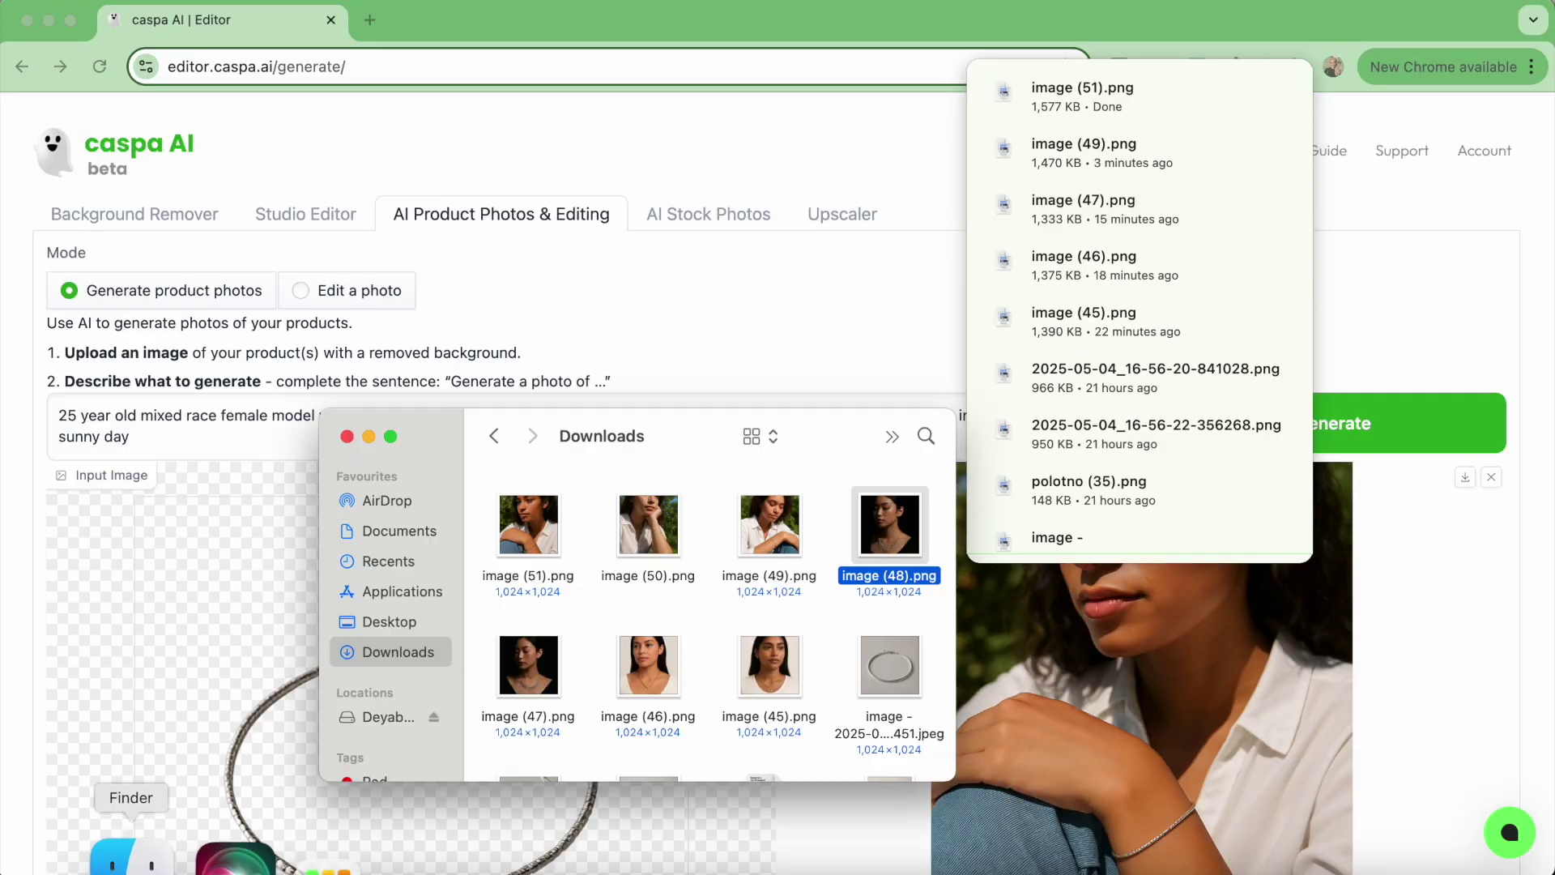
double_click(770, 543)
click(889, 541)
double_click(649, 539)
click(889, 541)
double_click(540, 541)
drag(292, 41, 996, 50)
drag(708, 852, 725, 525)
click(668, 576)
drag(785, 843, 768, 402)
click(313, 511)
drag(784, 842, 768, 486)
drag(328, 27, 438, 438)
click(703, 334)
click(842, 340)
click(687, 262)
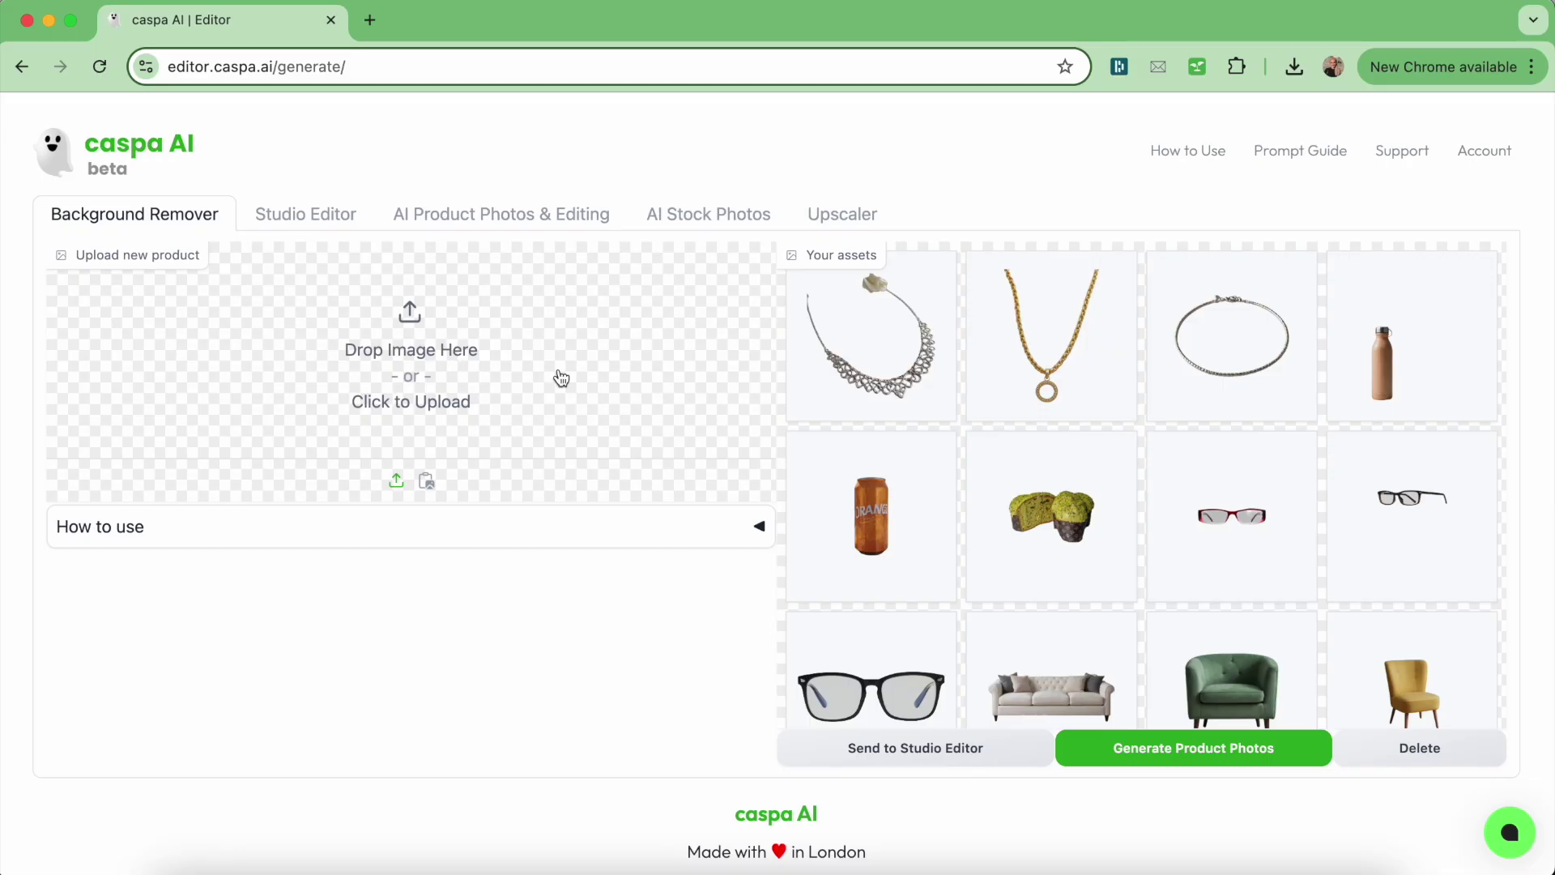
Remove the background from the beaded bracelet image, isolate the bracelet in Studio Editor and send it to product photo generation.
click(166, 850)
drag(557, 532, 458, 356)
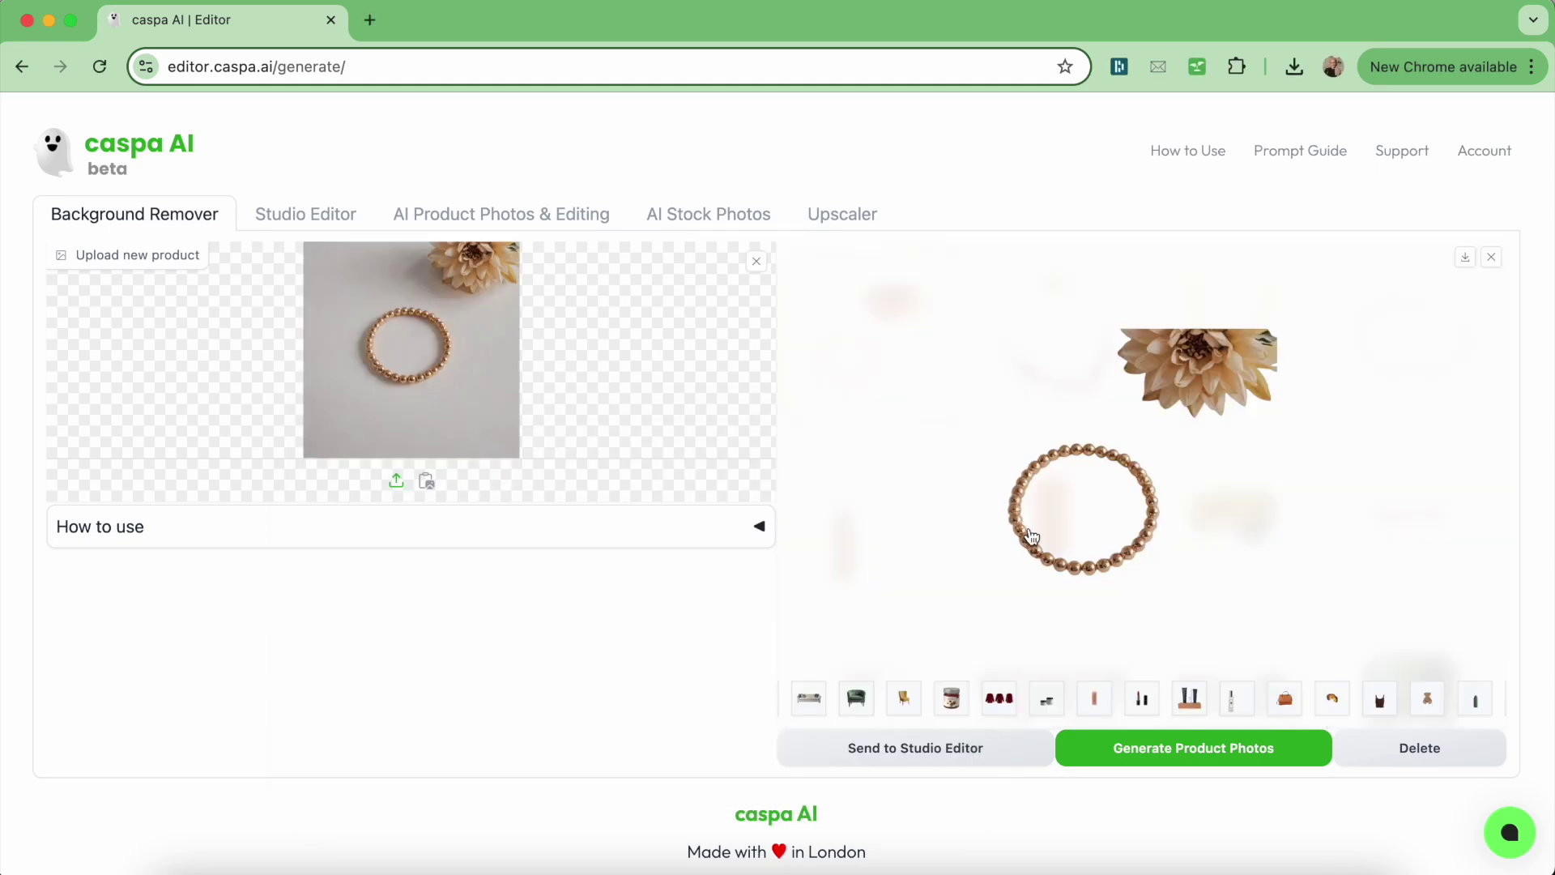
click(934, 752)
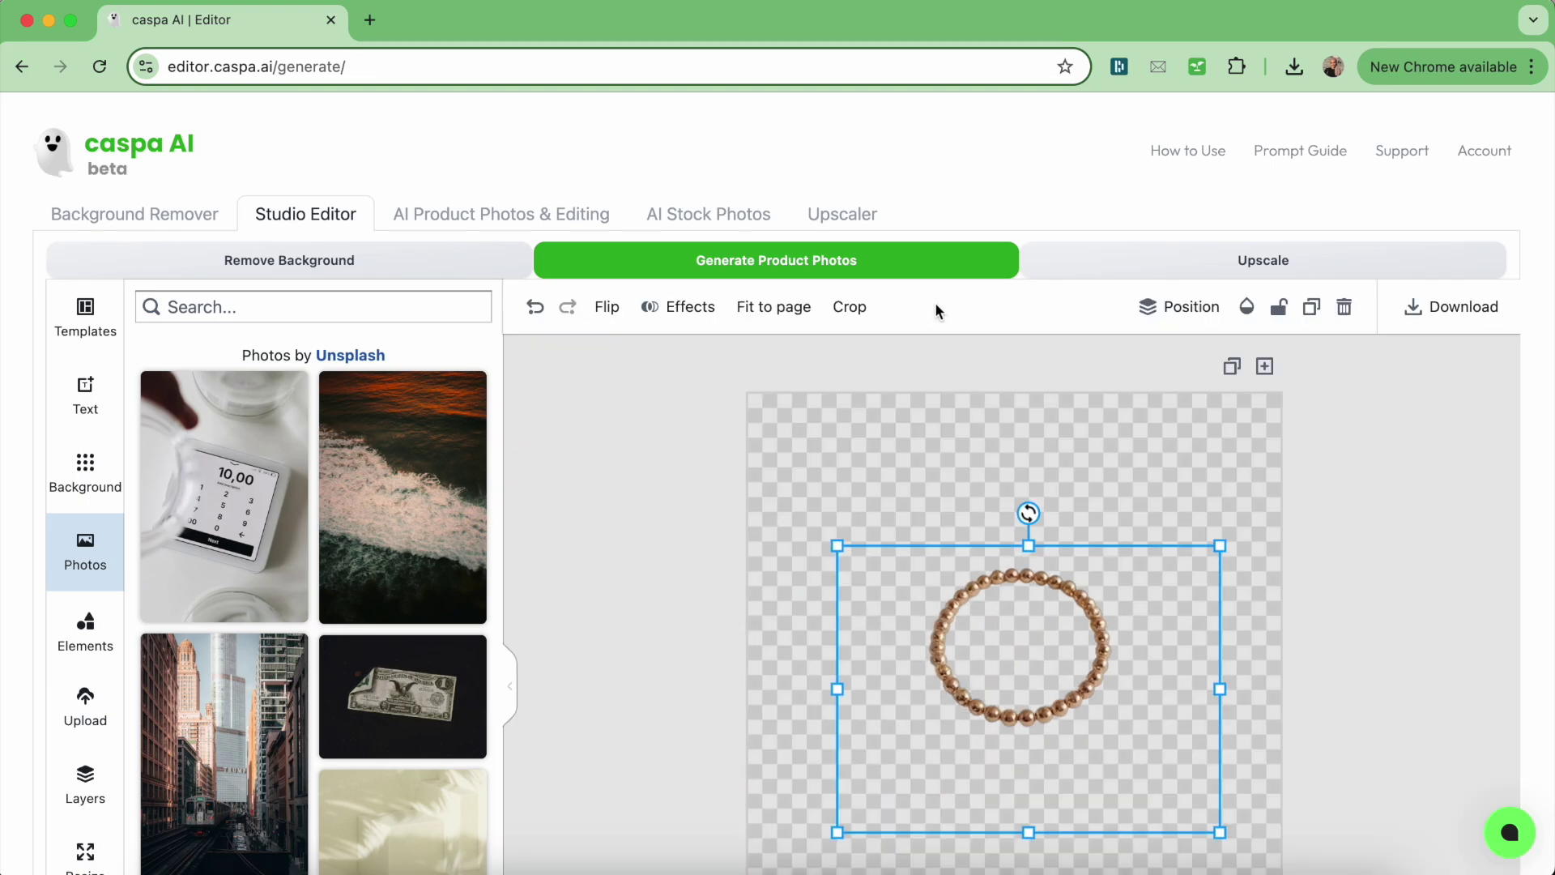
click(840, 266)
Begin the photo prompt with "55 year old thai woman, soft smile, bright white room, cropped arm shot resting on top of white table with".
scroll(408, 420, down, 1)
click(70, 20)
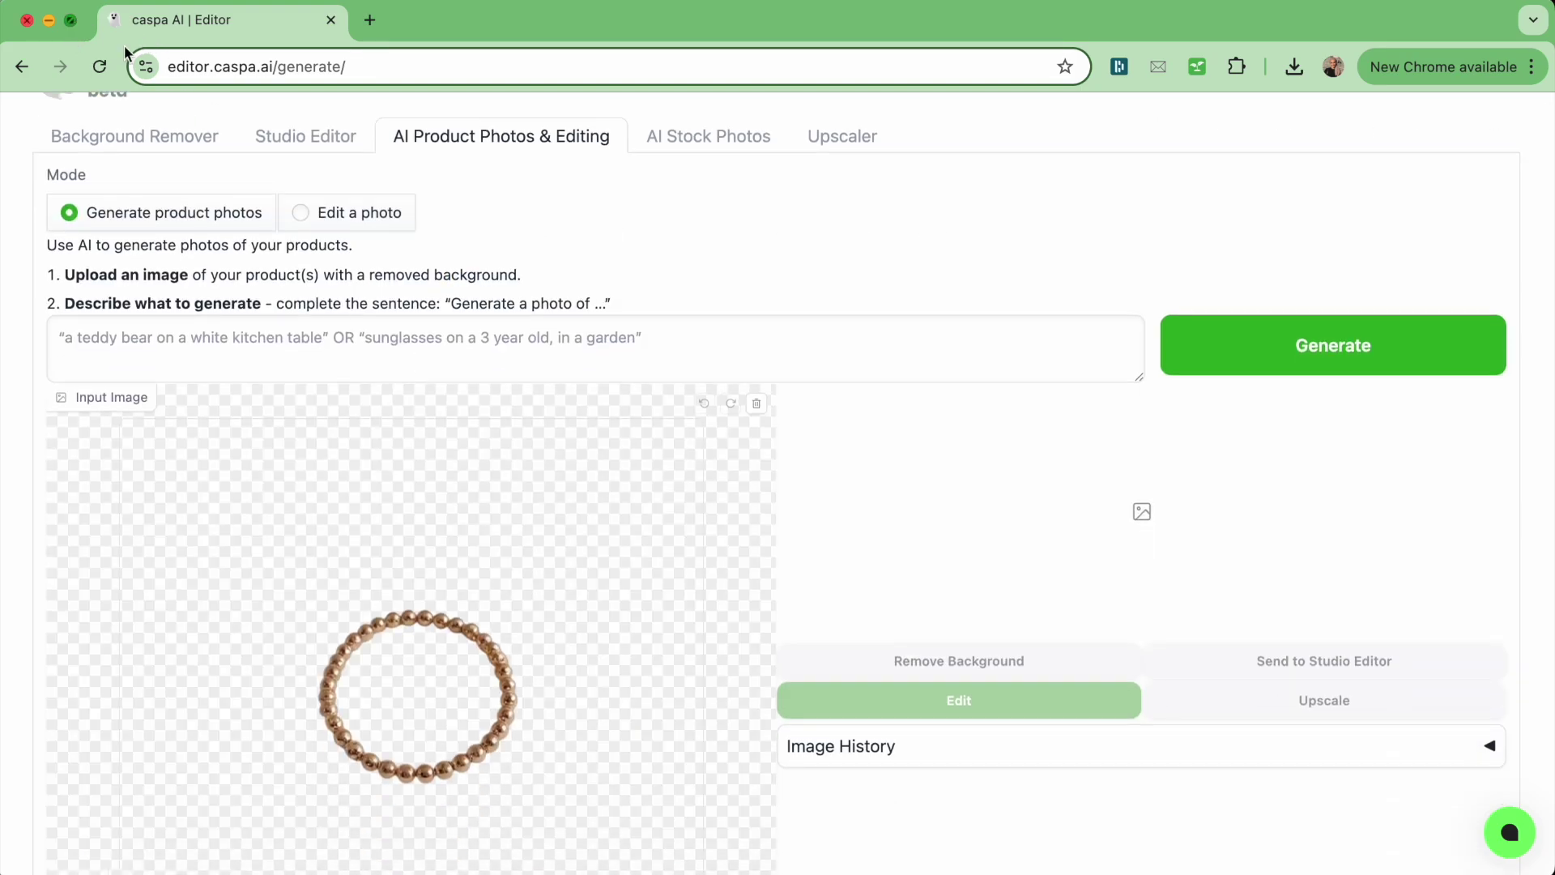
scroll(278, 199, down, 1)
scroll(301, 280, up, 1)
click(301, 280)
text(55 year)
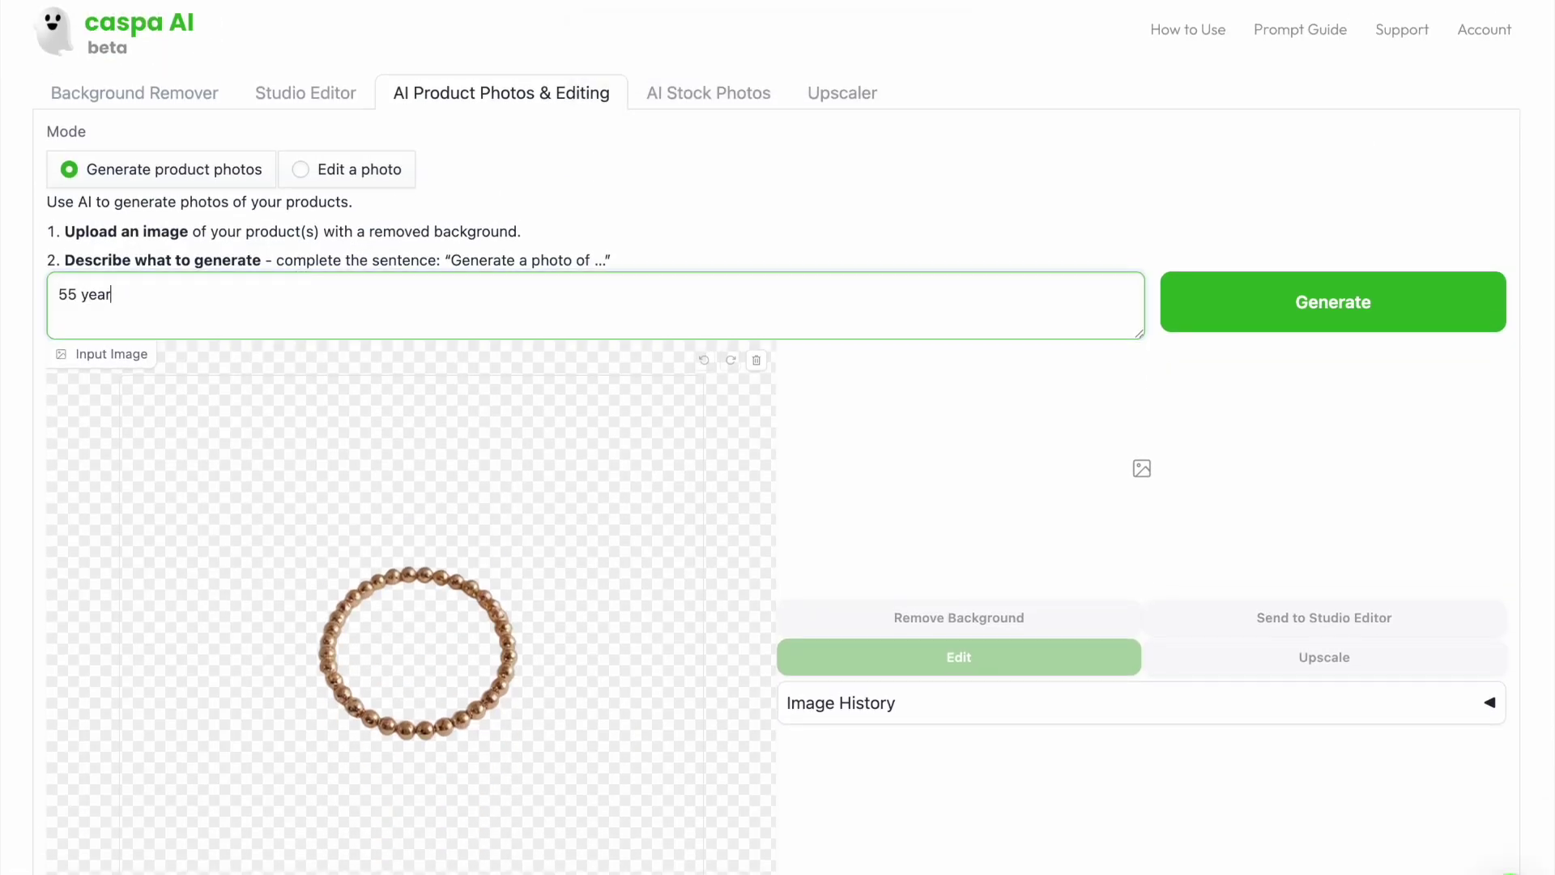
text( old thai woman, soft smile, bright white room, cropped arm shot resting on top of white table with)
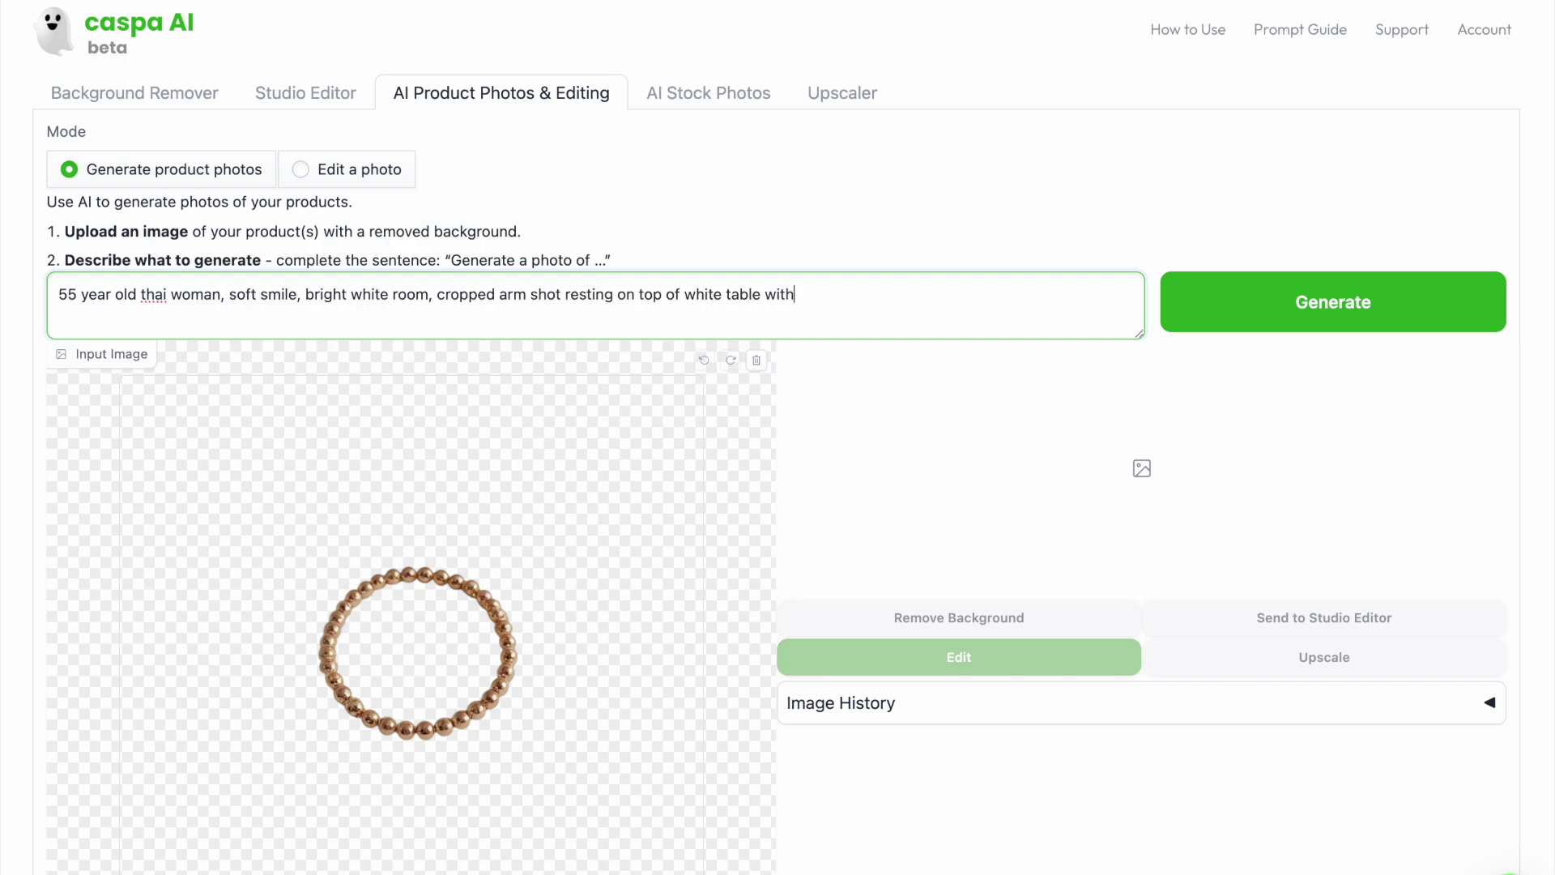
text( this bracelet catching soft li)
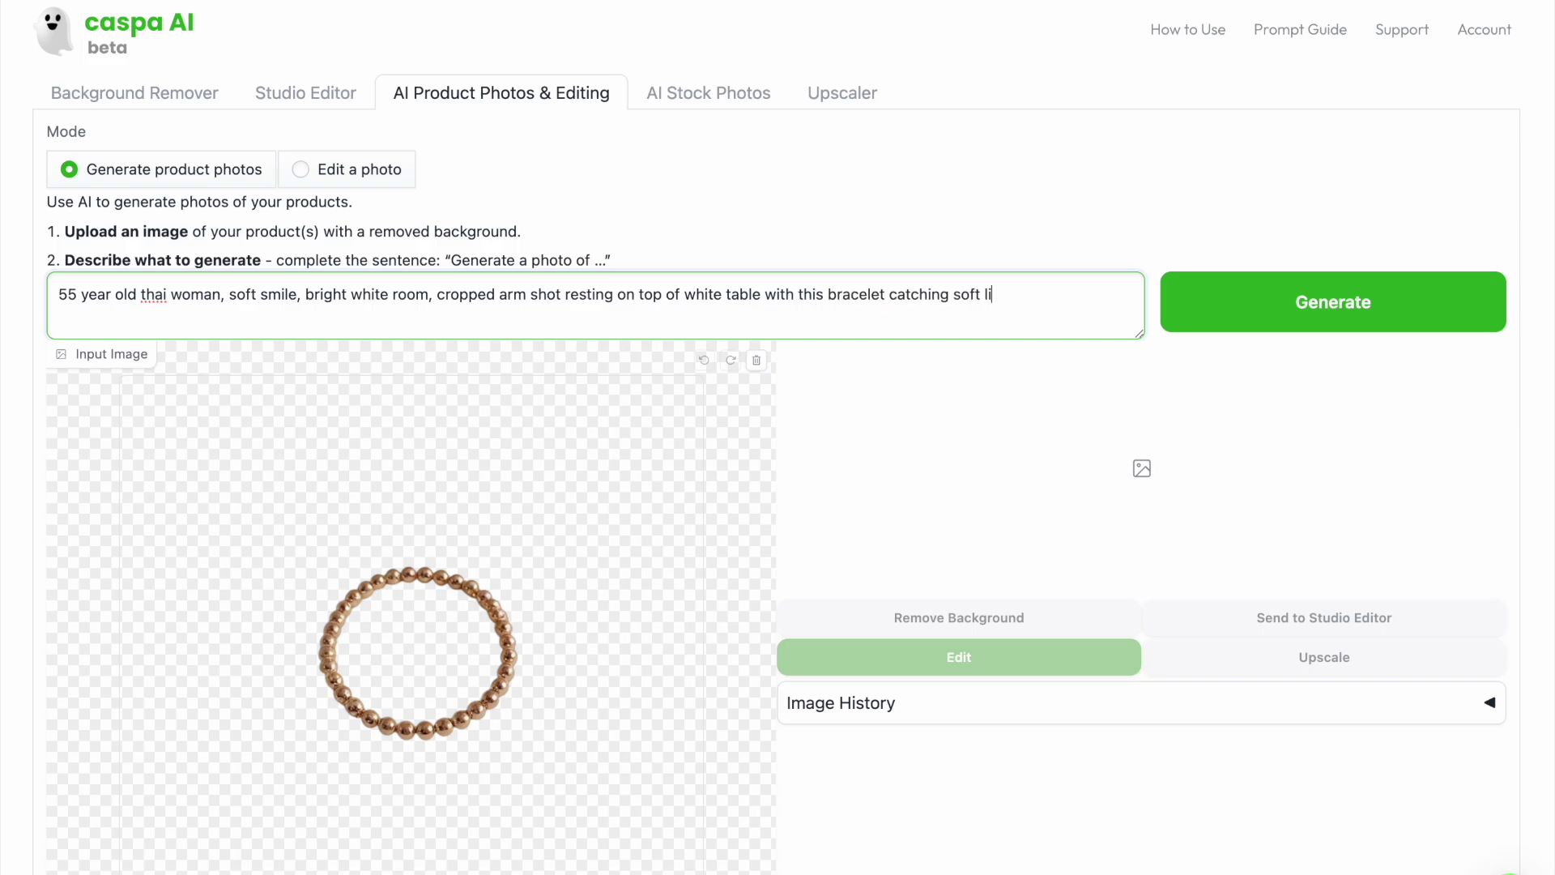
text(ght, white backdrop, high end look, white roses in the background)
Complete the prompt with "this bracelet catching soft light, white backdrop, high end look, white roses in the background" and generate the photo.
click(1256, 316)
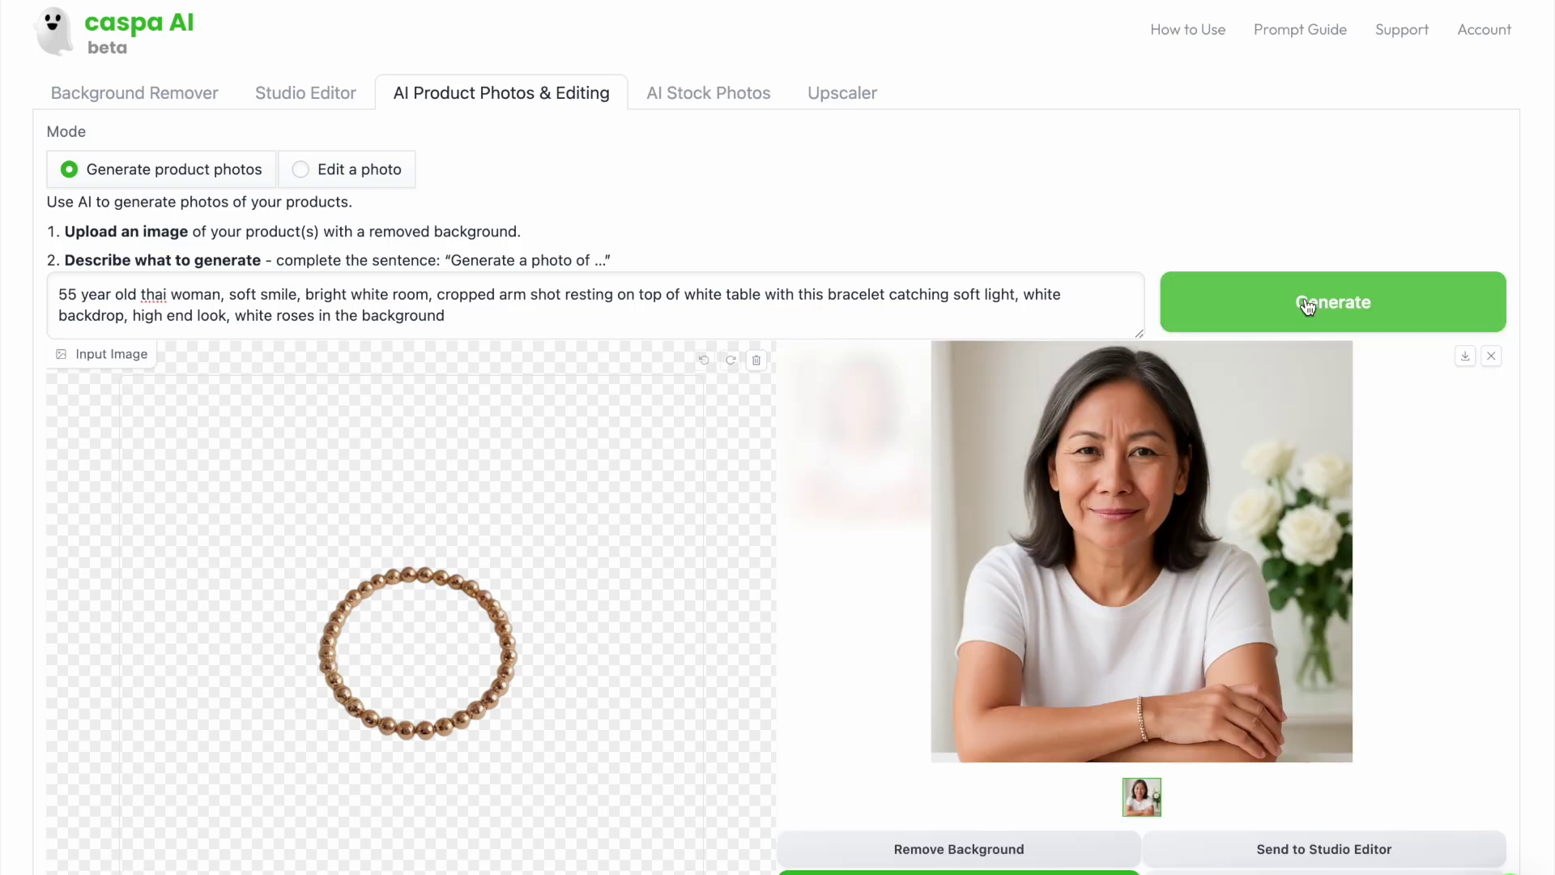
Generate another variation of the beaded bracelet photo, inspect it at full size and download it.
click(1308, 306)
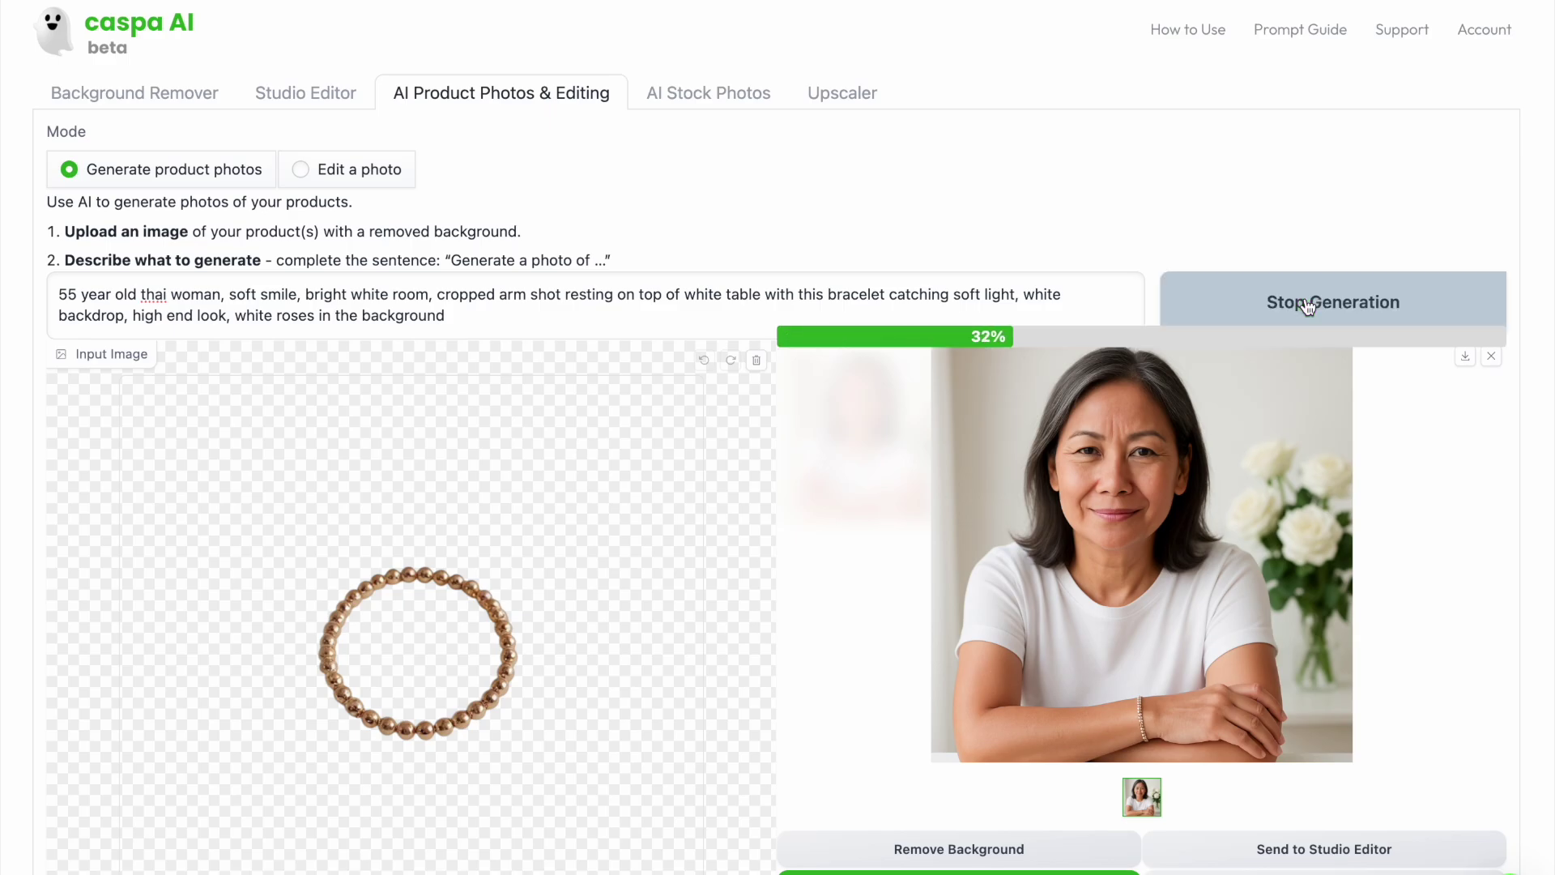
click(1209, 530)
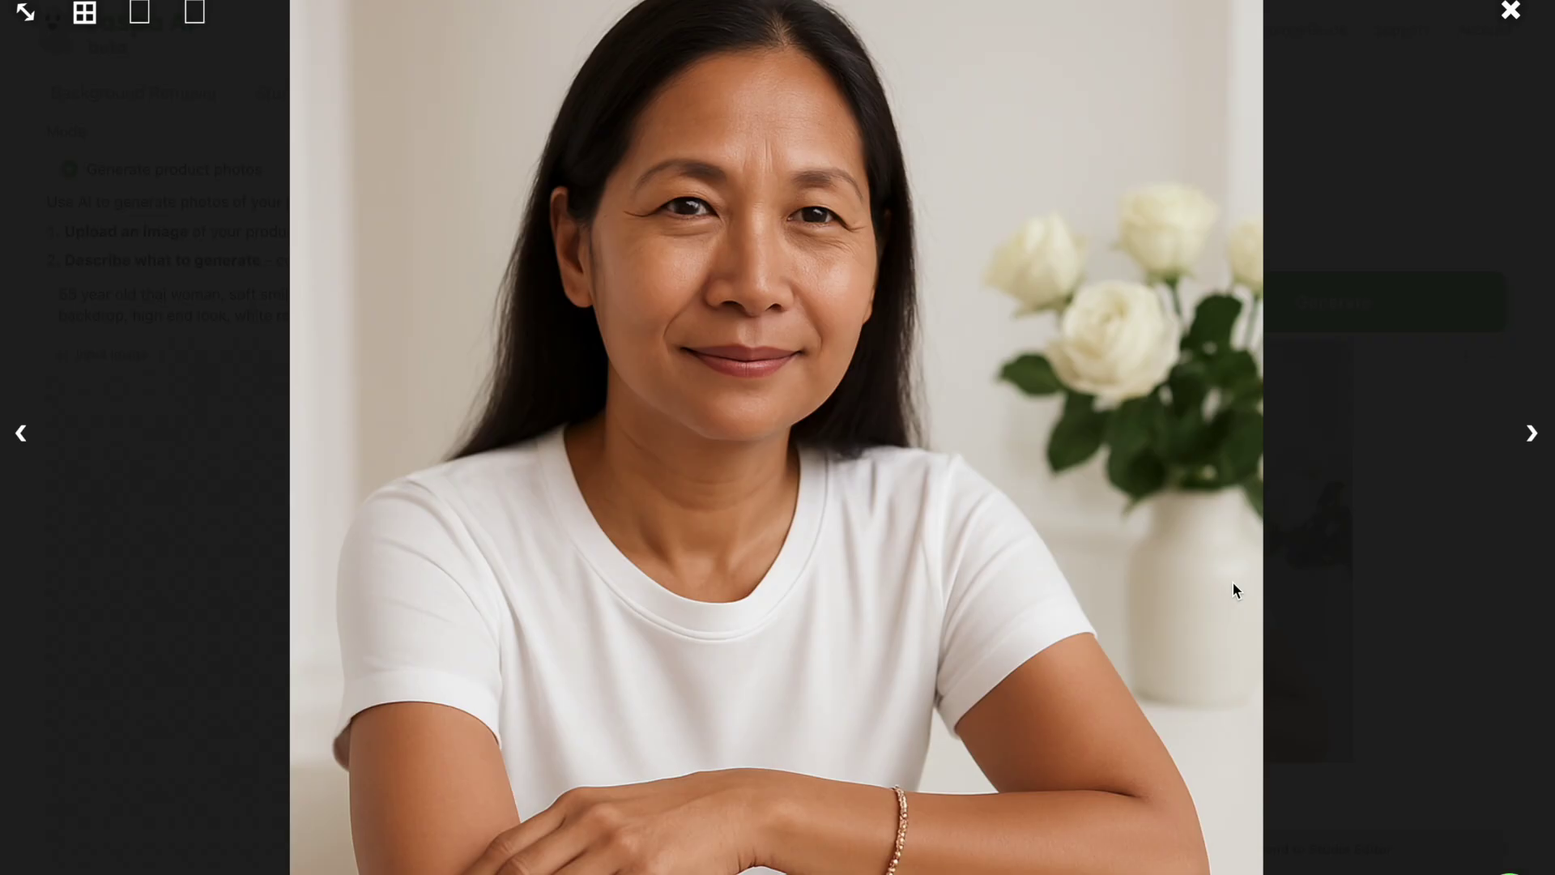
click(1361, 538)
click(1468, 360)
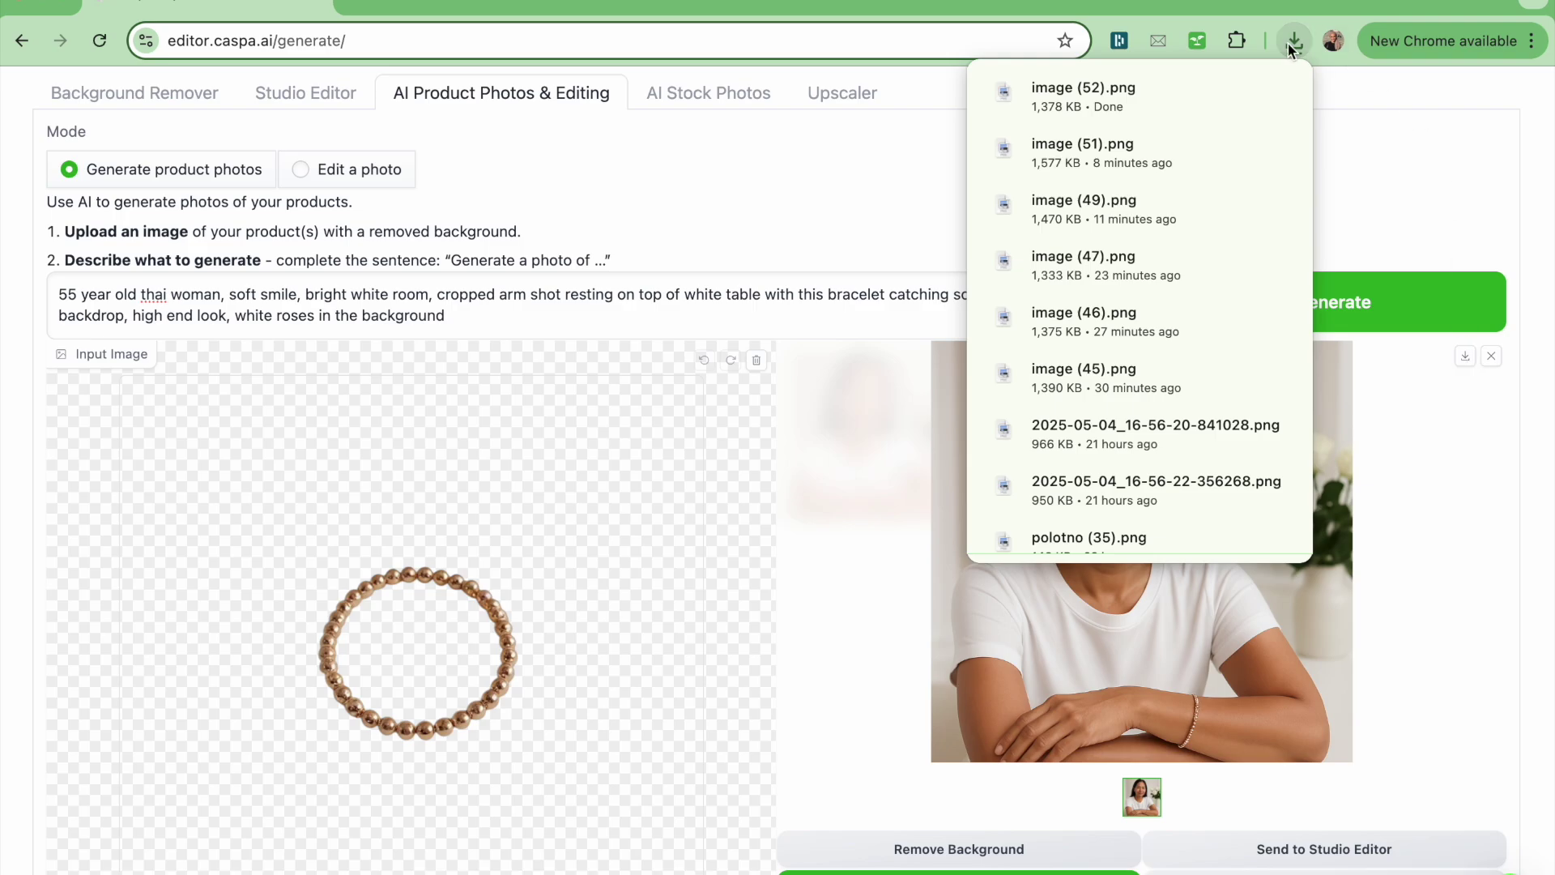
Generate one more beaded bracelet photo from the unchanged prompt, download it and open the list of downloads.
click(1311, 313)
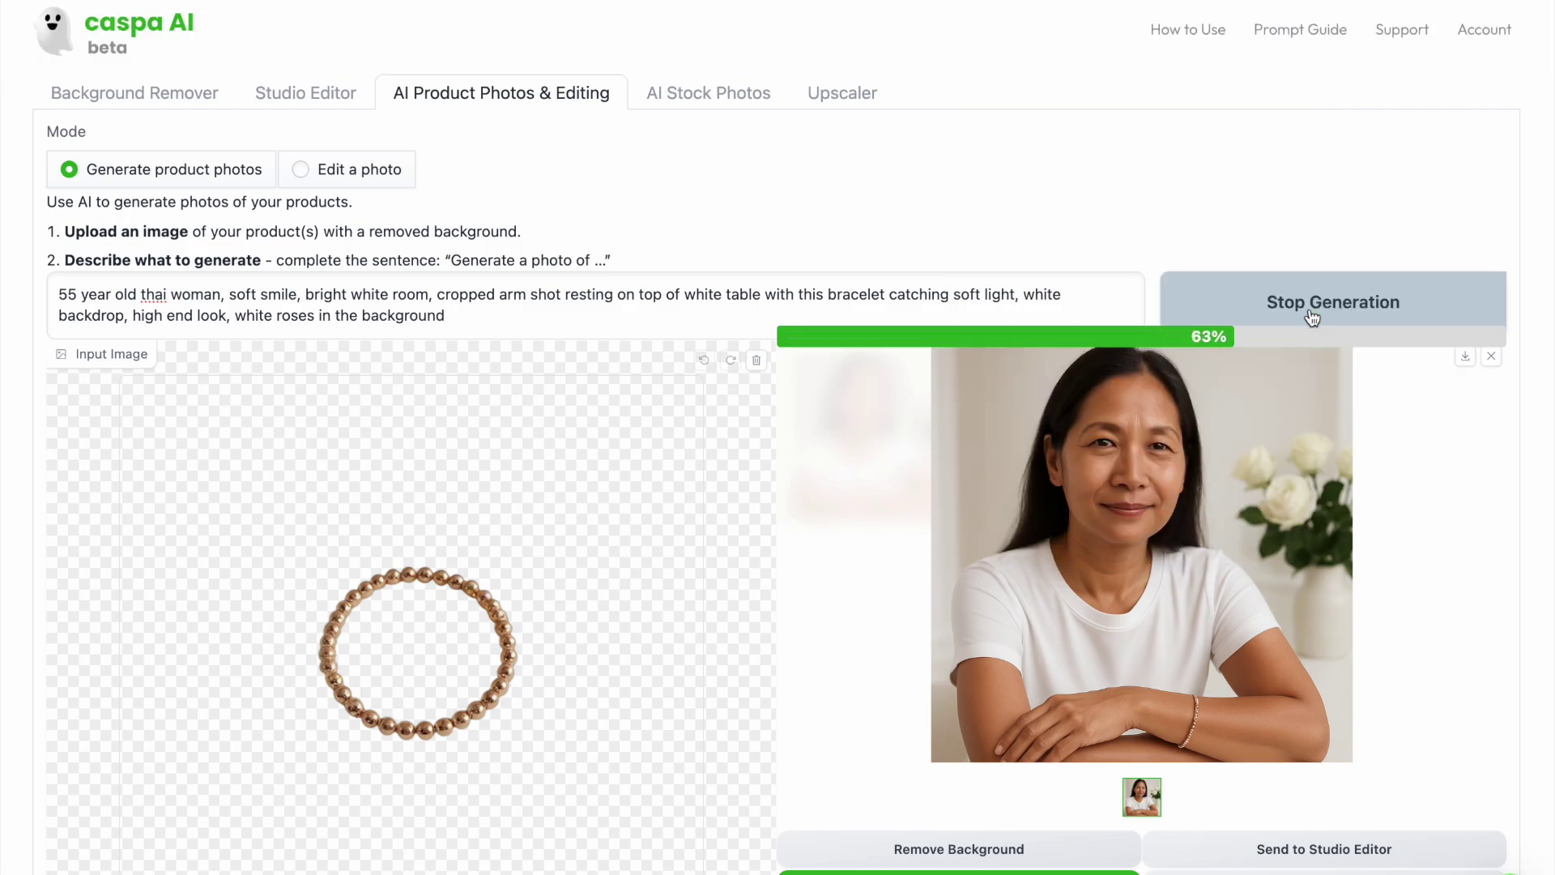
click(1463, 362)
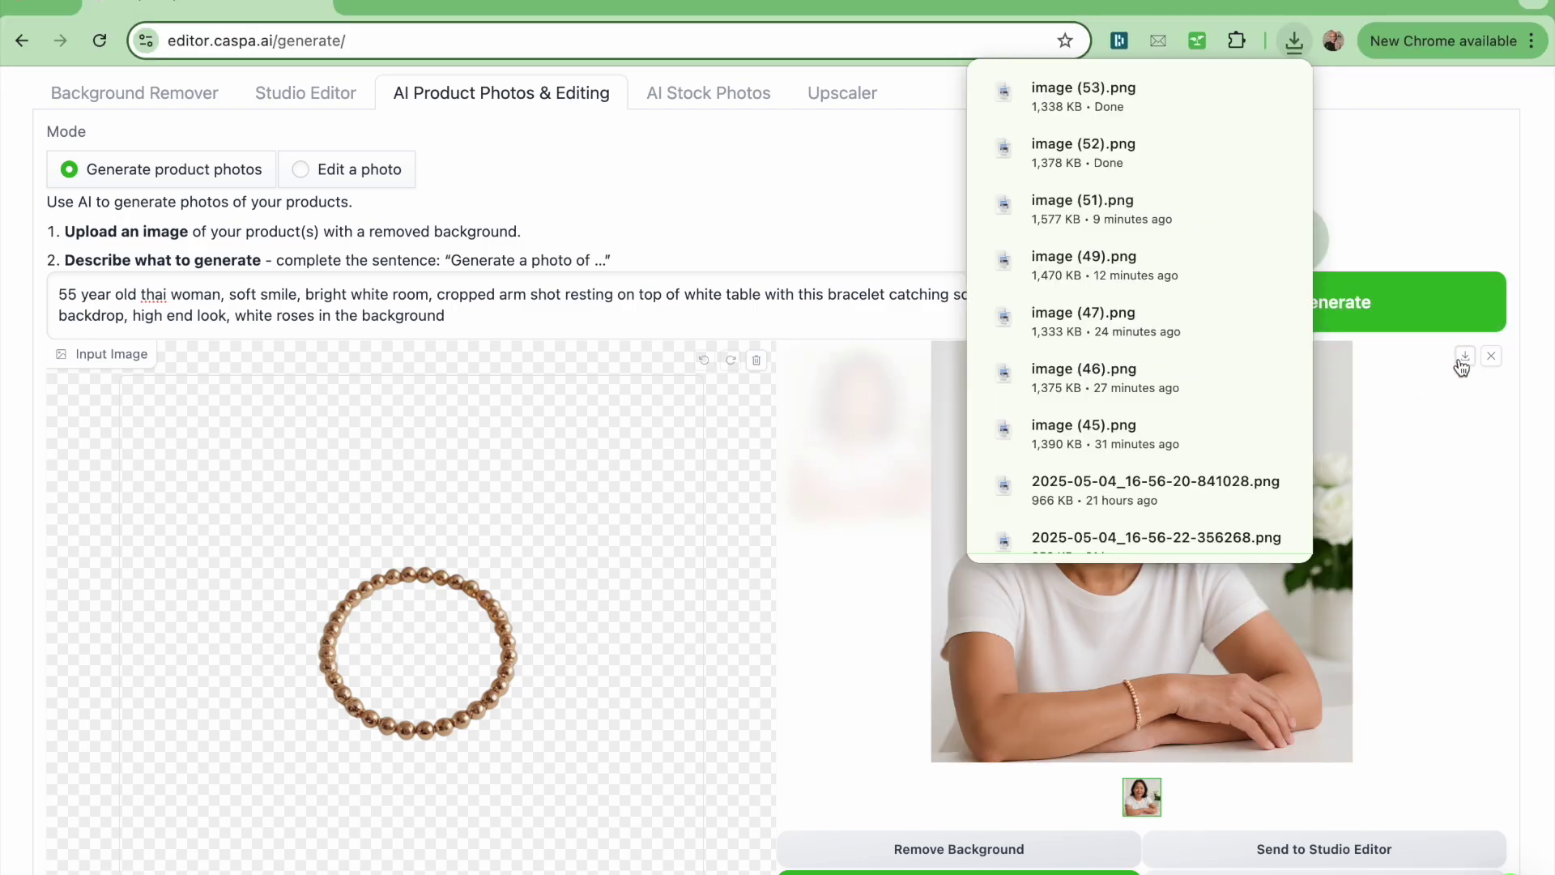
click(642, 194)
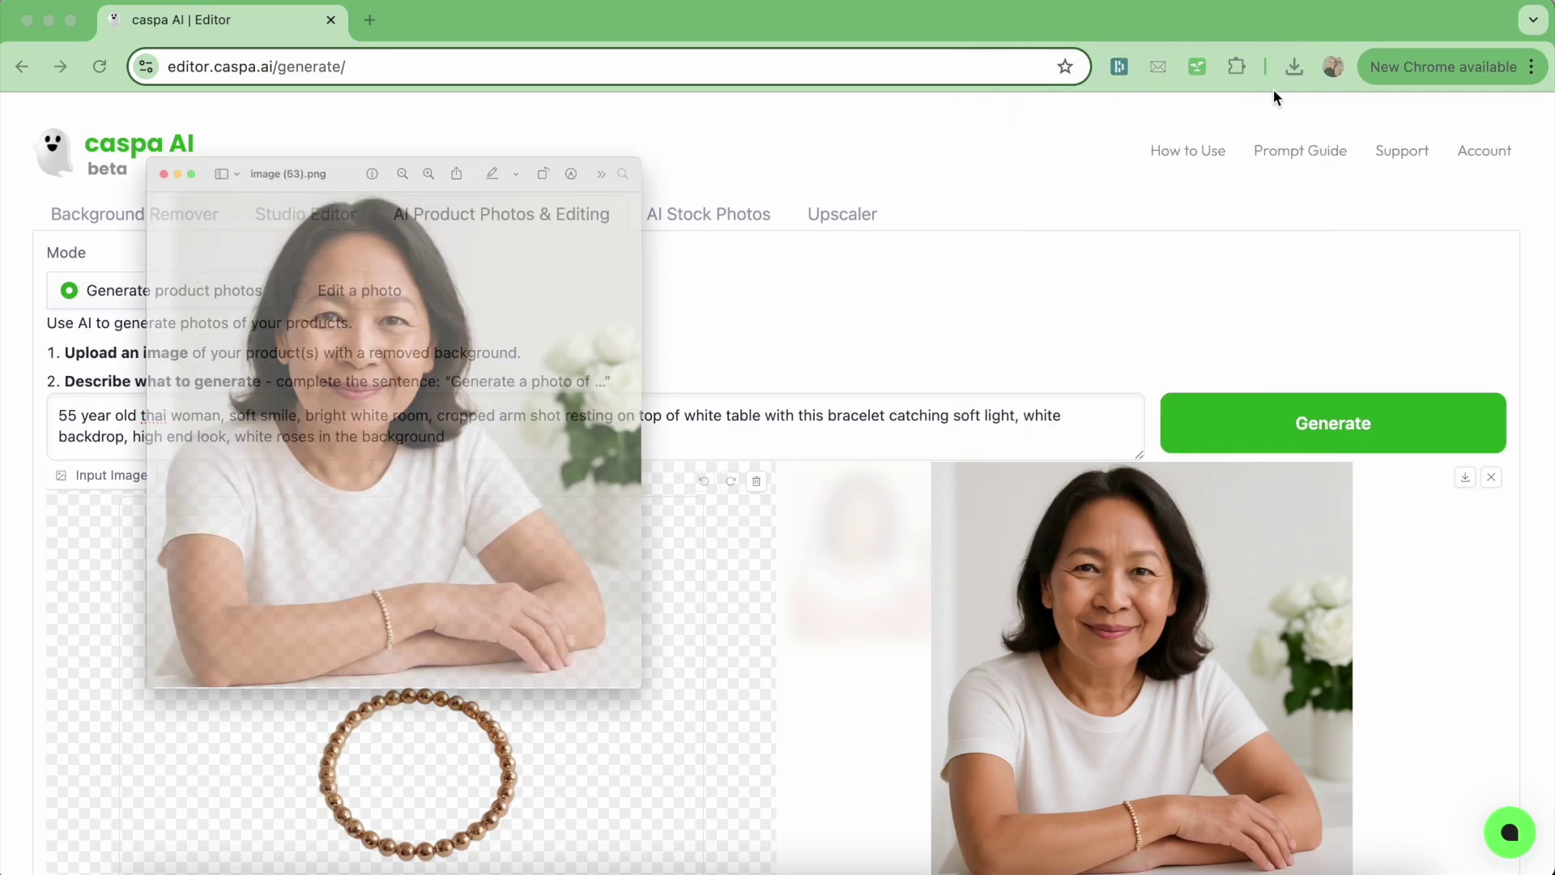
click(1293, 40)
click(1123, 195)
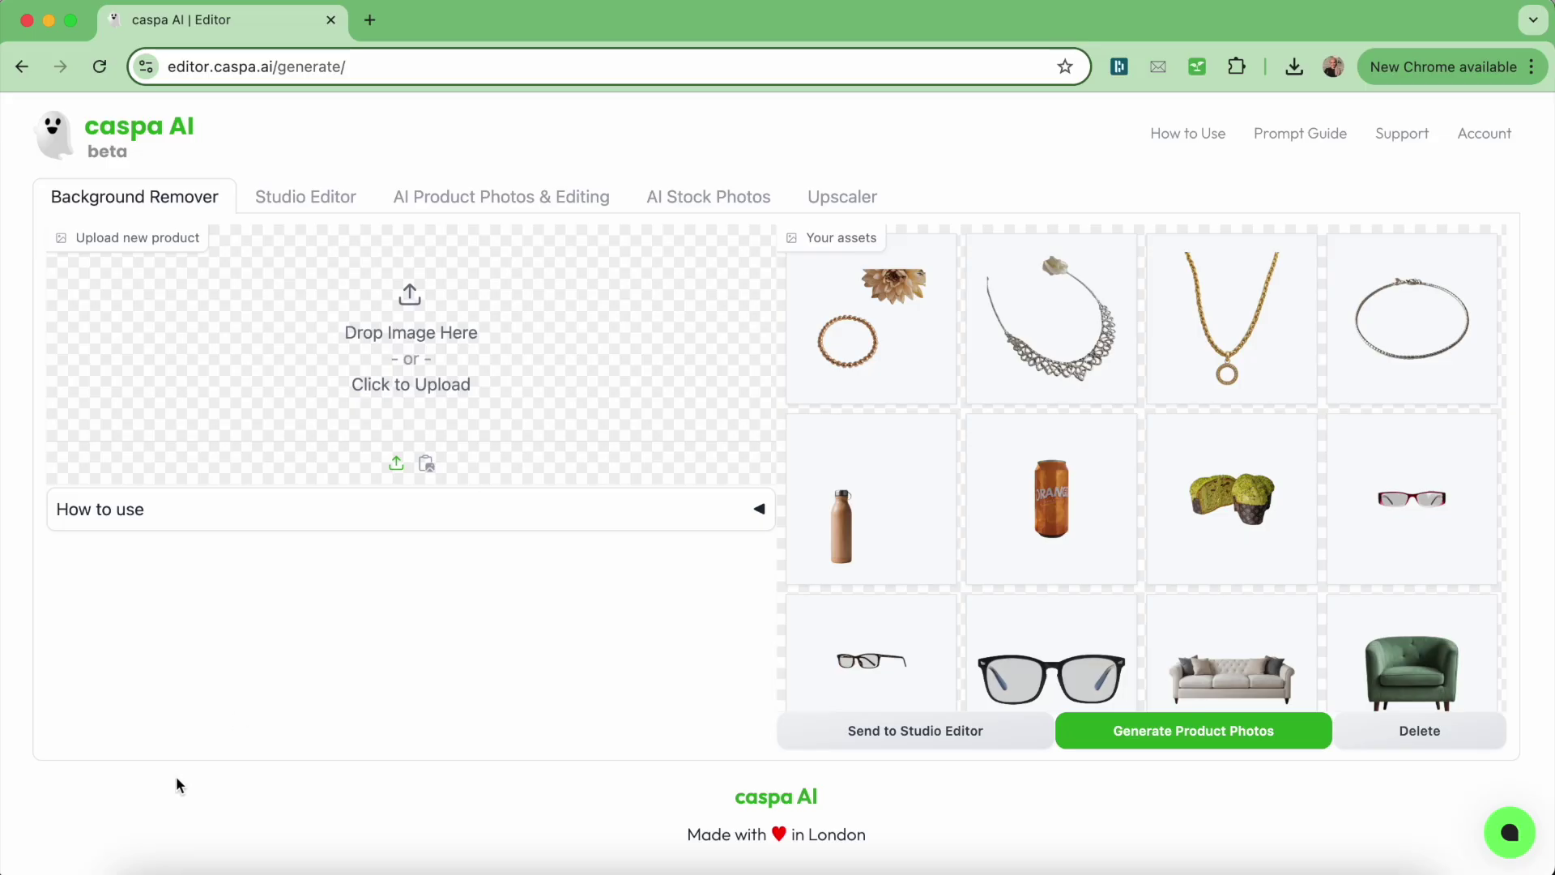
Upload the gold drop earrings image for background removal and send the cutout to product photo generation.
click(131, 851)
drag(658, 648, 528, 310)
click(735, 403)
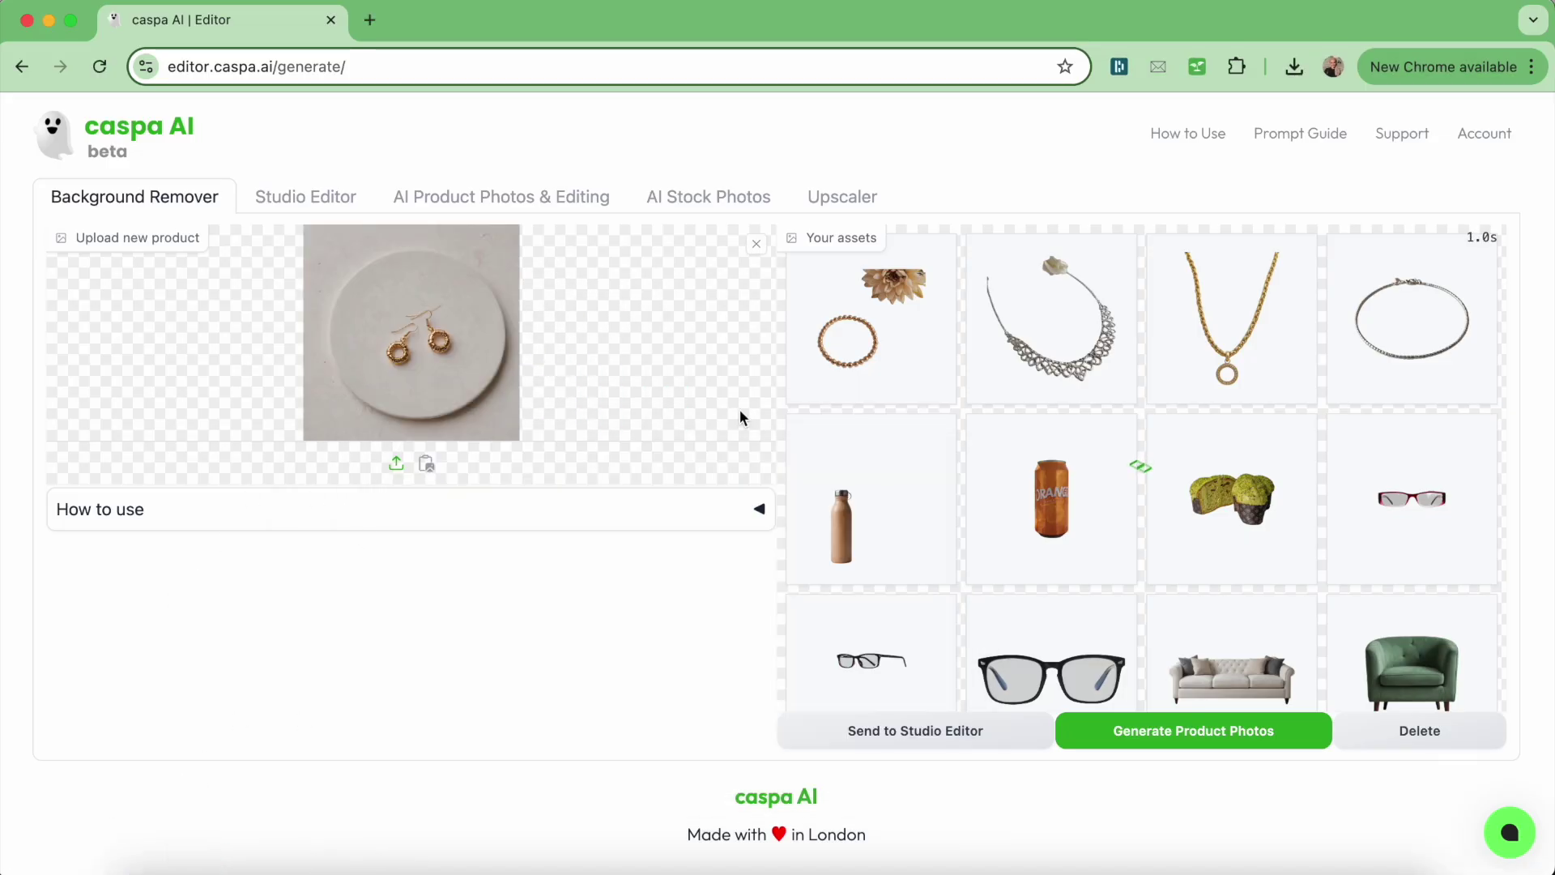
click(900, 382)
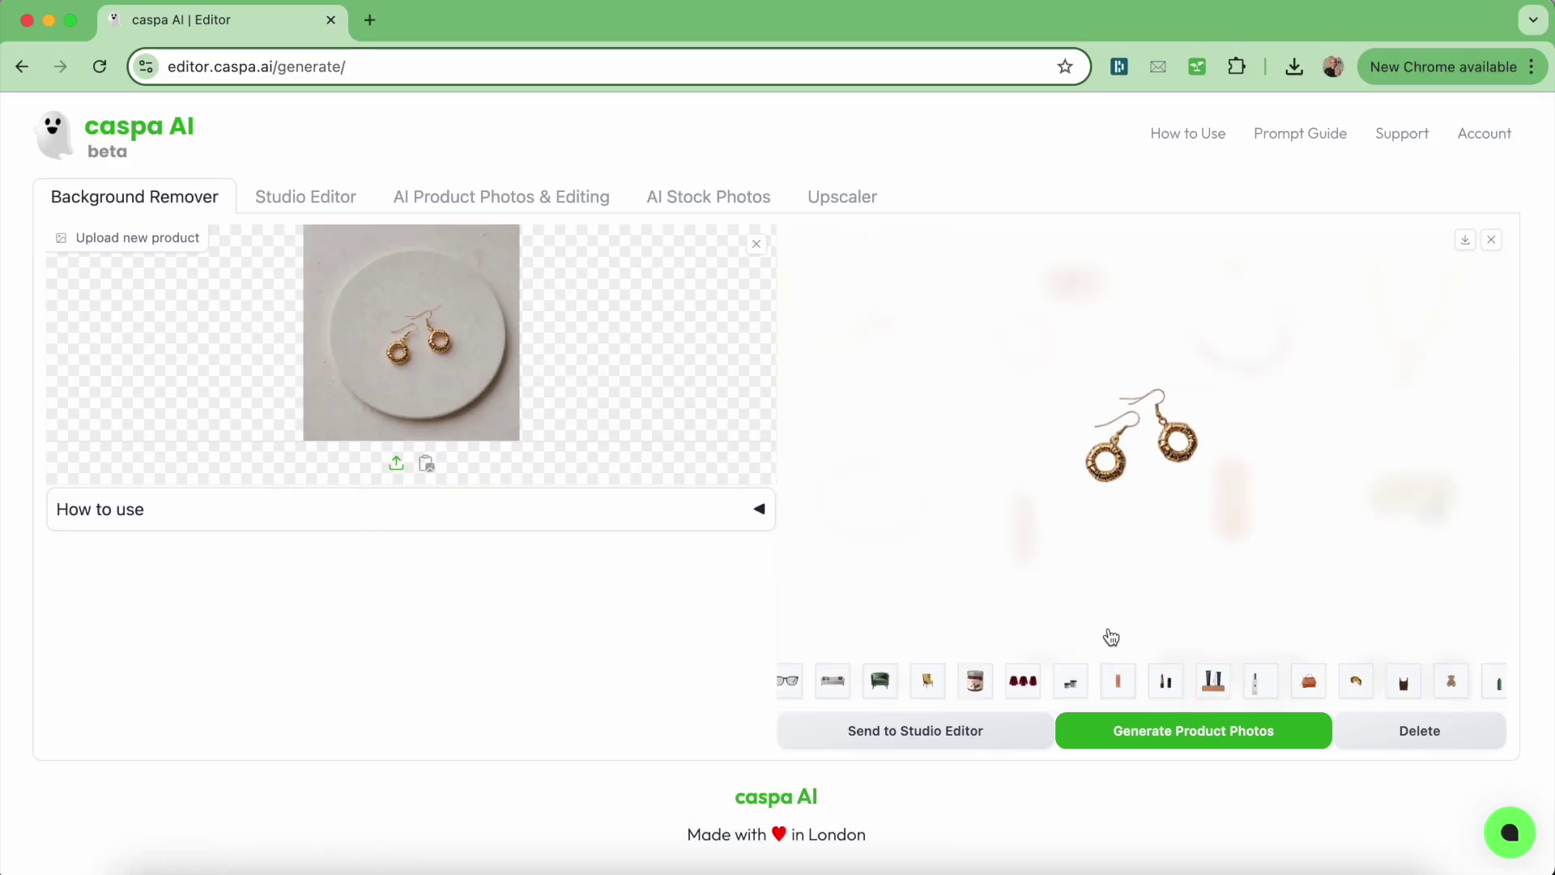
click(1163, 738)
Generate a photo of the earrings "on a 23 year old black woman, light makeup, soft smile, curly hair, in a modern white bedroom".
click(70, 21)
scroll(438, 413, down, 1)
click(302, 265)
text(on a 23)
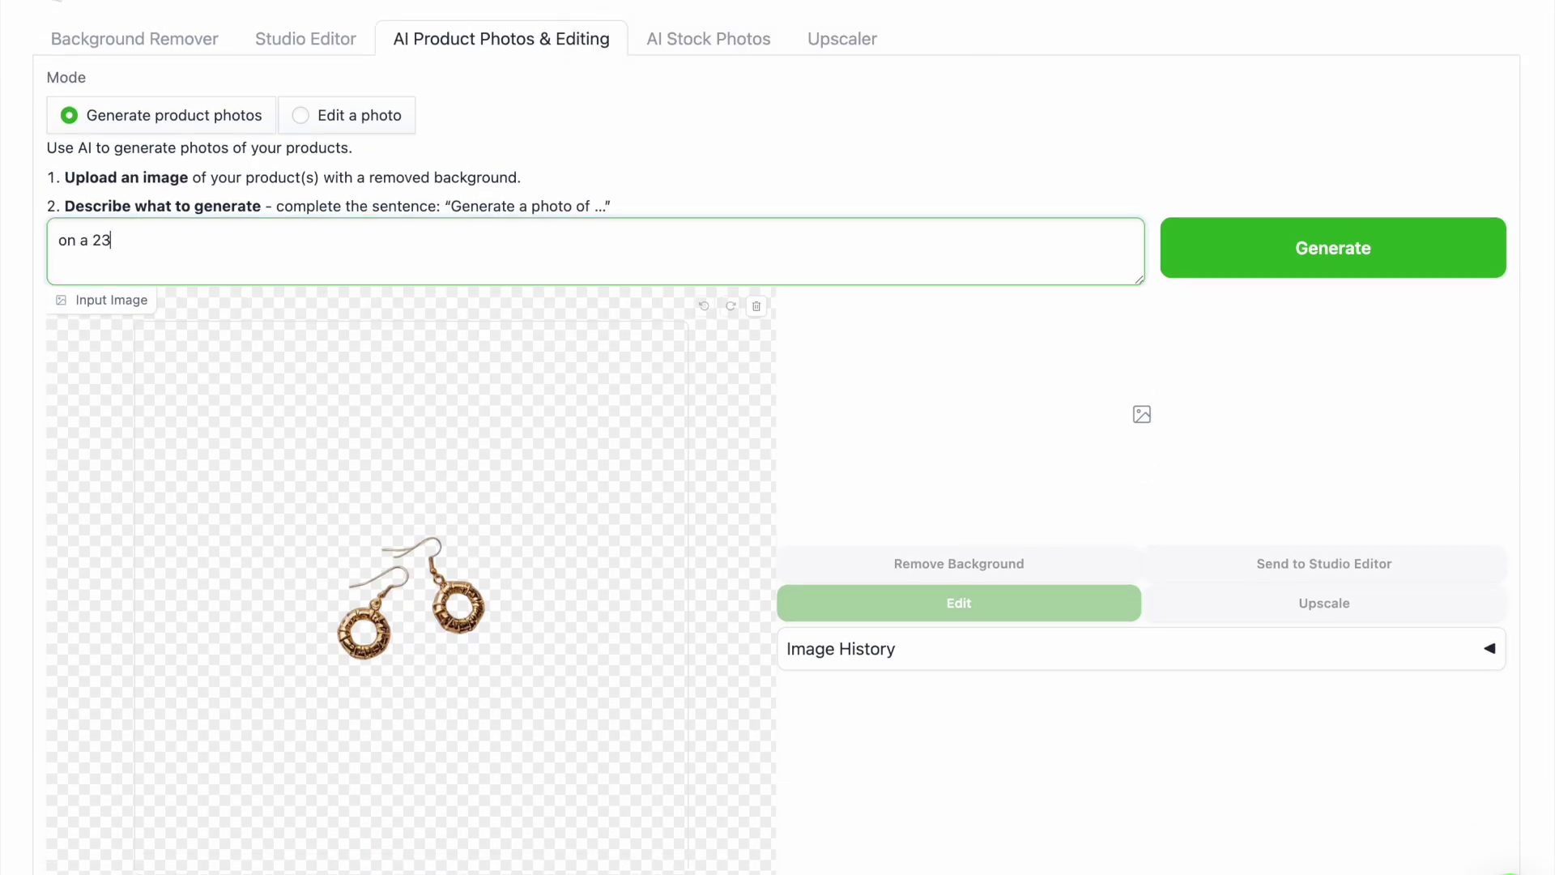
text( year old black woman, light makeup, soft smile, curly hair, in a modern white bedroom)
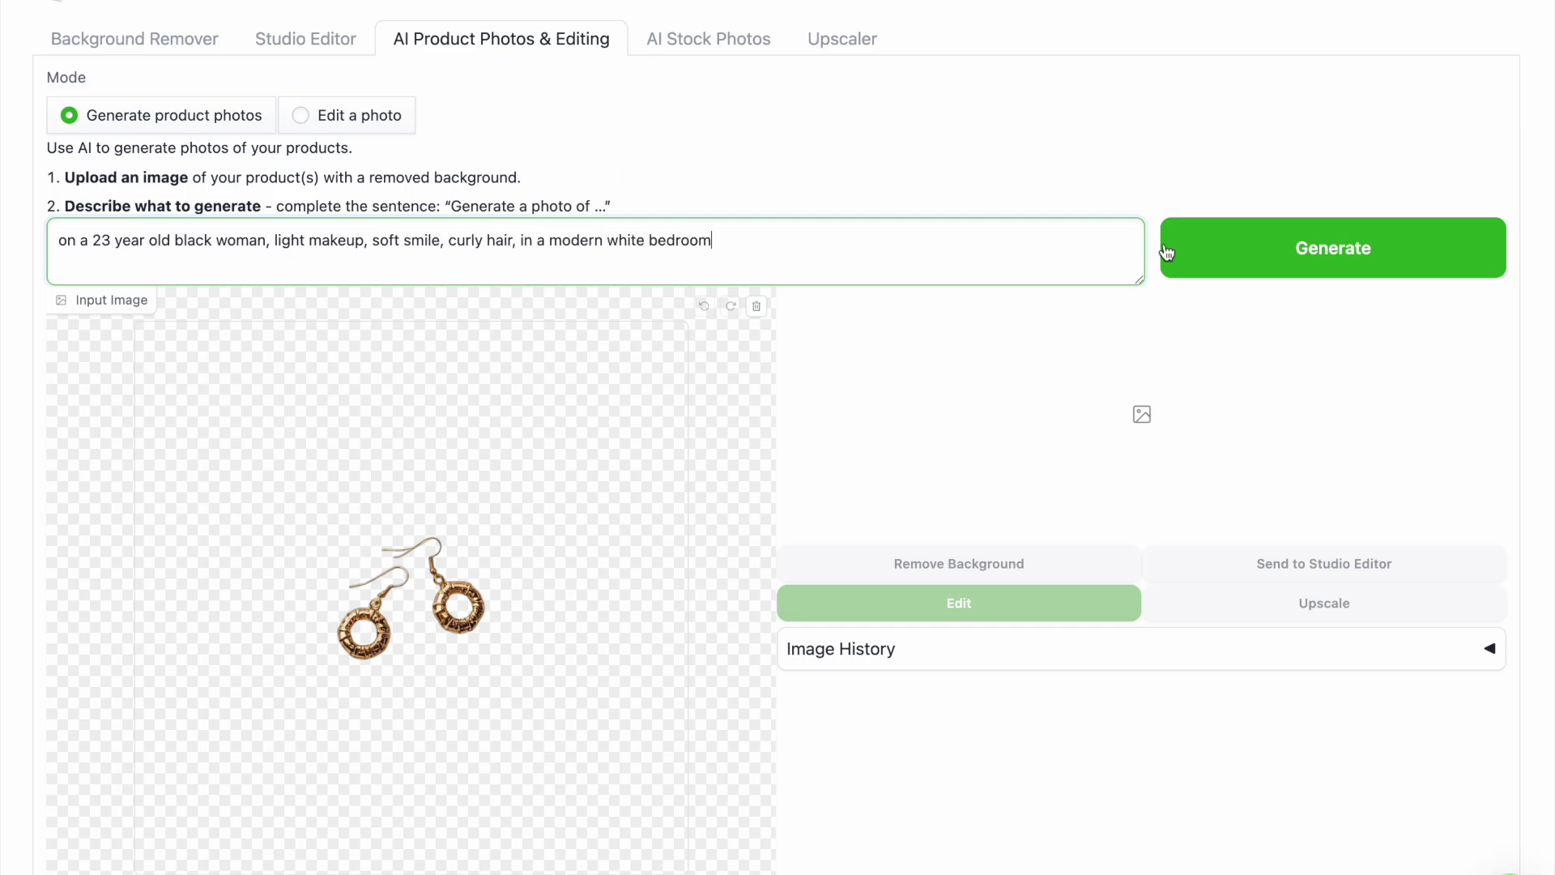
click(1167, 254)
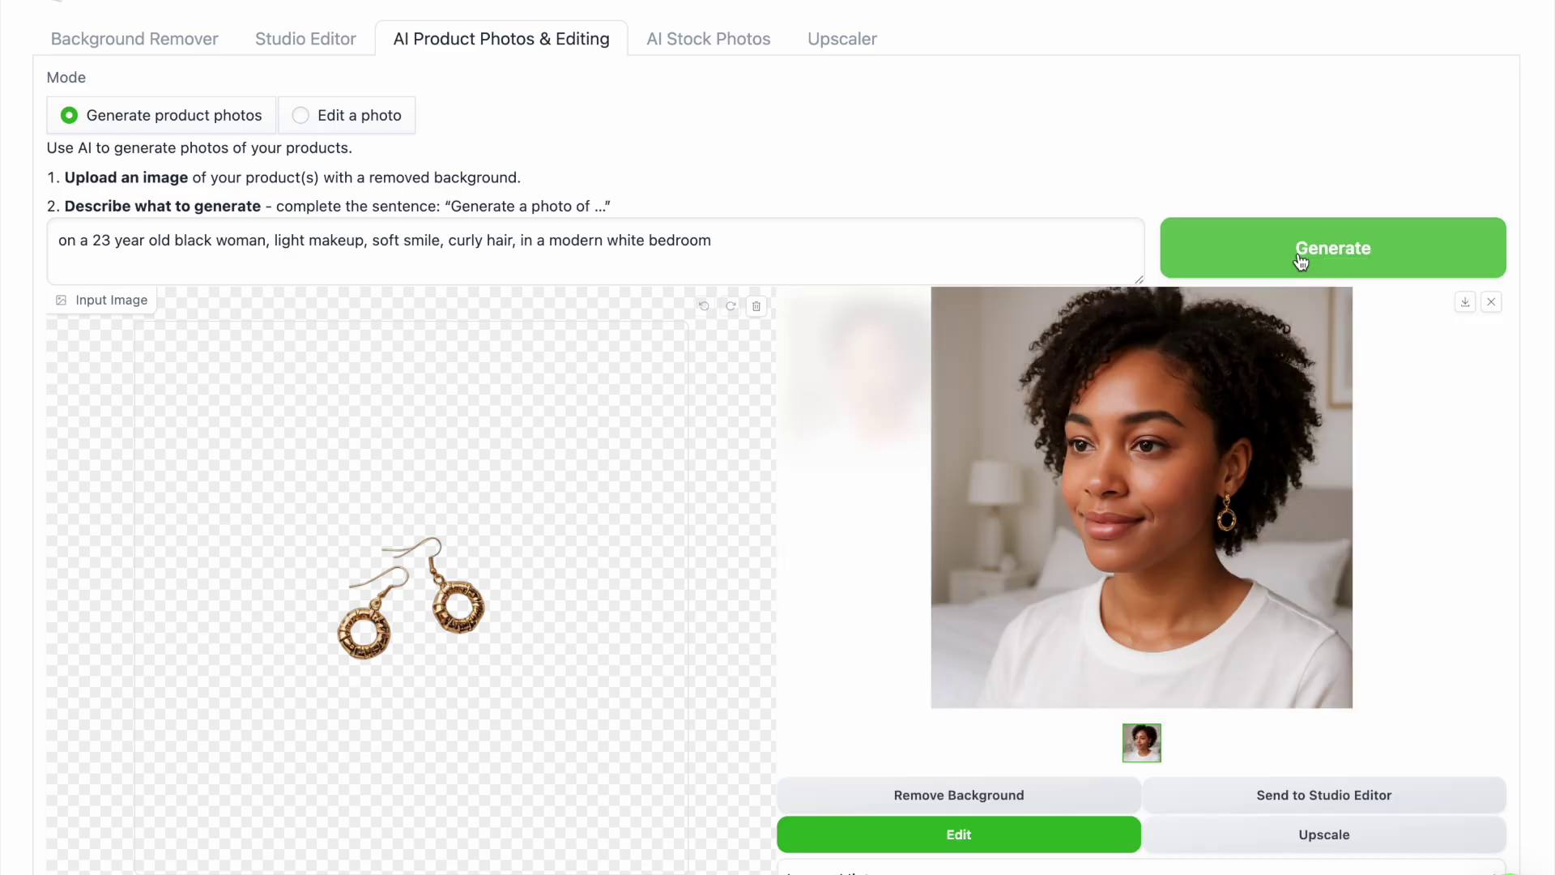
Download the drop earrings photo and generate another variation from the same prompt.
click(1463, 306)
click(1437, 252)
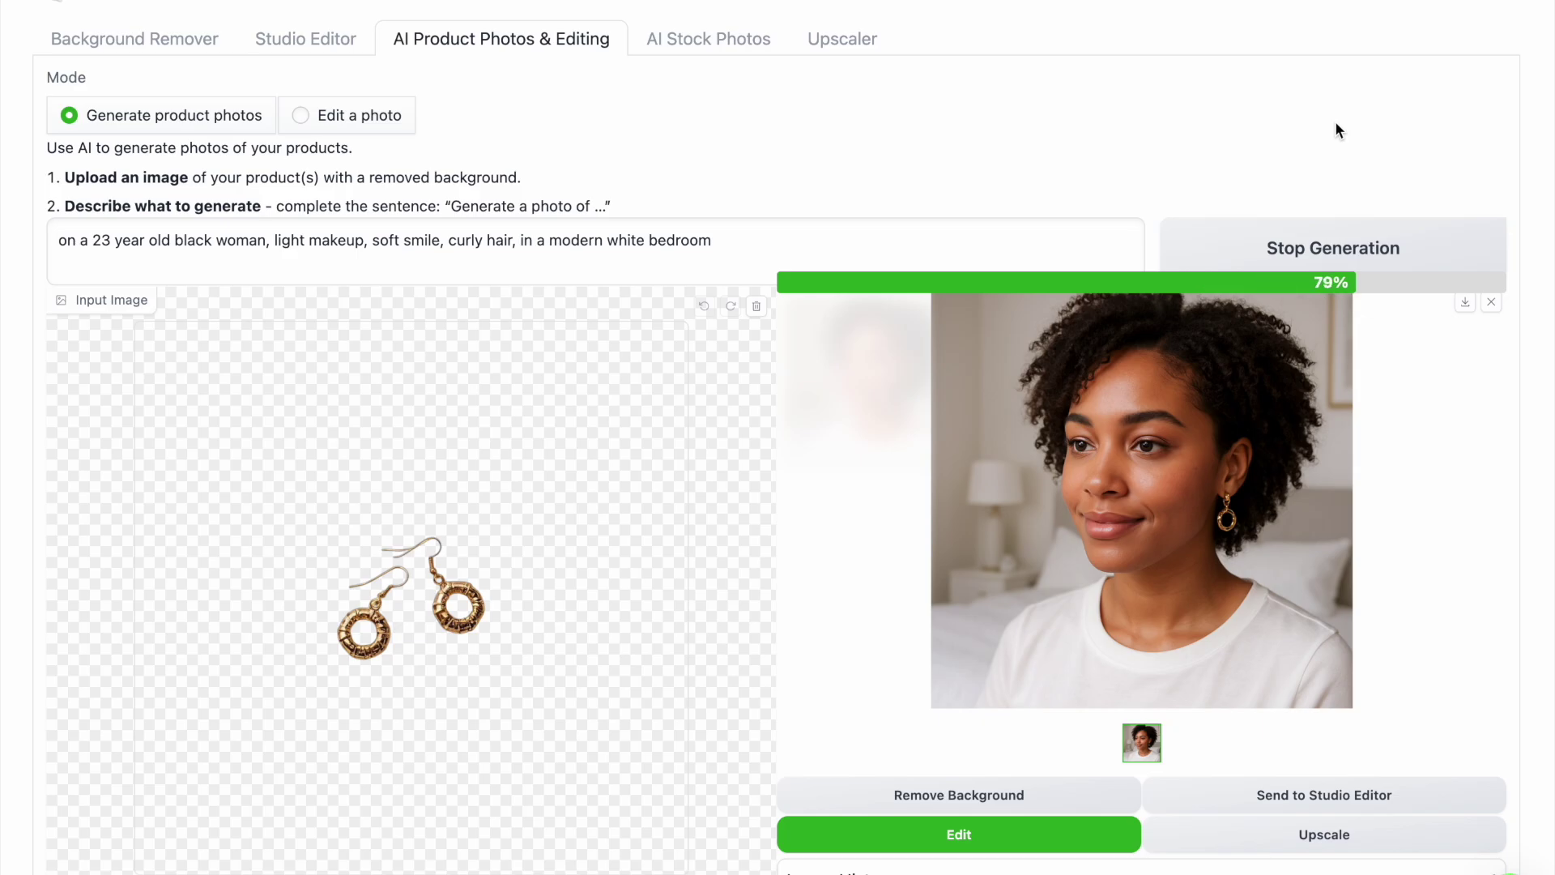
click(61, 20)
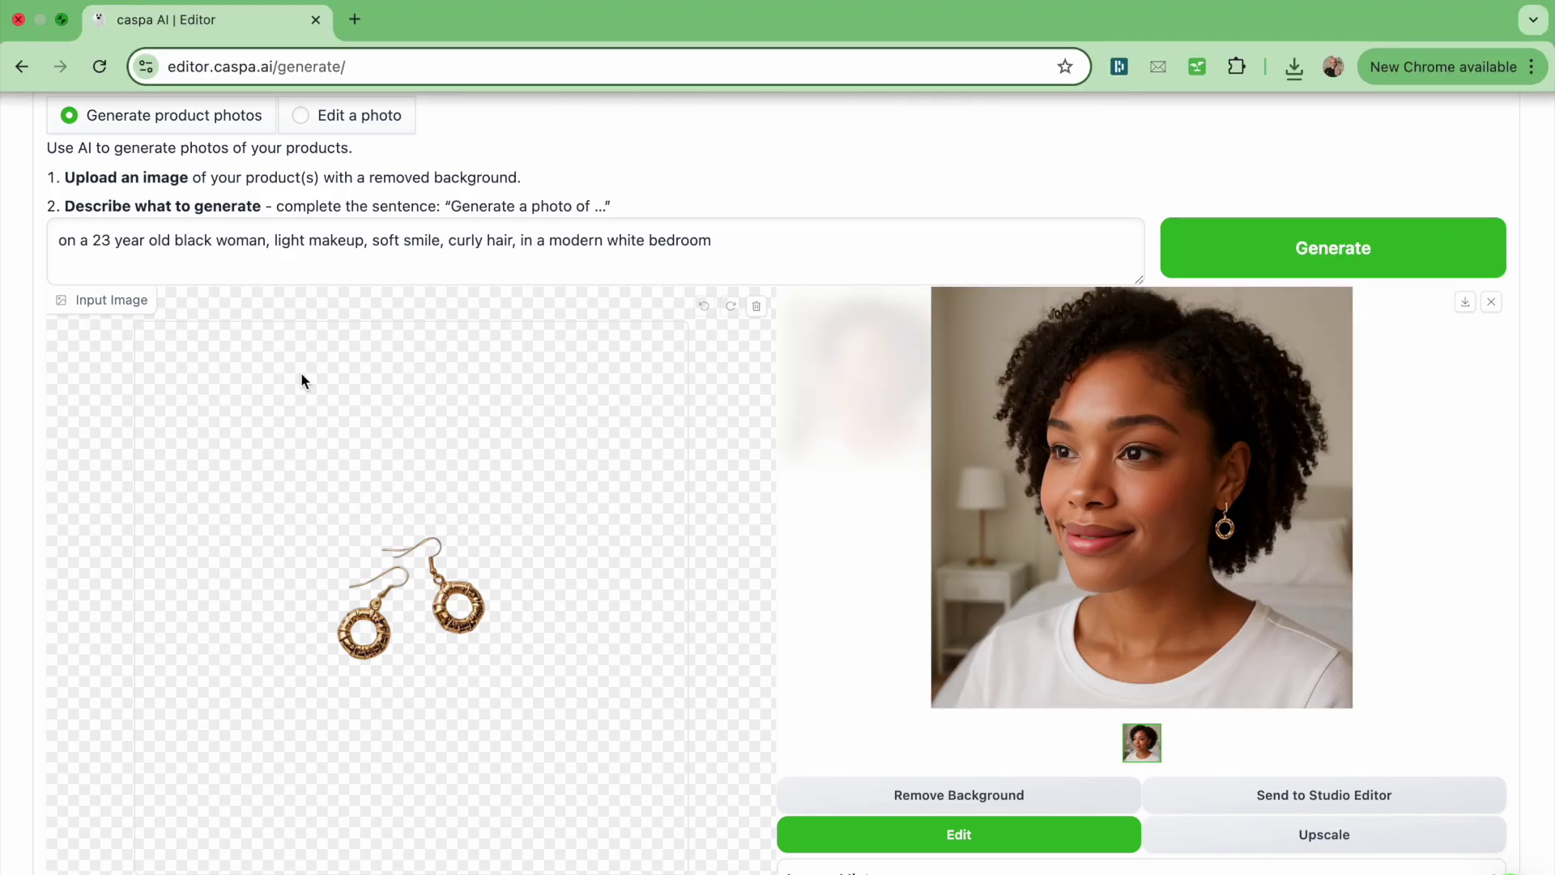
double_click(541, 526)
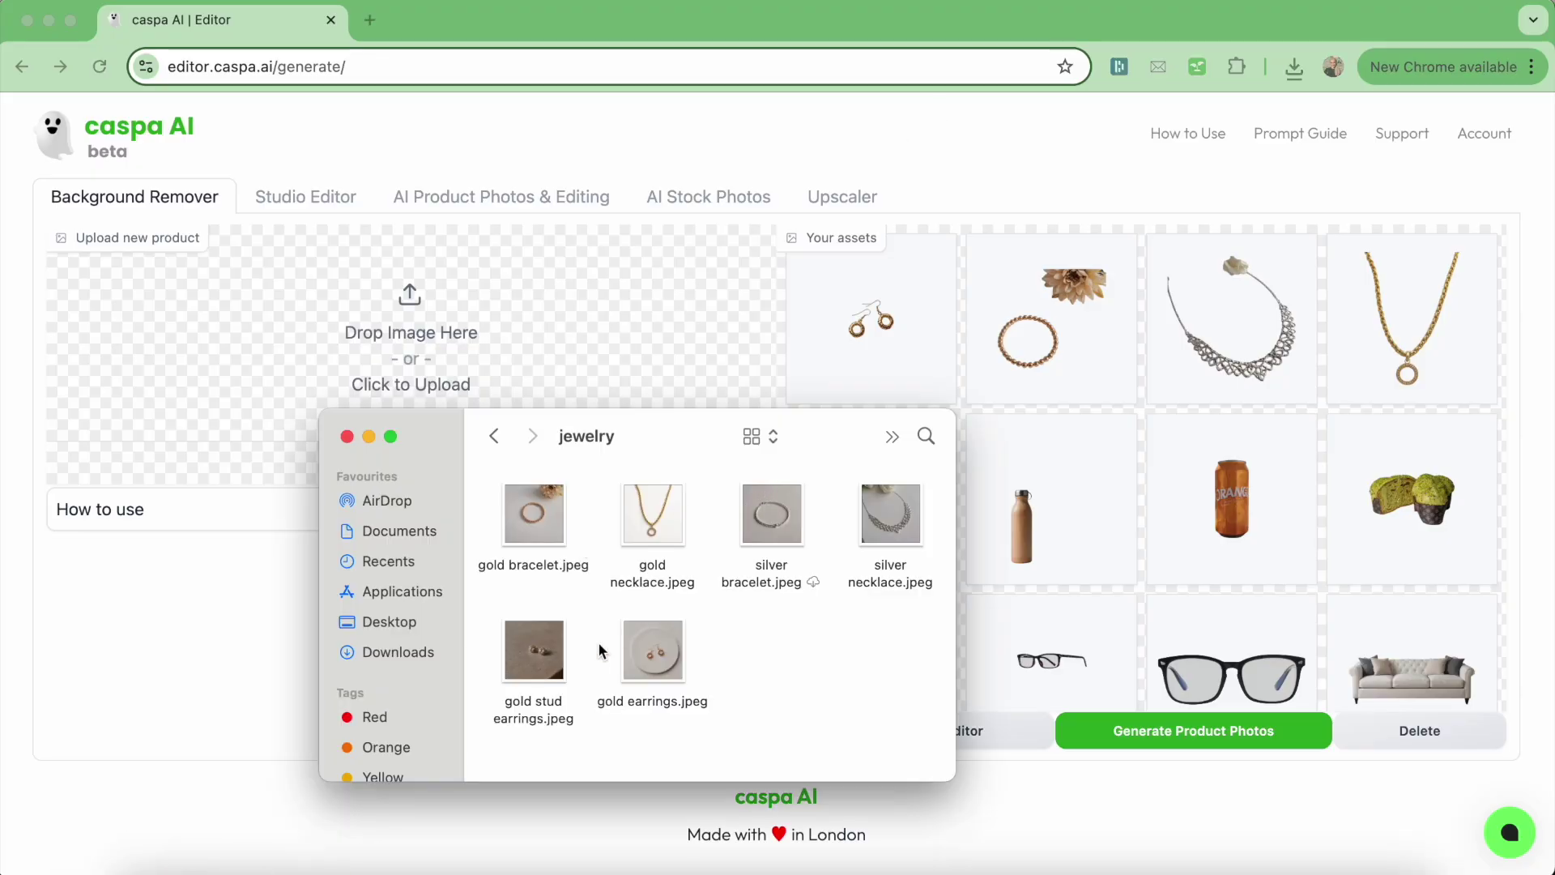
Upload the crystal stud earrings image for background removal and send the cutout to product photo generation.
drag(554, 658, 490, 292)
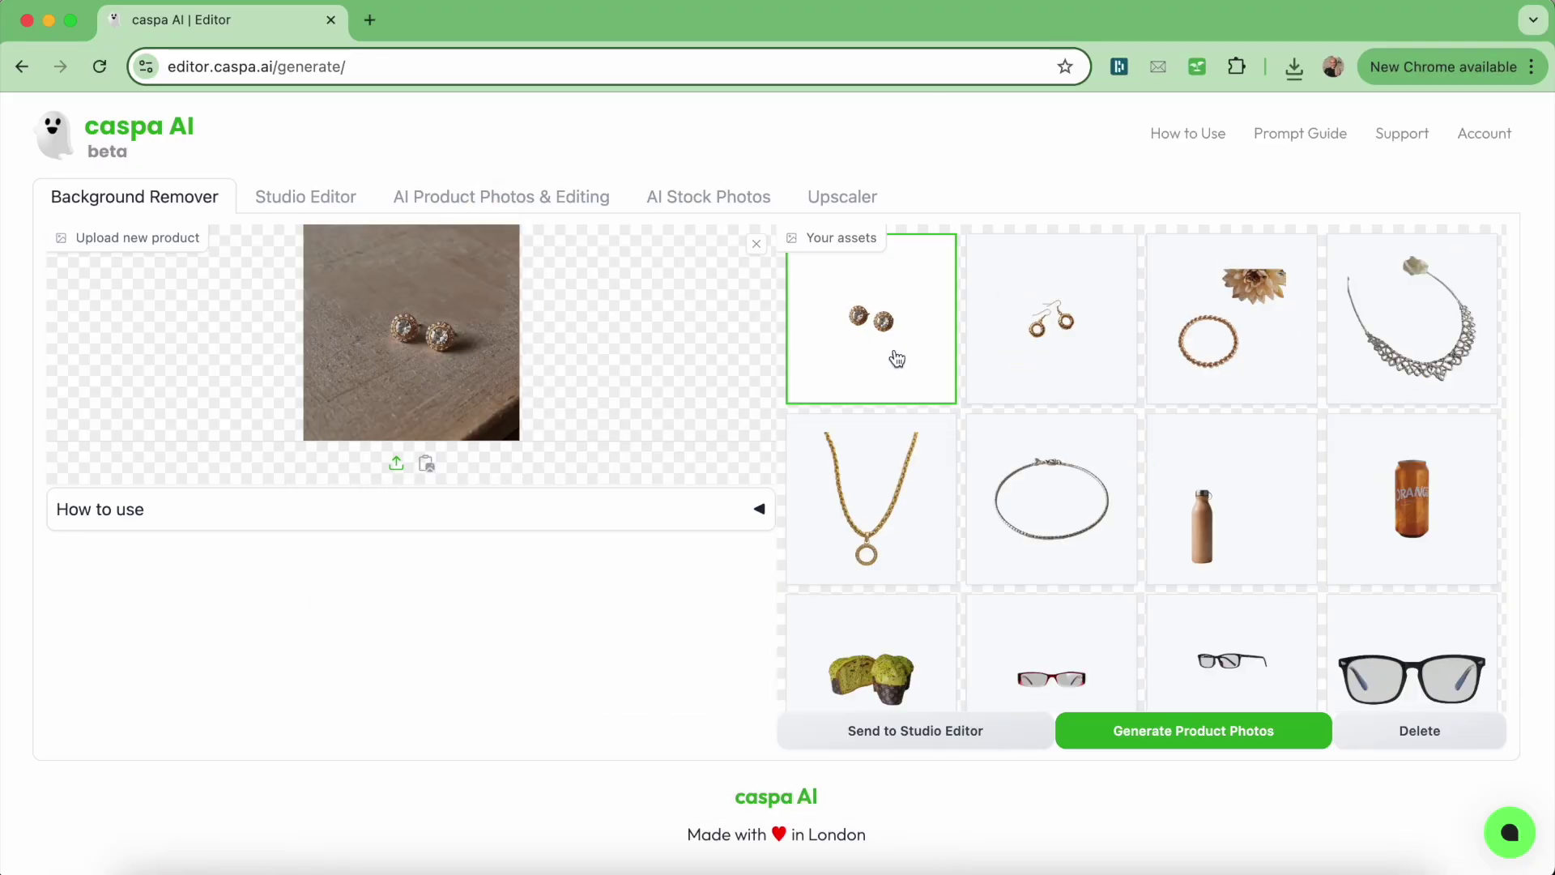
click(892, 354)
click(1192, 731)
Generate two photos of "freckled redhead model with freckles in a cozy sunlit room, close up on earrings with soft window light and warm, earthy tones".
key(ctrl+super+f)
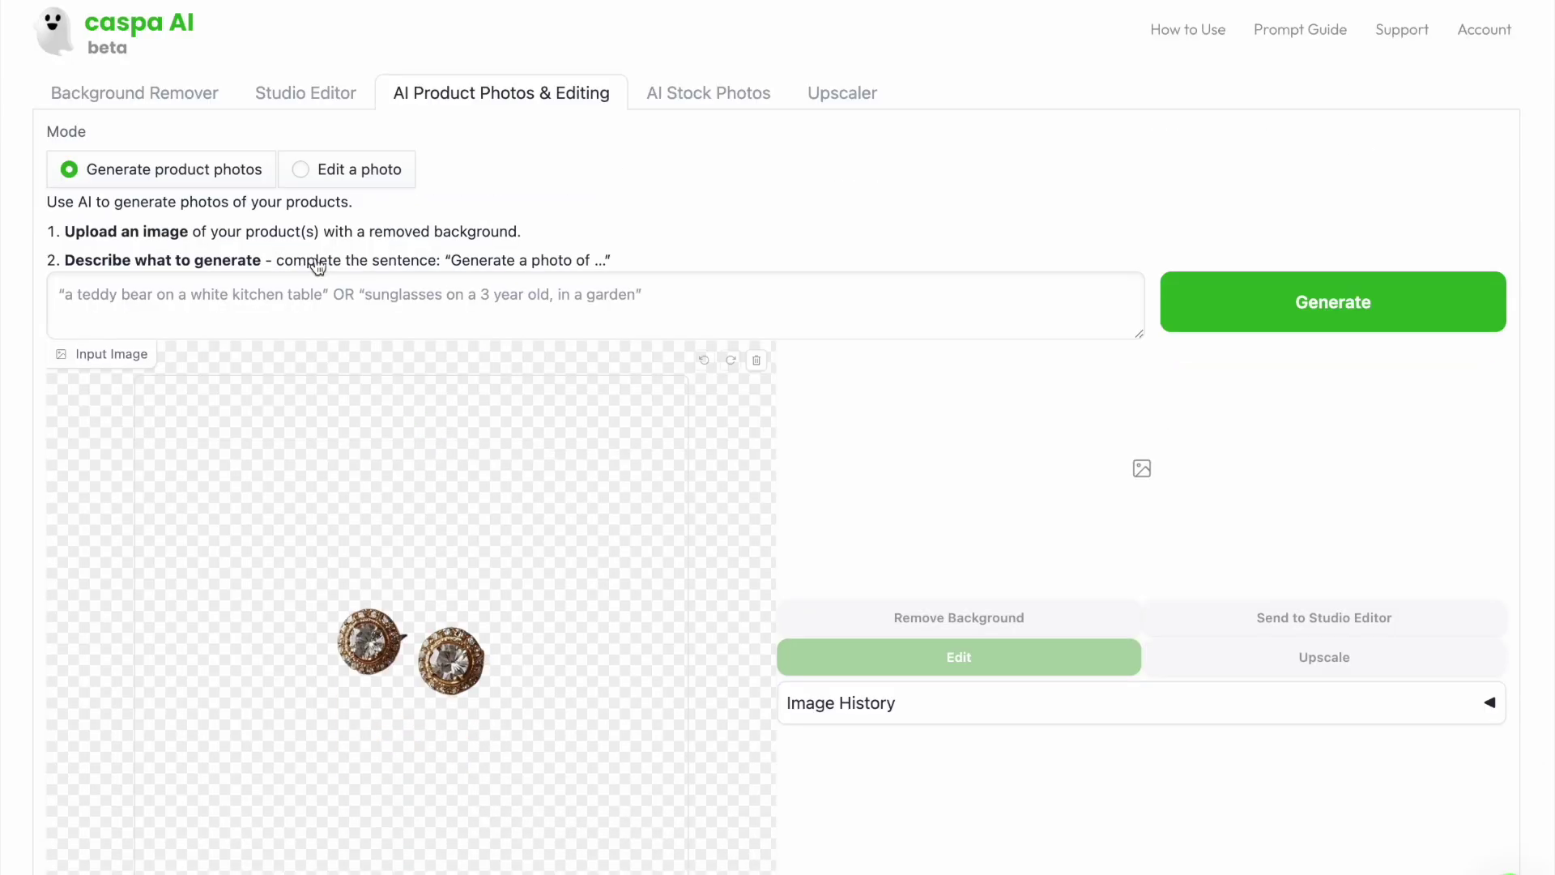
click(528, 292)
text(freckled )
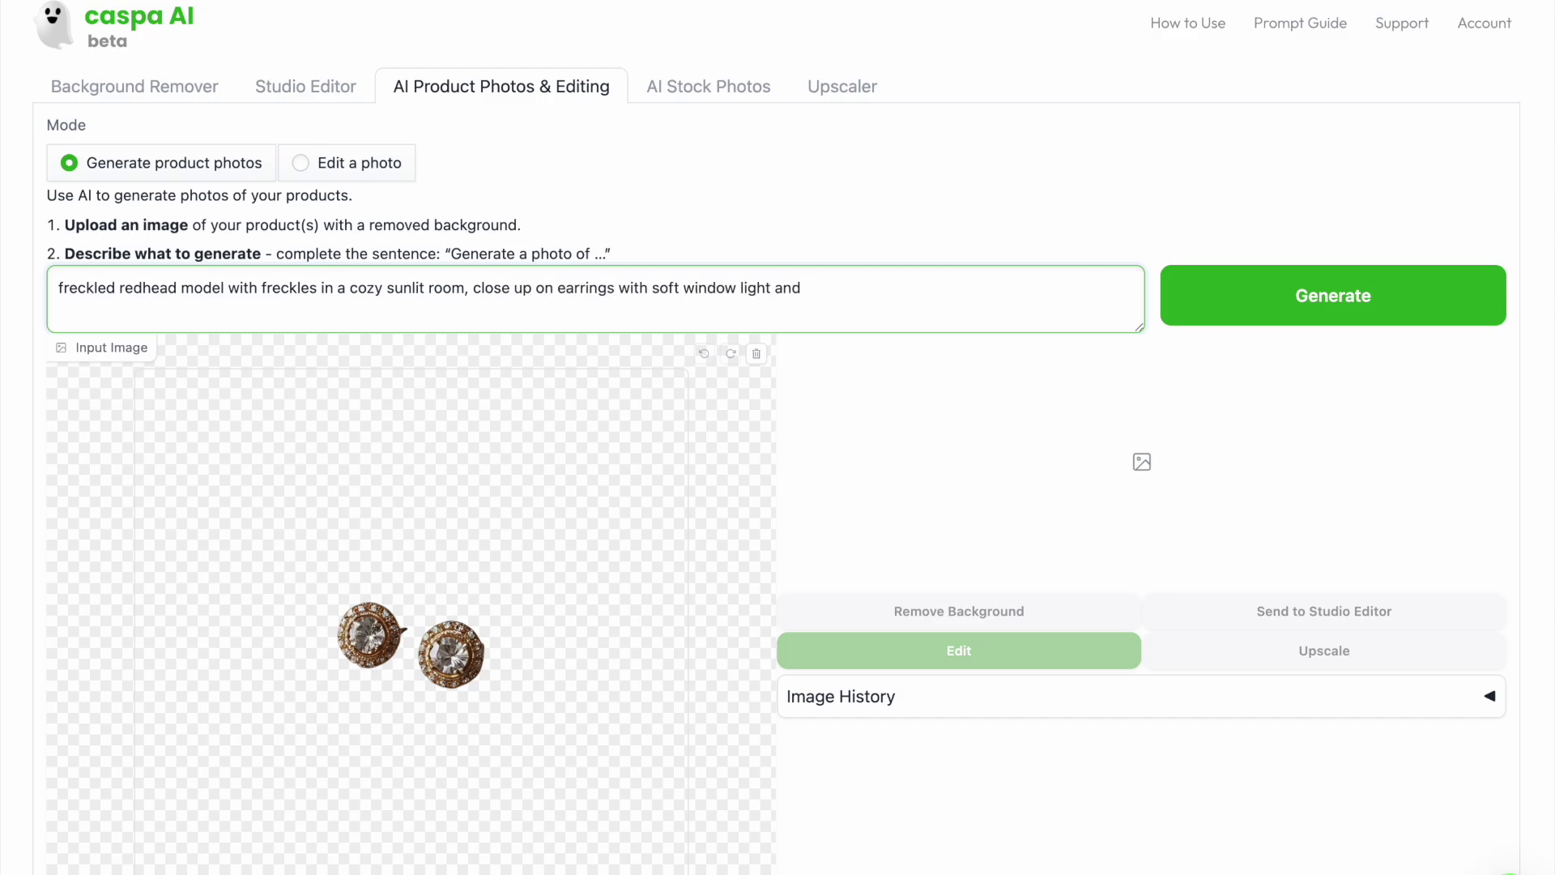
text( warm, earthy tones)
click(1270, 316)
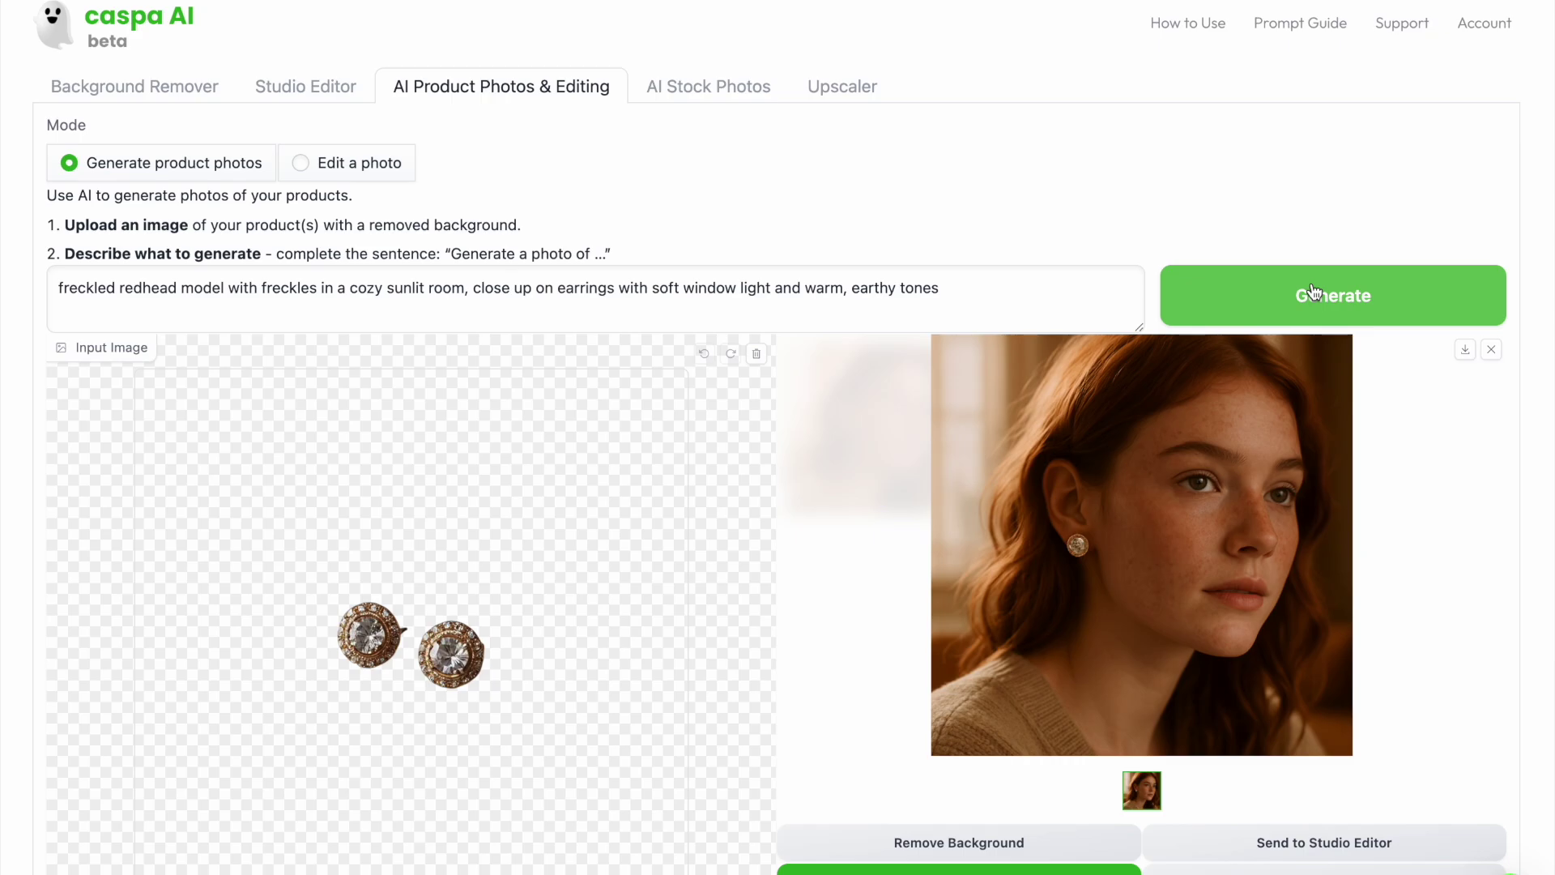
click(1314, 291)
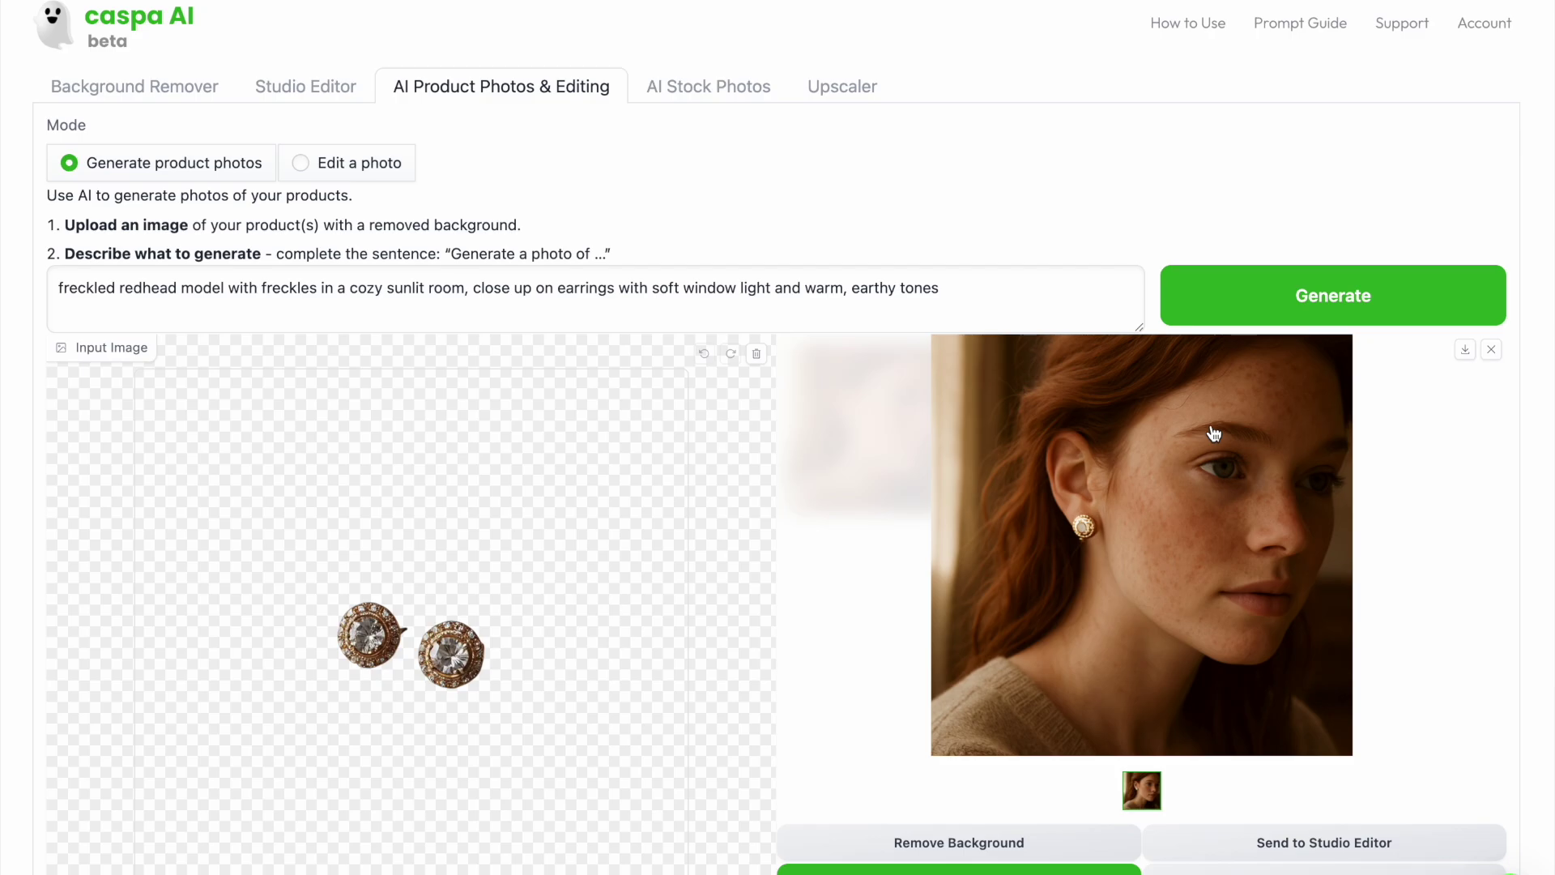
Send the redhead model photo with the window behind her from the image history to Studio Editor and fit it to the page.
scroll(1213, 433, down, 3)
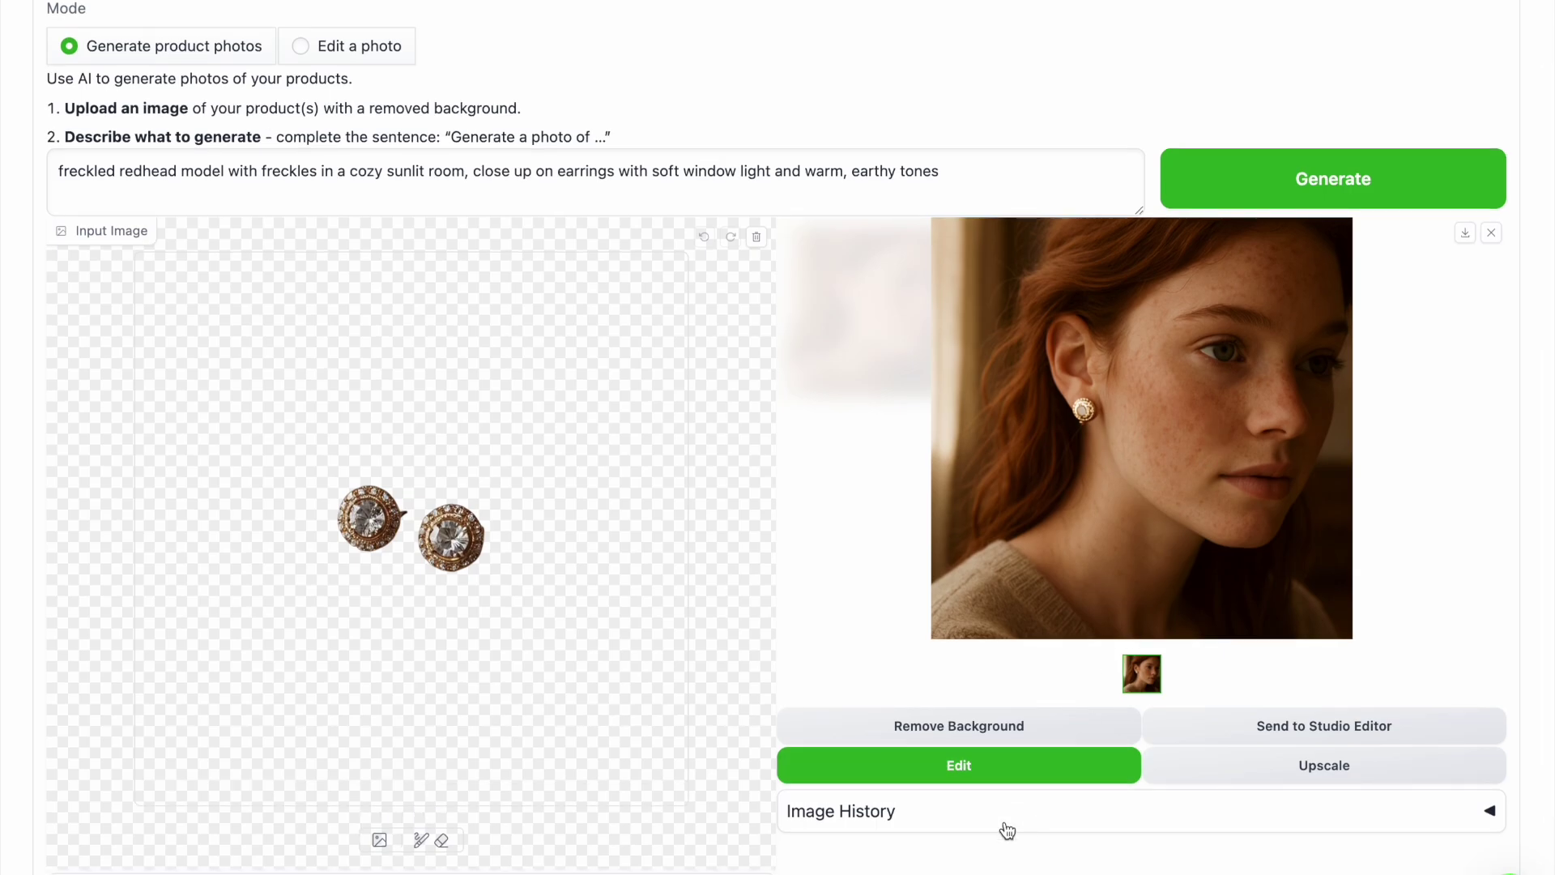
click(1007, 826)
scroll(1003, 828, down, 3)
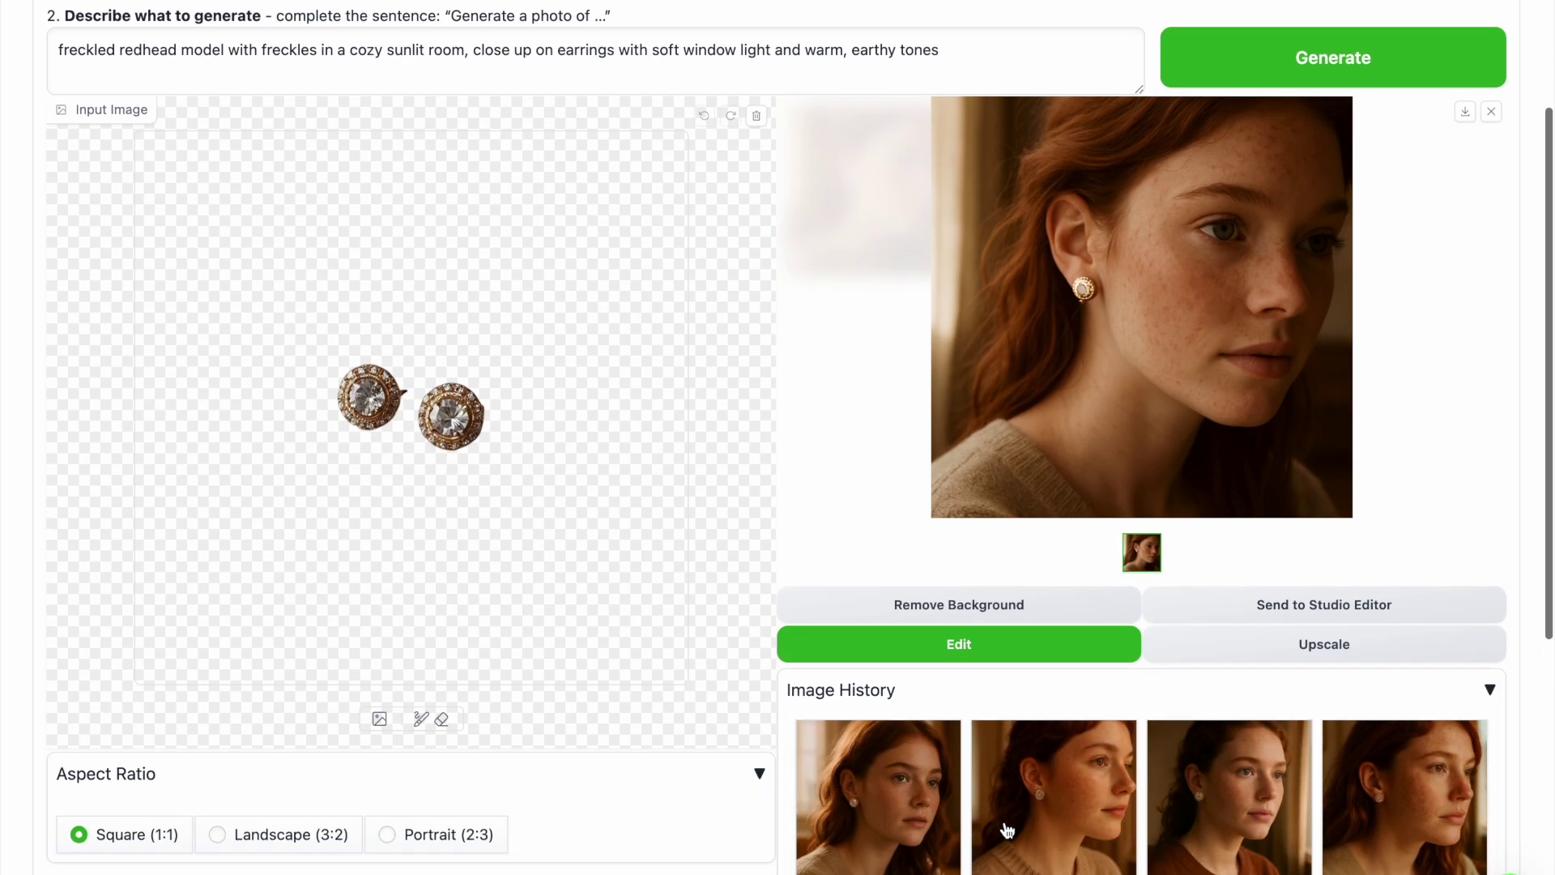
scroll(902, 802, down, 12)
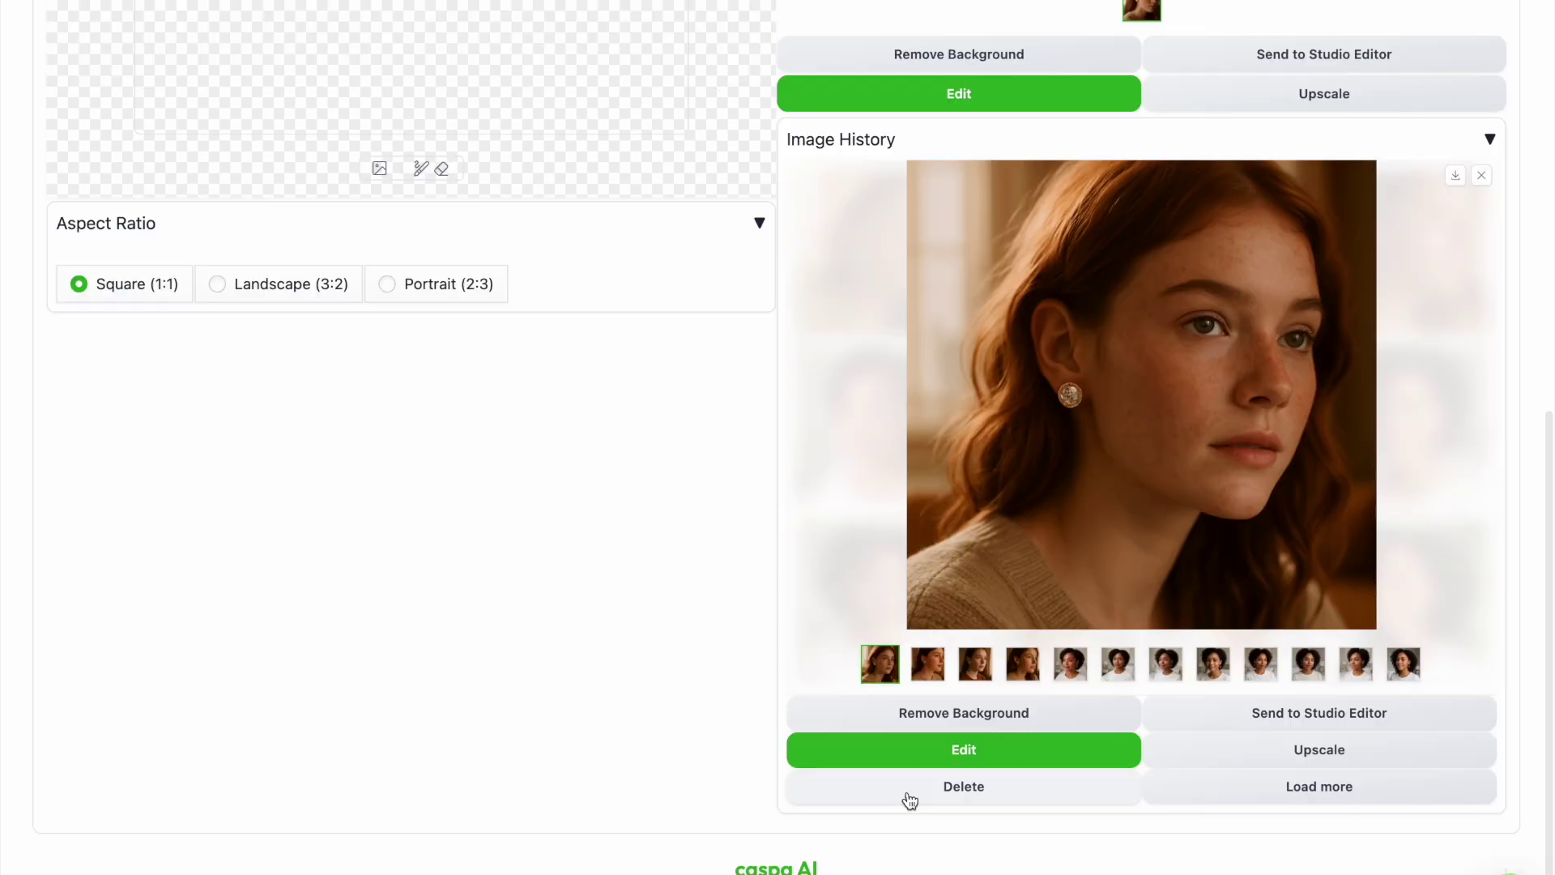
click(1260, 712)
click(773, 94)
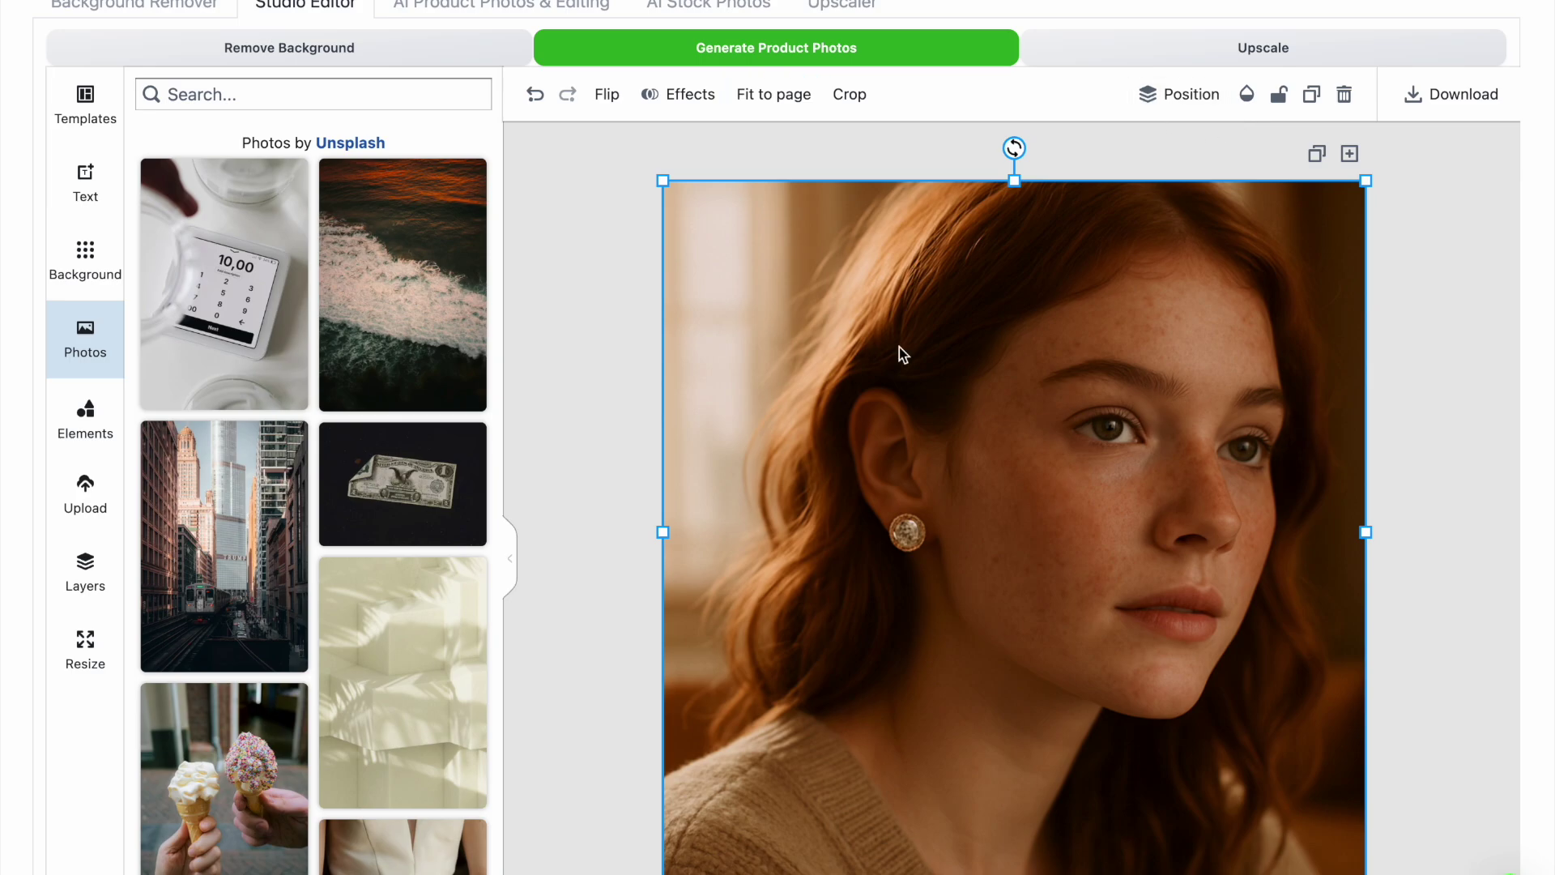
Add the background-removed stud earrings on top of the redhead portrait in Studio Editor.
scroll(567, 284, up, 1)
click(176, 95)
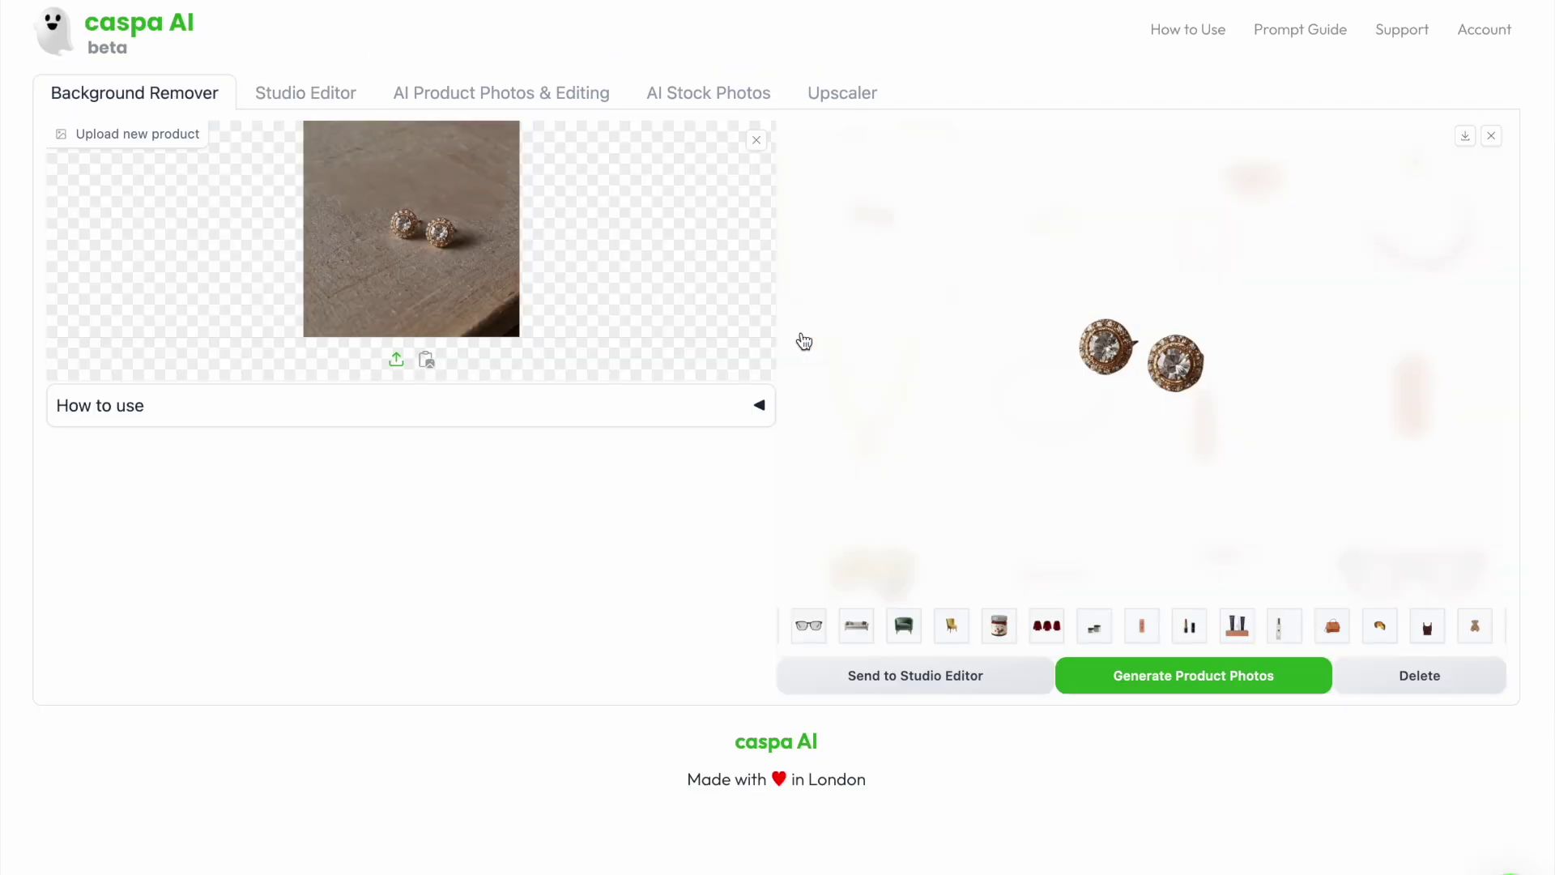
click(931, 675)
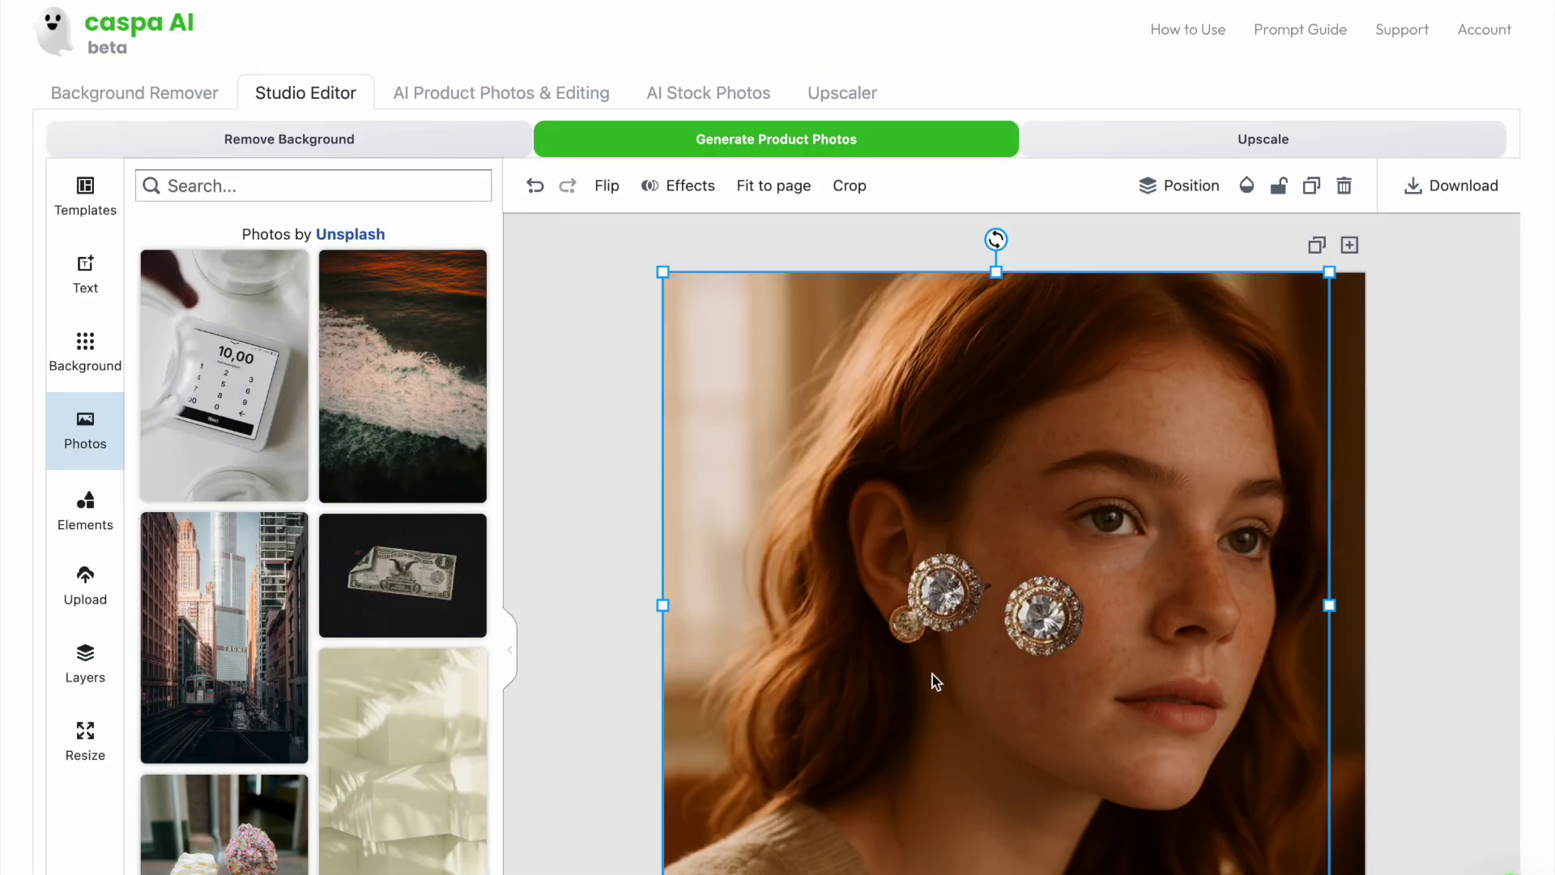
Crop the stud earrings cutout down to a single earring.
scroll(931, 675, down, 1)
drag(1093, 560, 965, 556)
double_click(964, 555)
drag(1203, 233, 1045, 499)
drag(536, 500, 862, 526)
drag(1046, 873, 976, 658)
key(Return)
Scale and position the cropped stud exactly over the generated earring on the model's earlobe.
drag(975, 526, 906, 585)
drag(944, 542, 931, 565)
drag(900, 583, 938, 560)
click(1287, 541)
click(911, 579)
click(1426, 575)
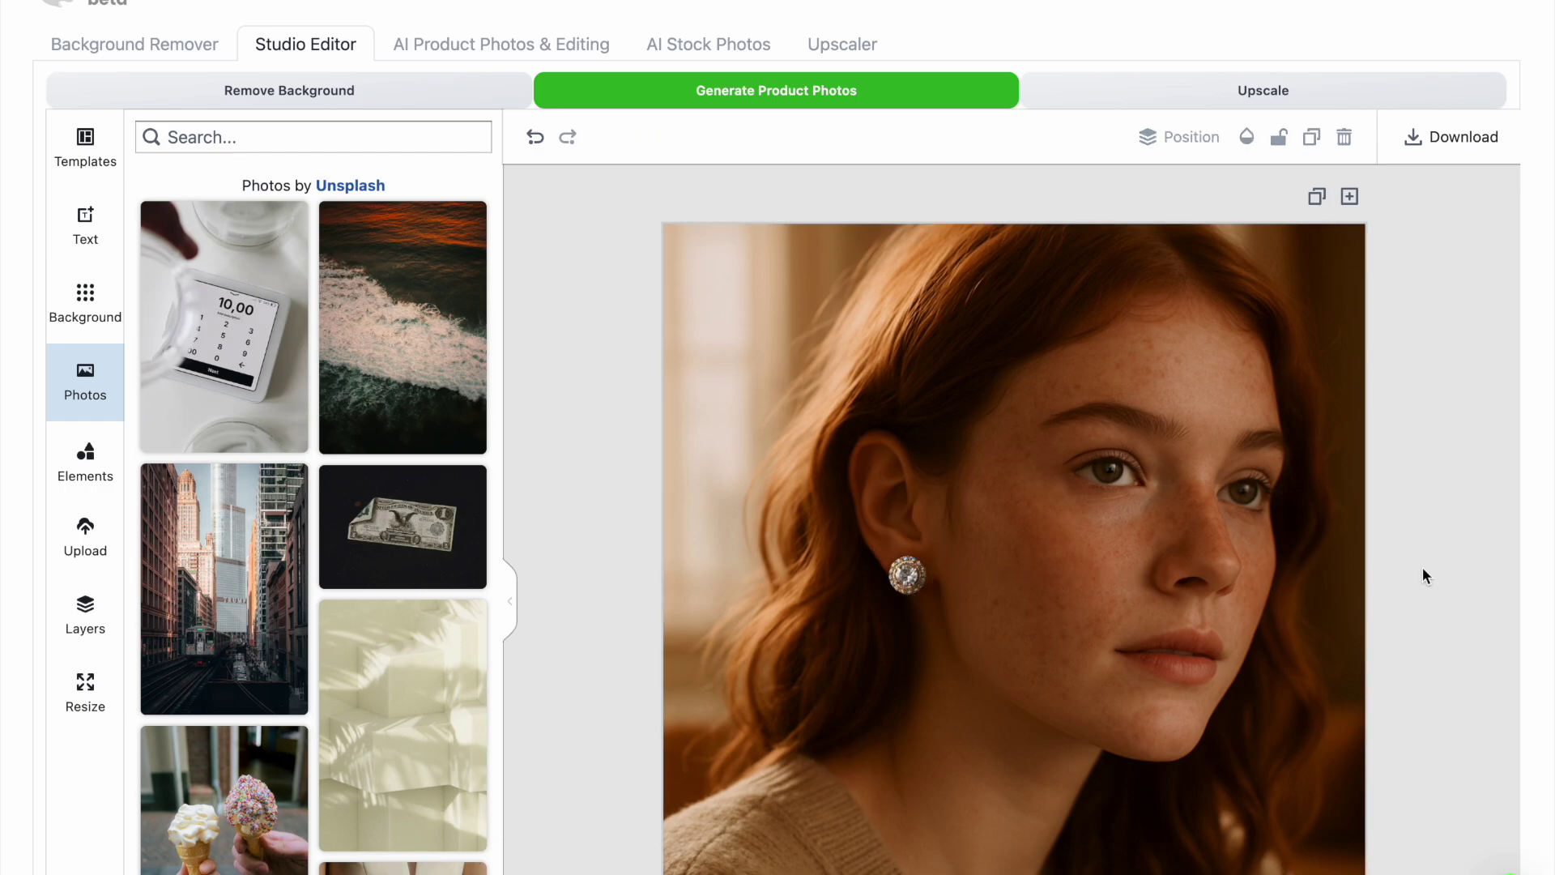
Download the edited redhead portrait from Studio Editor as an image.
scroll(1424, 573, down, 1)
click(1451, 89)
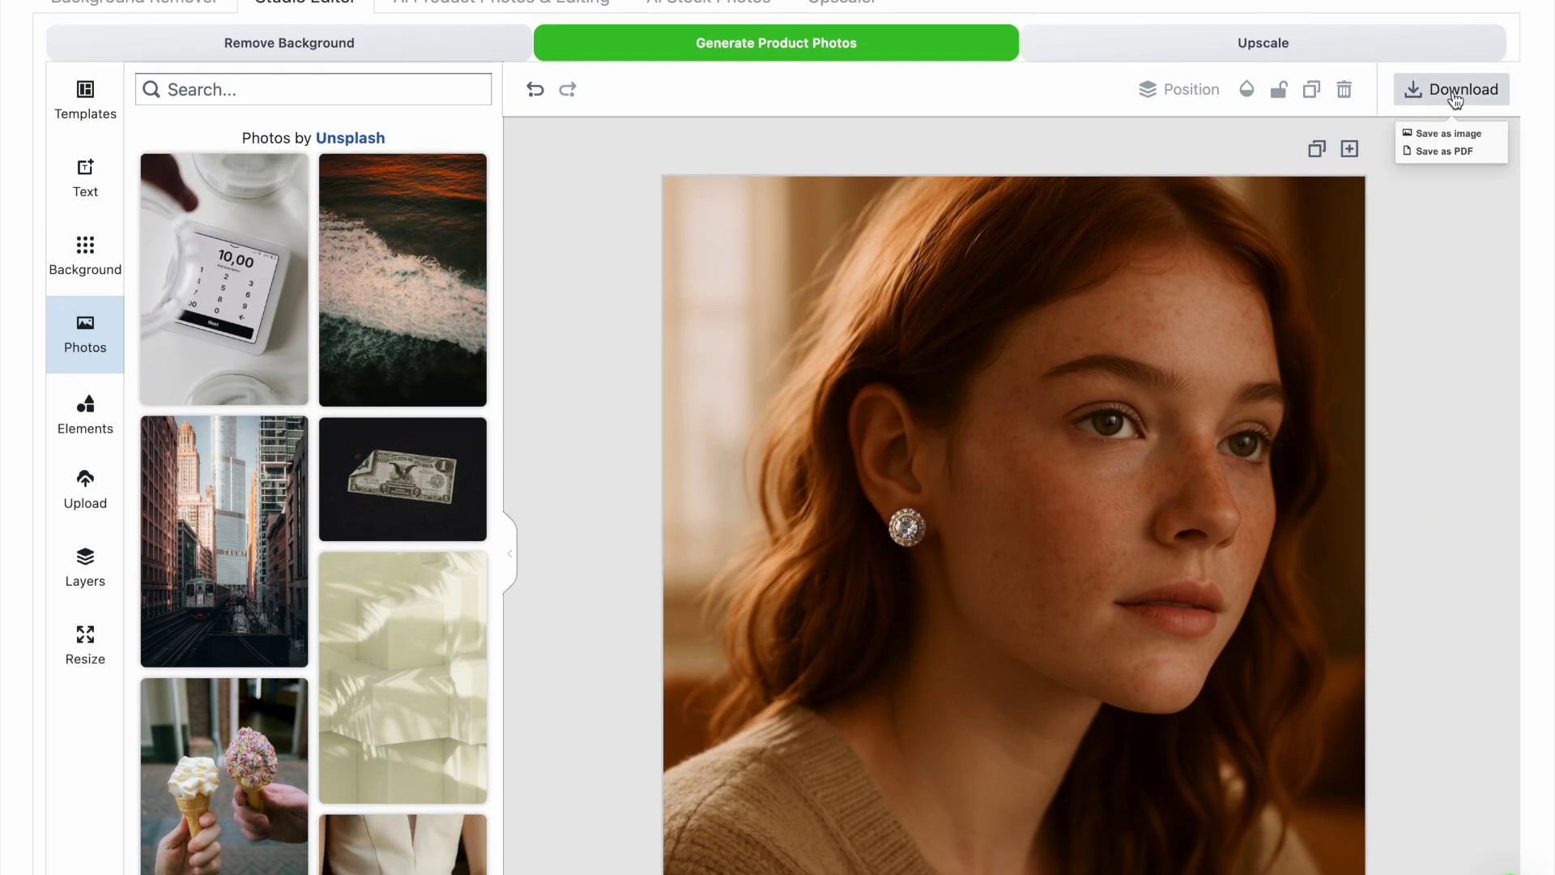
click(1434, 144)
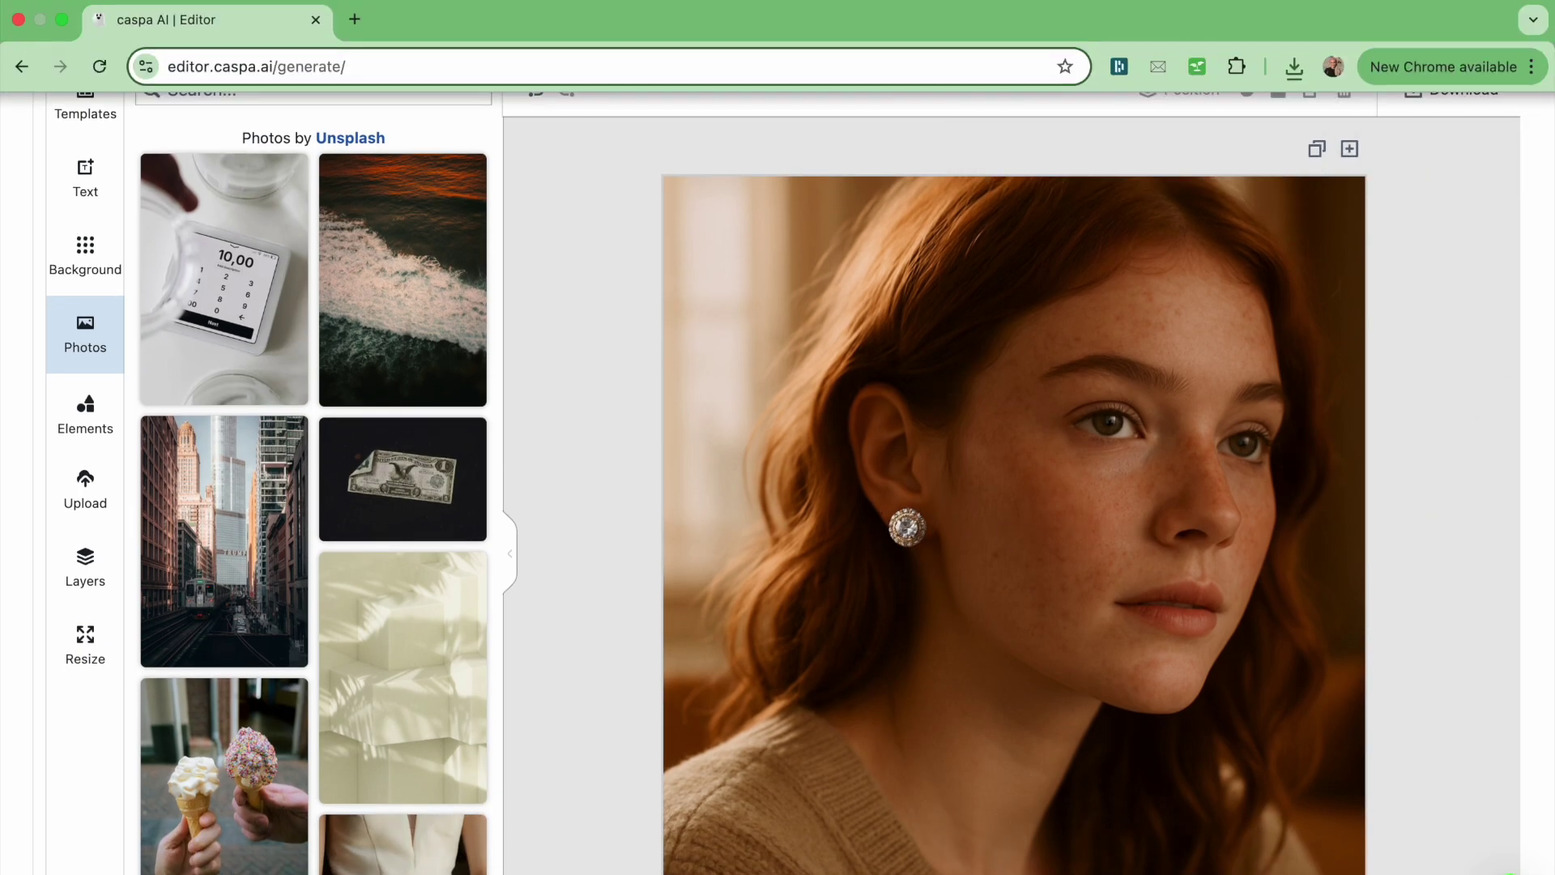